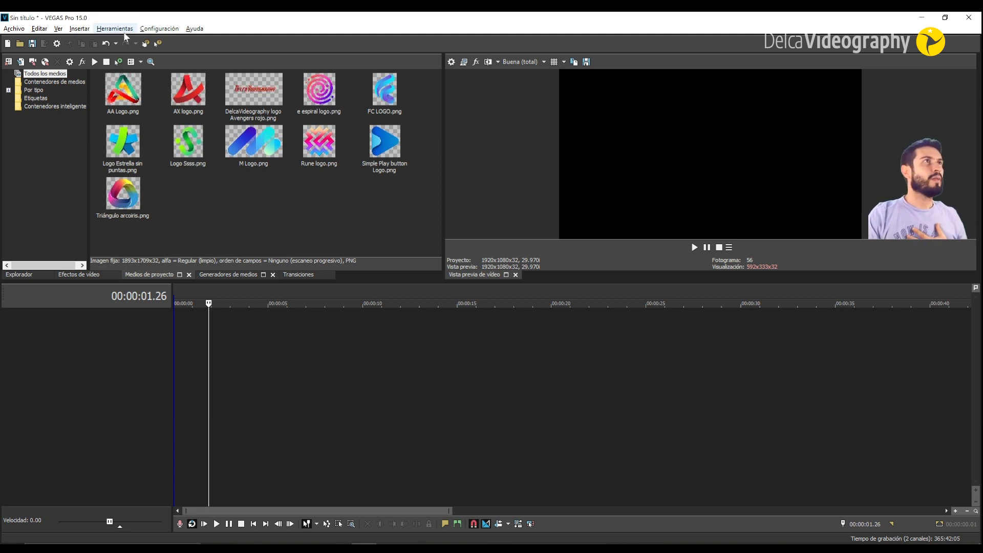
# Step: Check the default duration for new still images in the editing preferences
pyautogui.click(159, 29)
pyautogui.click(159, 356)
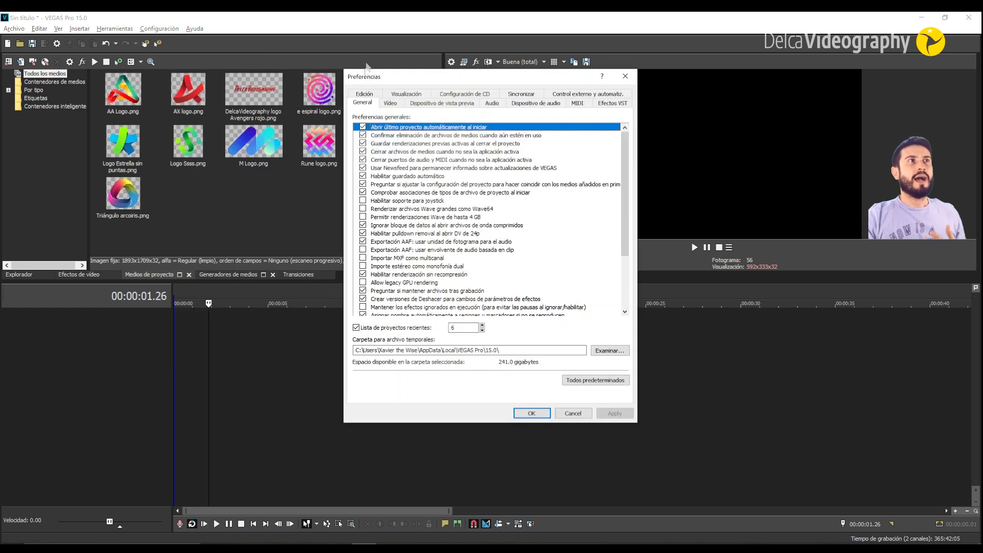
pyautogui.click(364, 95)
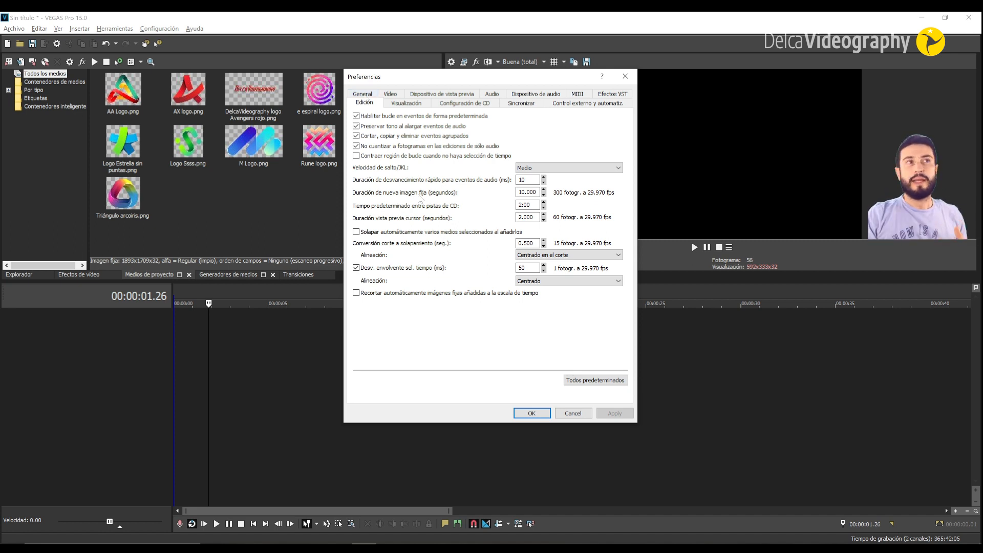
pyautogui.doubleClick(527, 191)
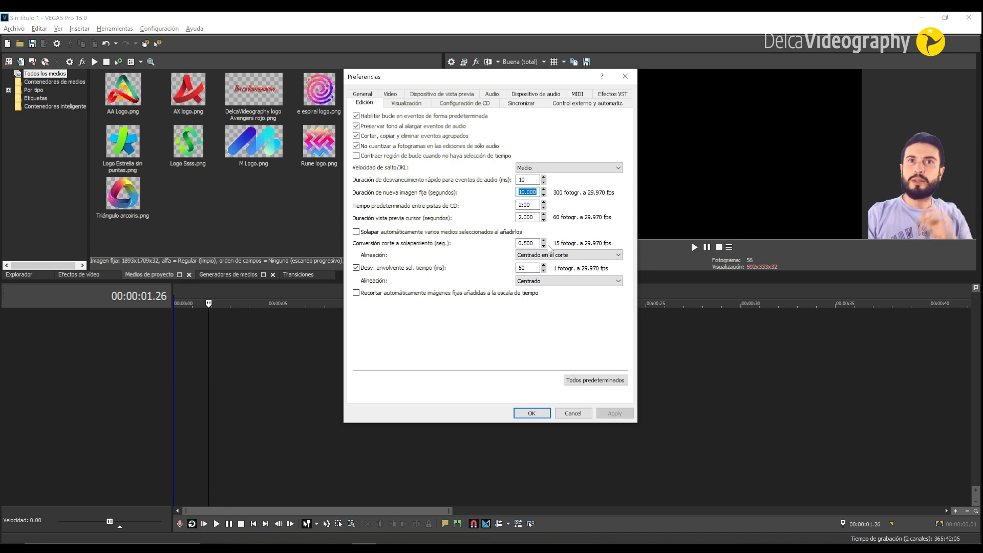
pyautogui.click(518, 192)
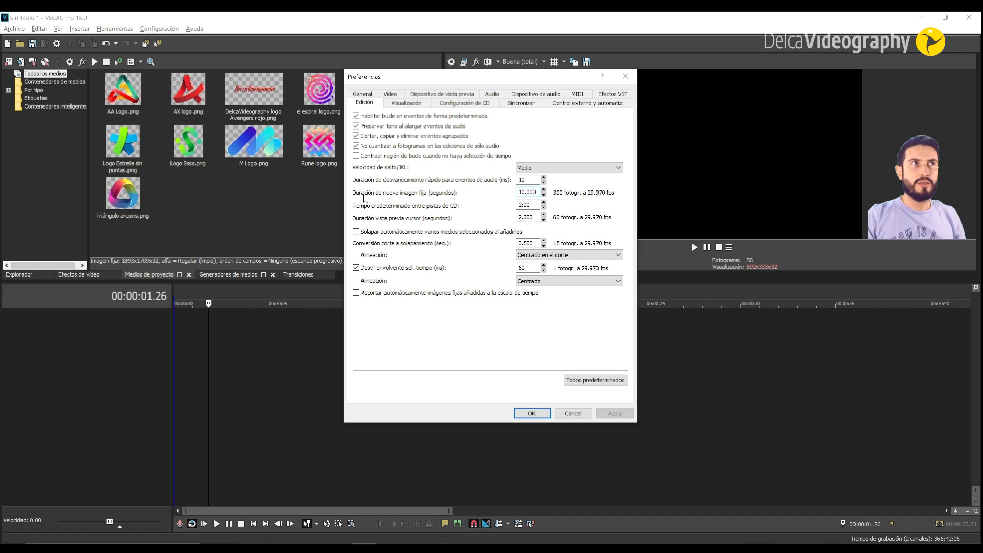
pyautogui.moveTo(521, 192); pyautogui.dragTo(536, 192)
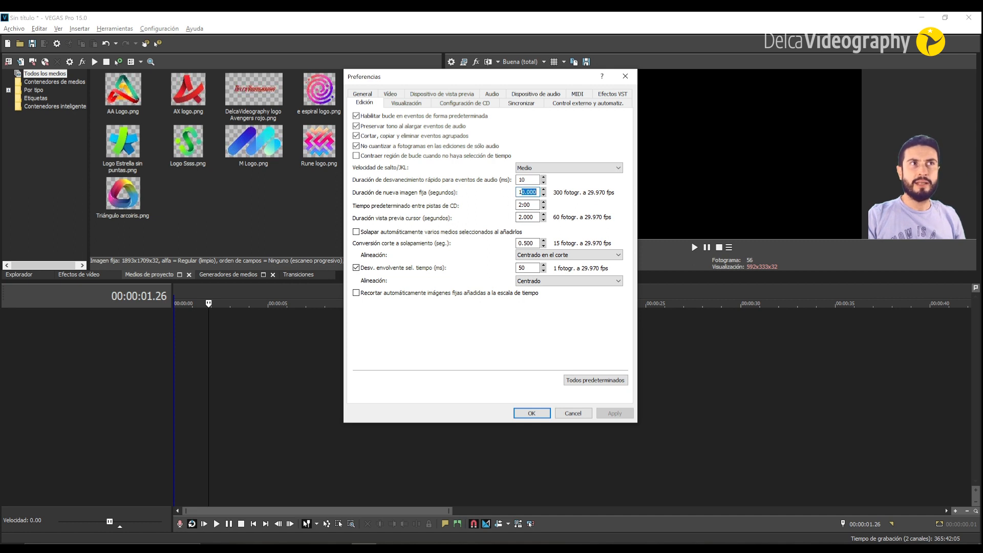
pyautogui.click(543, 413)
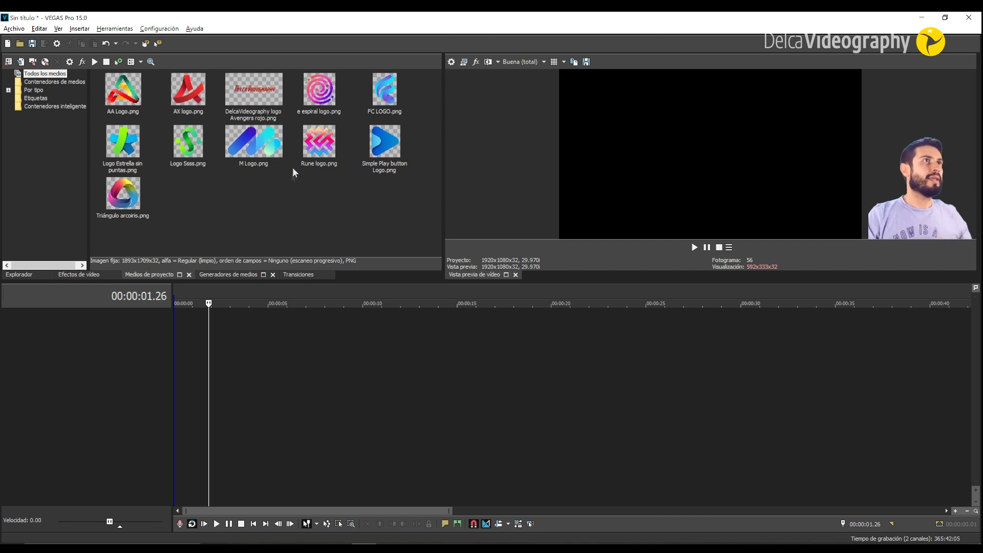
# Step: Add Simple Play button Logo.png and e espiral logo.png at the timeline start on separate tracks, with the play button above
pyautogui.click(391, 139)
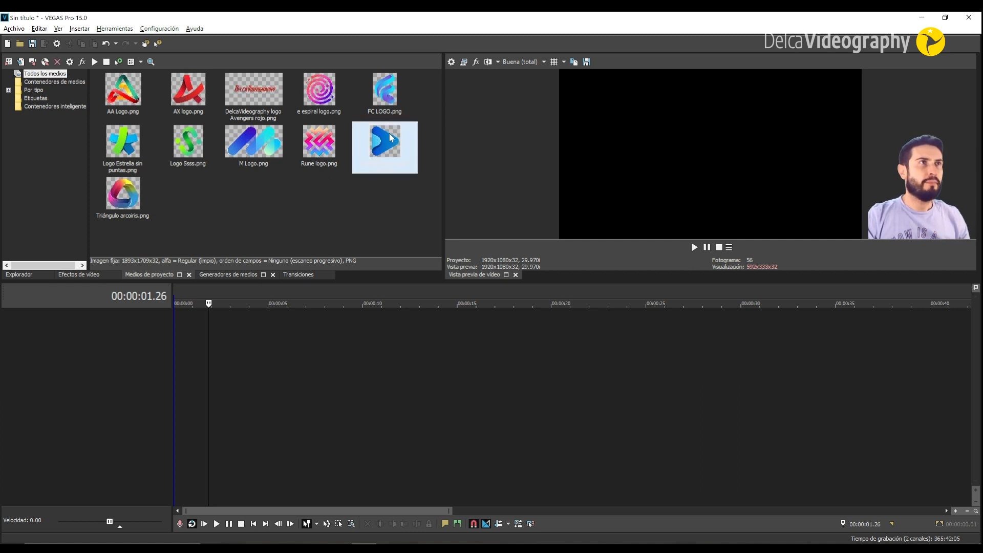
pyautogui.moveTo(391, 138); pyautogui.dragTo(160, 357)
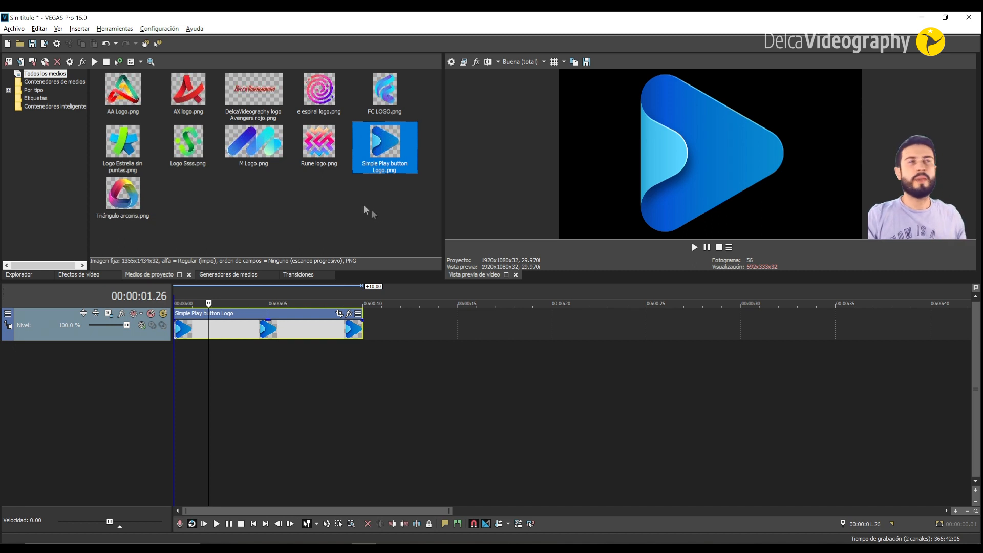
pyautogui.moveTo(309, 89); pyautogui.dragTo(174, 369)
pyautogui.click(245, 359)
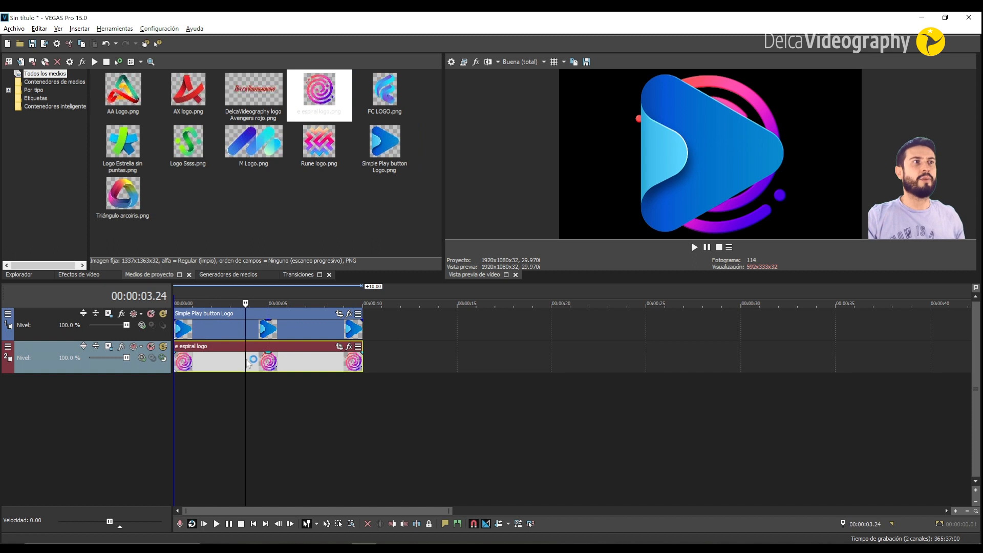
# Step: Check the length of the Simple Play button Logo clip by selecting its full time range
pyautogui.doubleClick(297, 318)
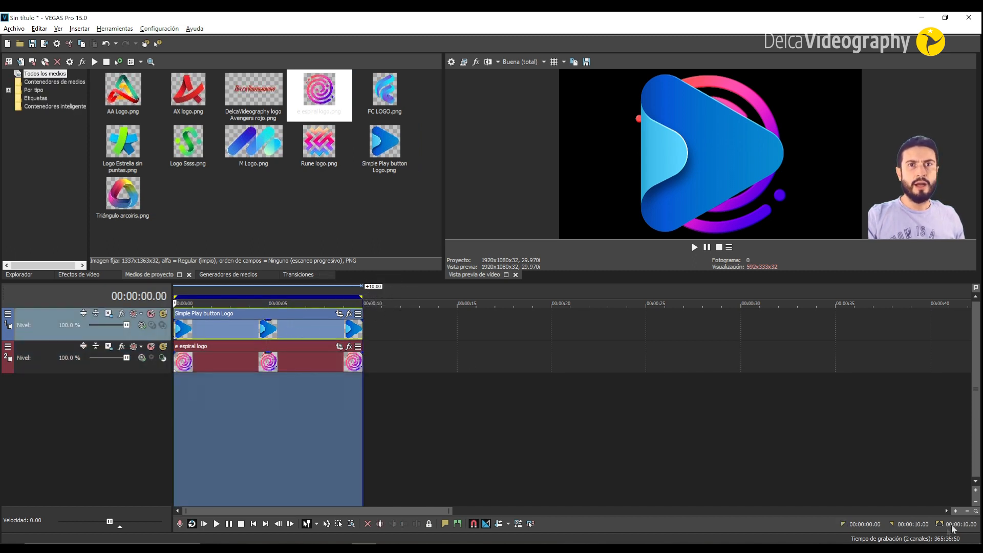
pyautogui.click(362, 328)
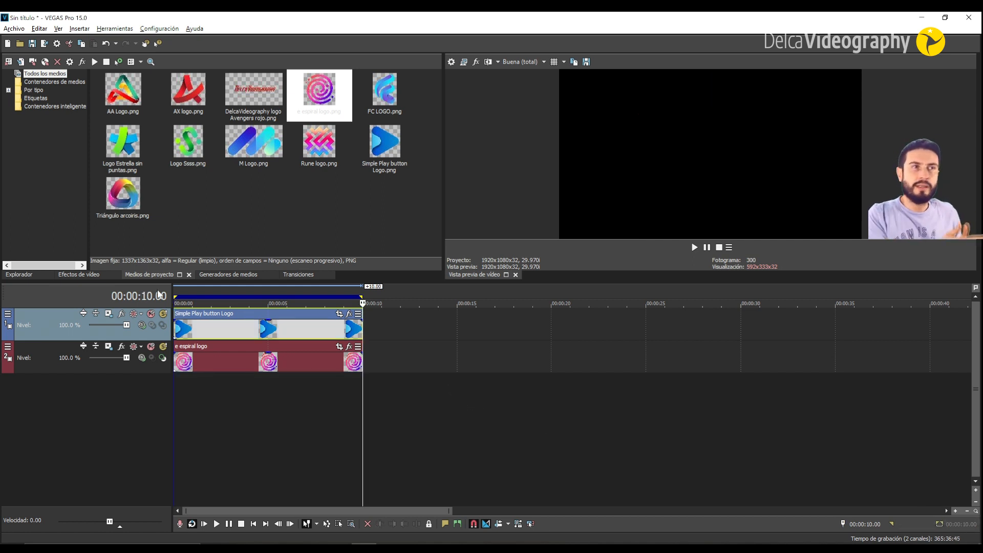
pyautogui.click(222, 379)
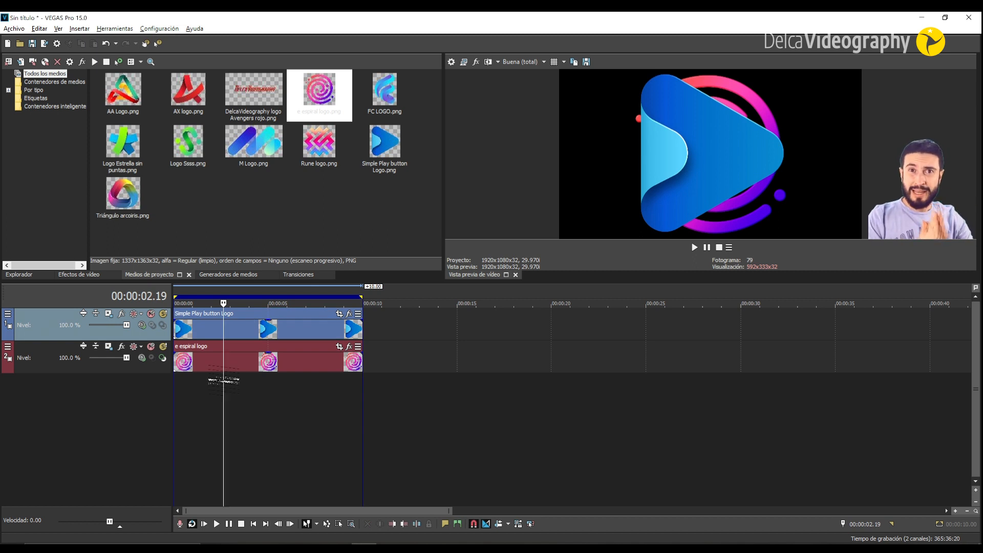
# Step: Shift the e espiral logo clip about 1 second 10 frames later on the timeline and mute its track
pyautogui.moveTo(270, 368); pyautogui.dragTo(296, 367)
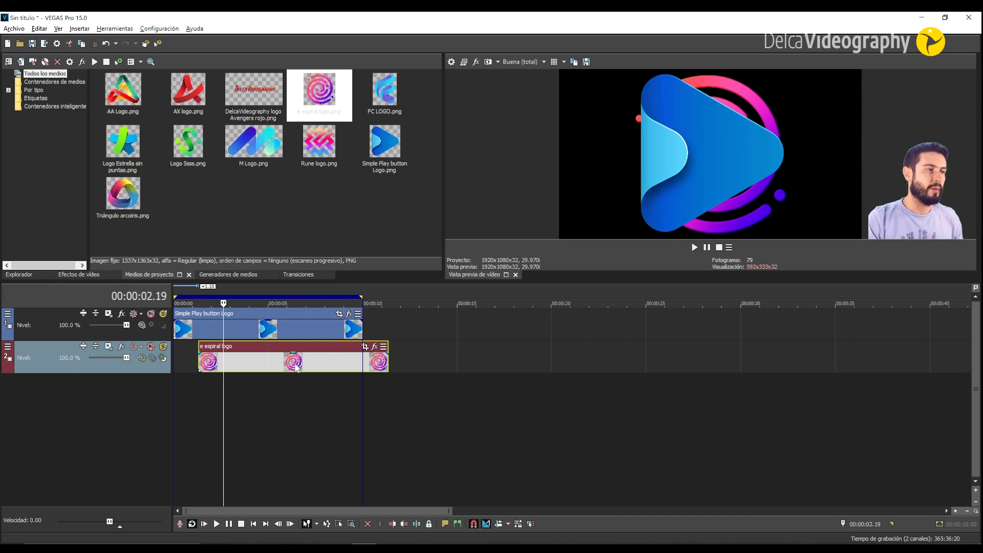
pyautogui.click(248, 331)
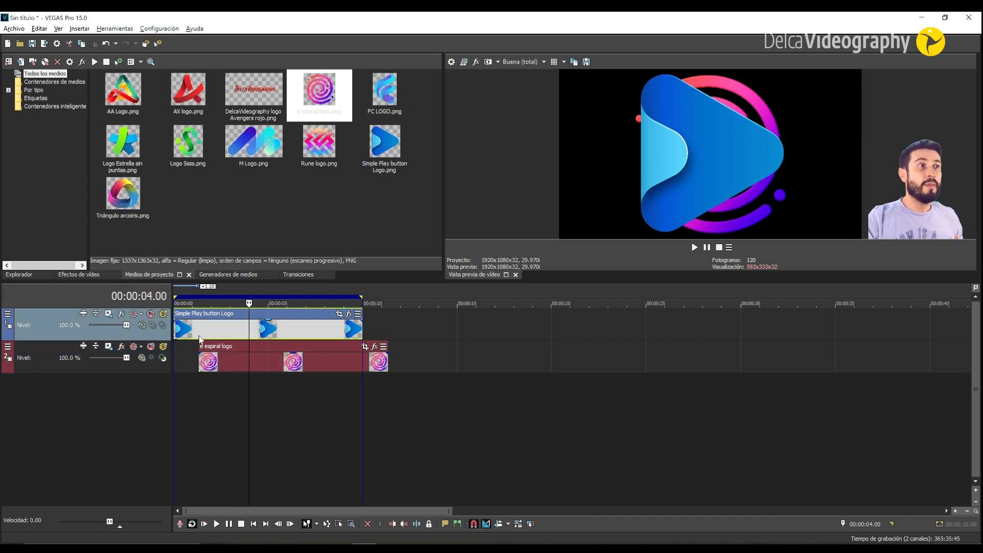
pyautogui.scroll(2, 181, 342)
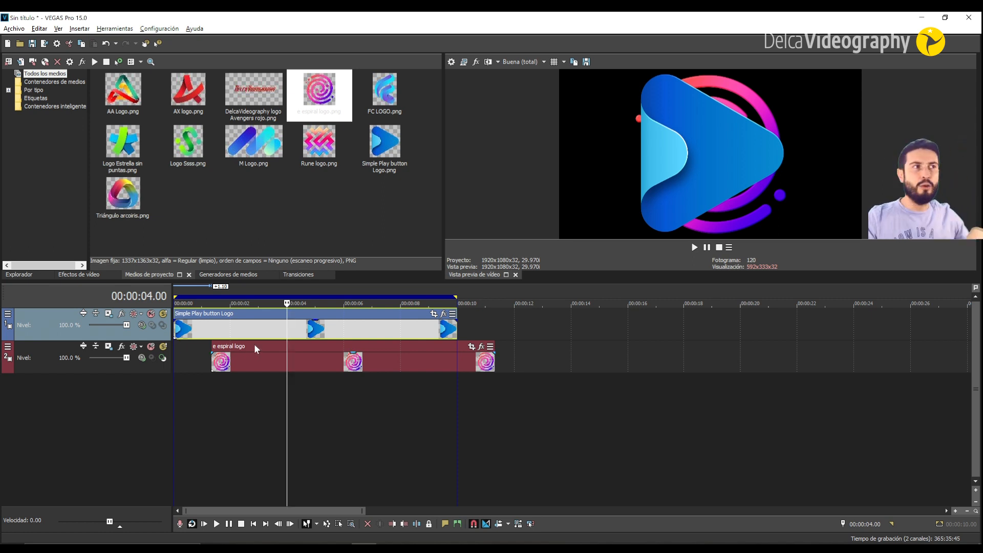
pyautogui.click(151, 347)
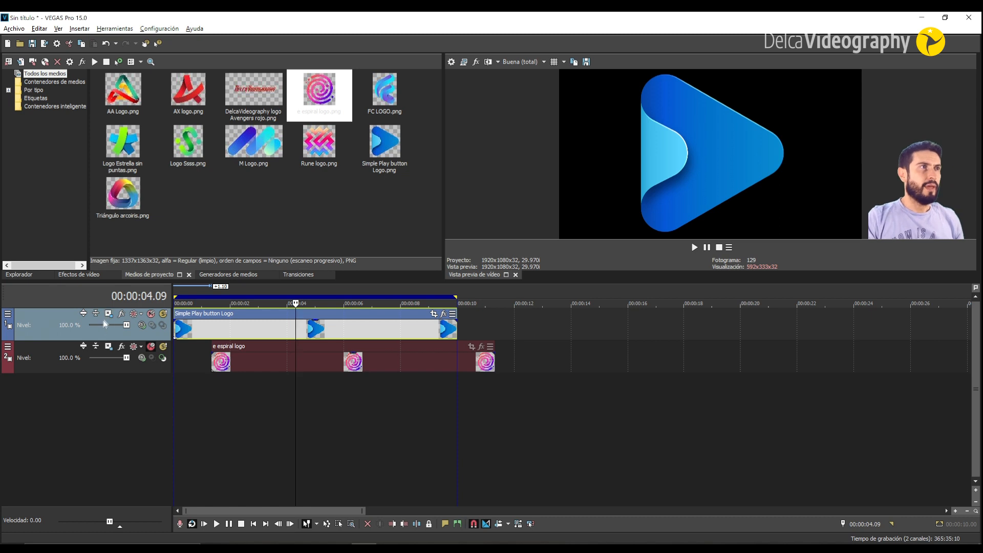
# Step: Set the play button track's compositing mode to Alfa de origen 3D and open its track motion settings
pyautogui.click(141, 325)
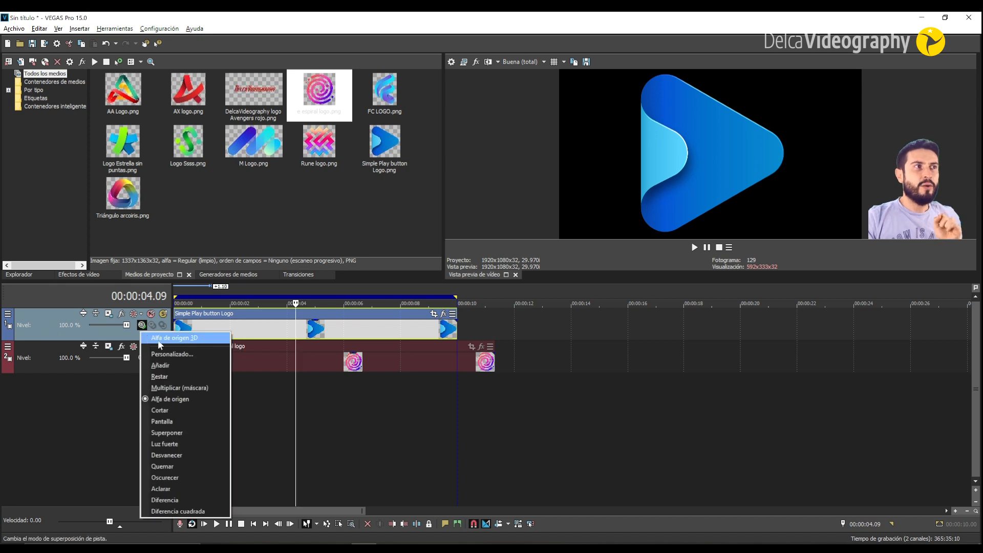
pyautogui.click(202, 341)
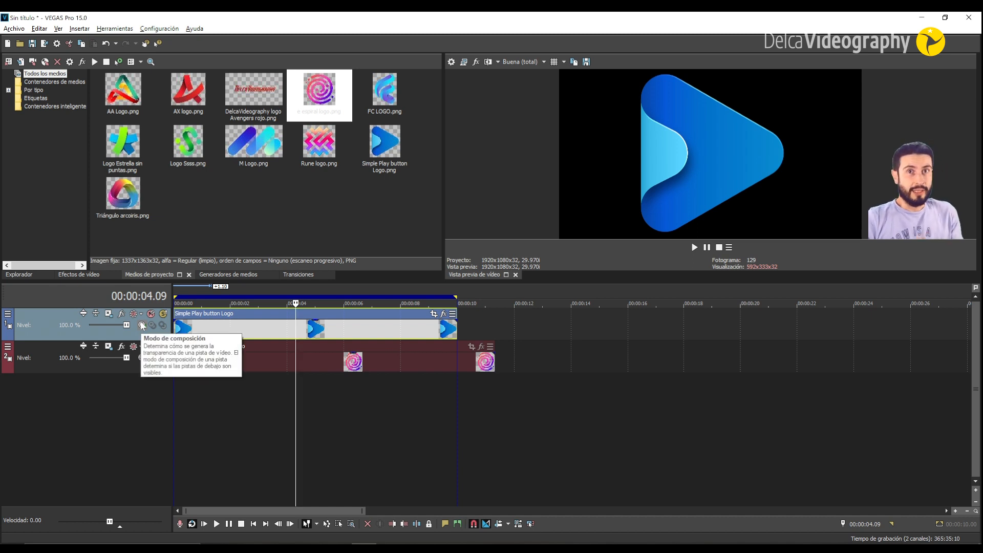
pyautogui.click(108, 314)
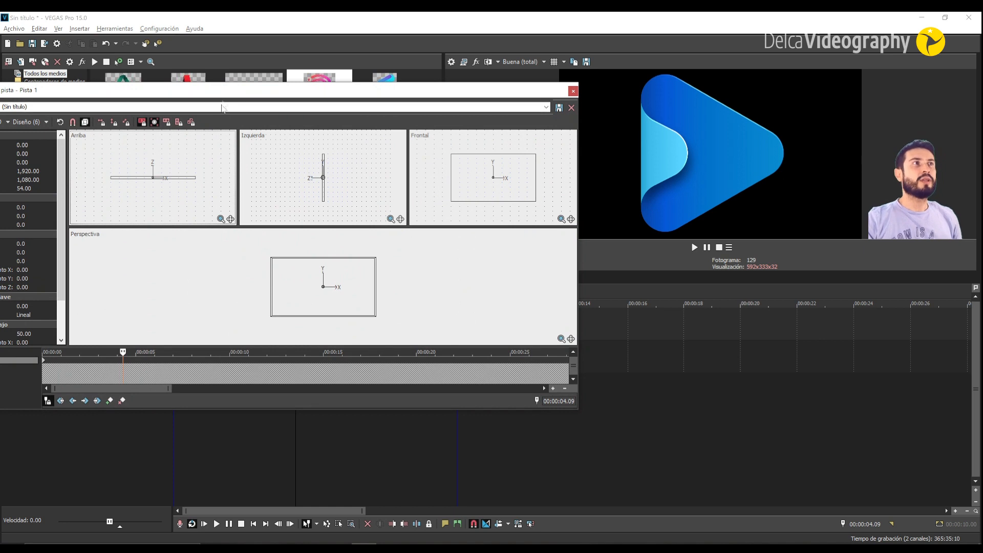
# Step: Shrink the track motion window and move it above the timeline, clear of the tracks
pyautogui.moveTo(221, 112); pyautogui.dragTo(275, 112)
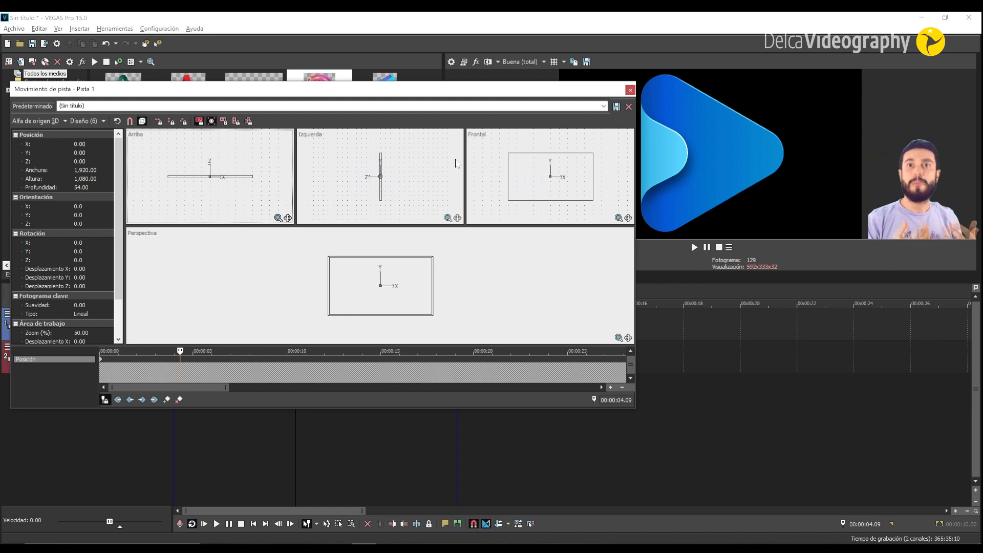
pyautogui.moveTo(582, 89); pyautogui.dragTo(522, 73)
pyautogui.moveTo(576, 389); pyautogui.dragTo(471, 309)
pyautogui.moveTo(412, 76); pyautogui.dragTo(469, 35)
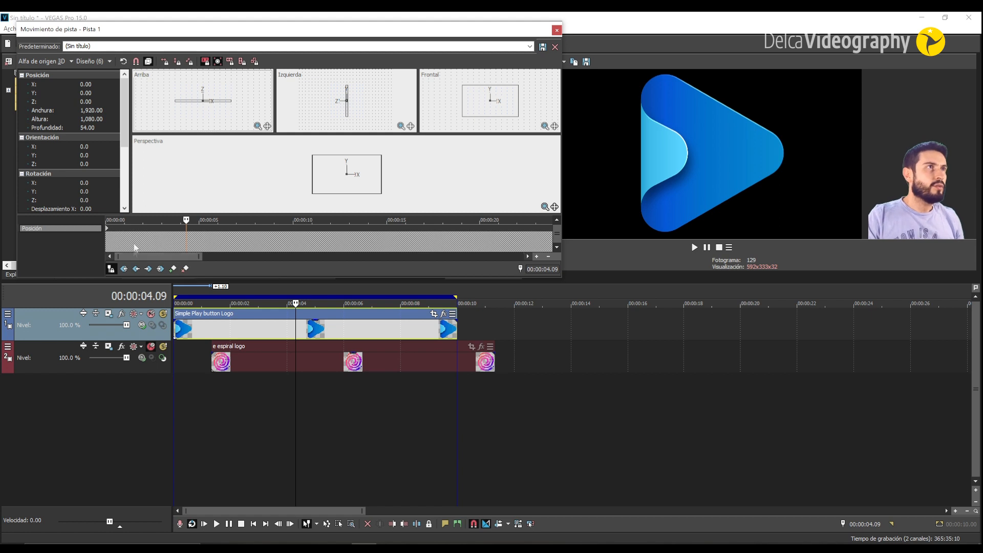
# Step: Add a position keyframe to the play button track's motion at the clip's end, 00:00:10.00
pyautogui.click(192, 330)
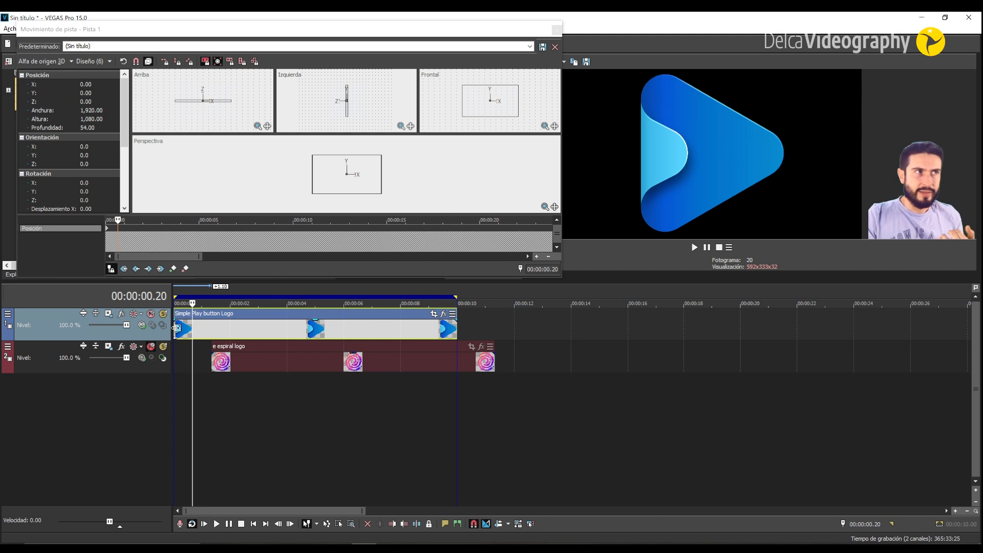
pyautogui.click(107, 228)
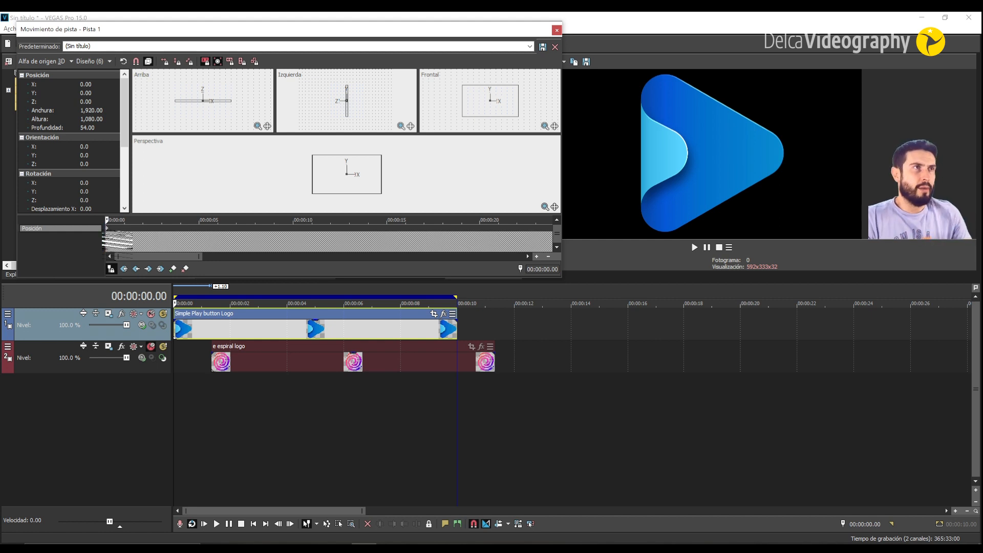
pyautogui.click(457, 329)
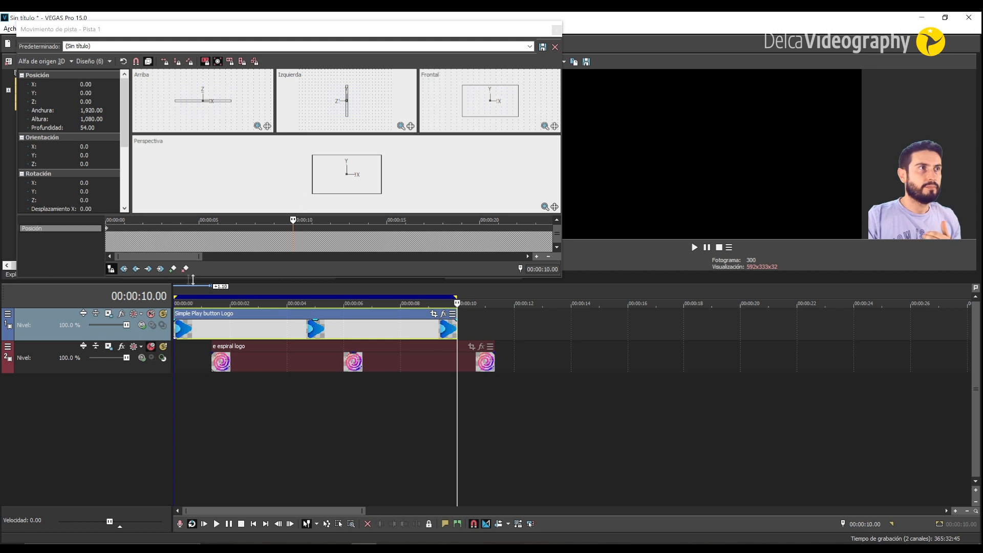
pyautogui.click(172, 269)
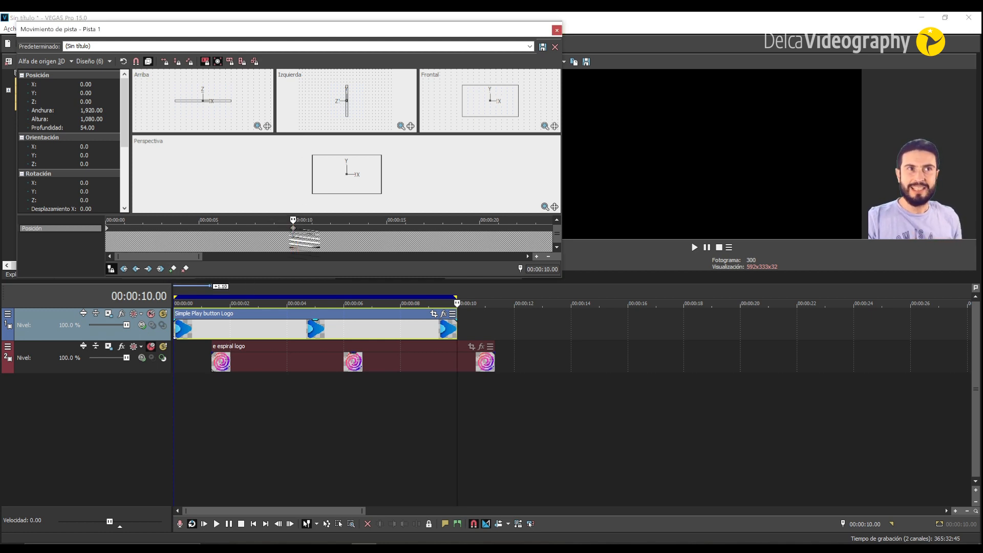
# Step: Set the interpolation of the first position keyframe to Rápido
pyautogui.click(107, 230)
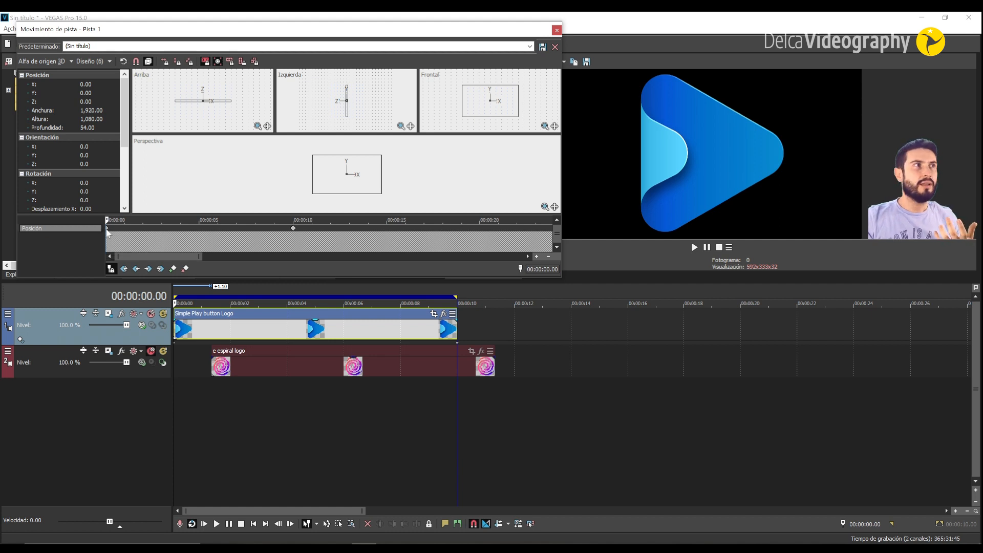
pyautogui.rightClick(107, 229)
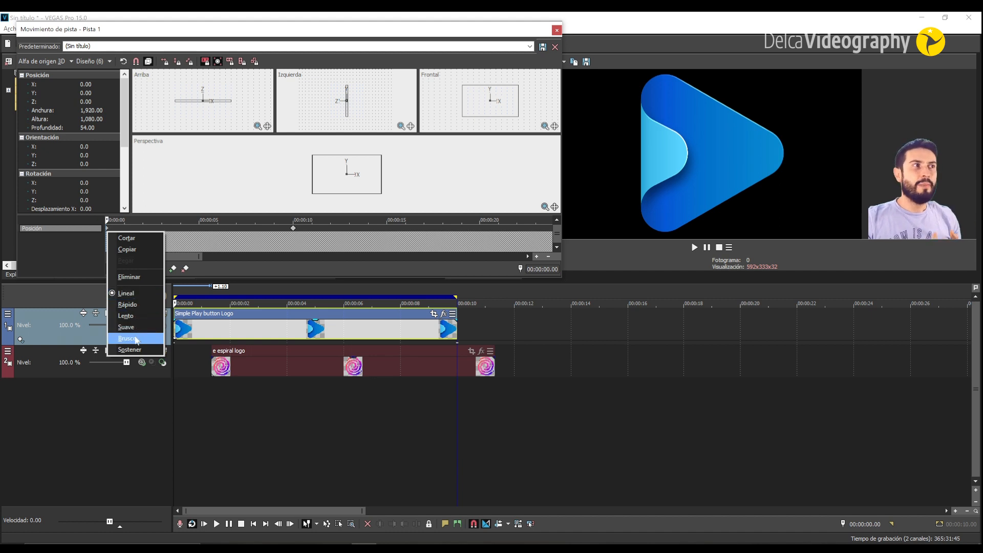
pyautogui.click(131, 307)
# Step: Check the last position keyframe's interpolation options and return to the first keyframe
pyautogui.click(293, 228)
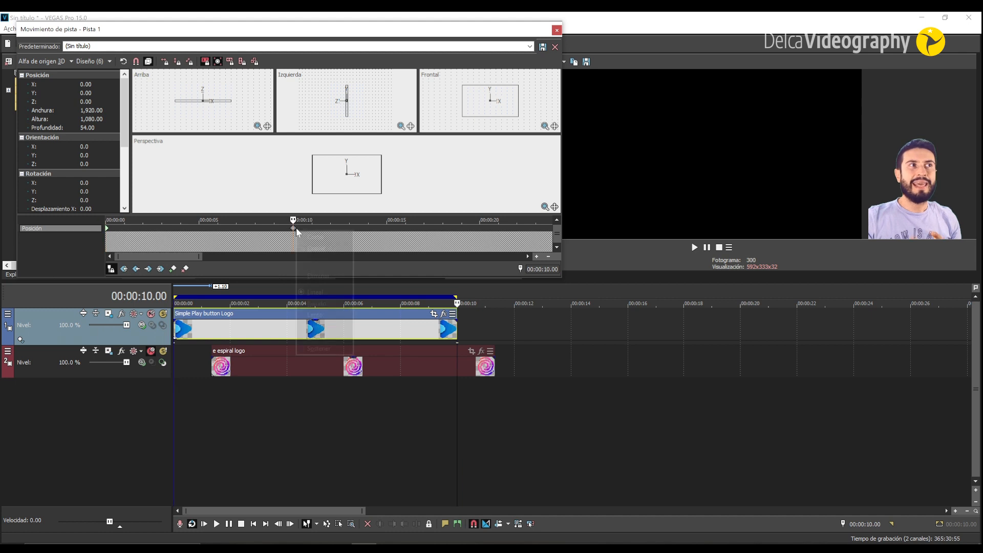
pyautogui.rightClick(295, 229)
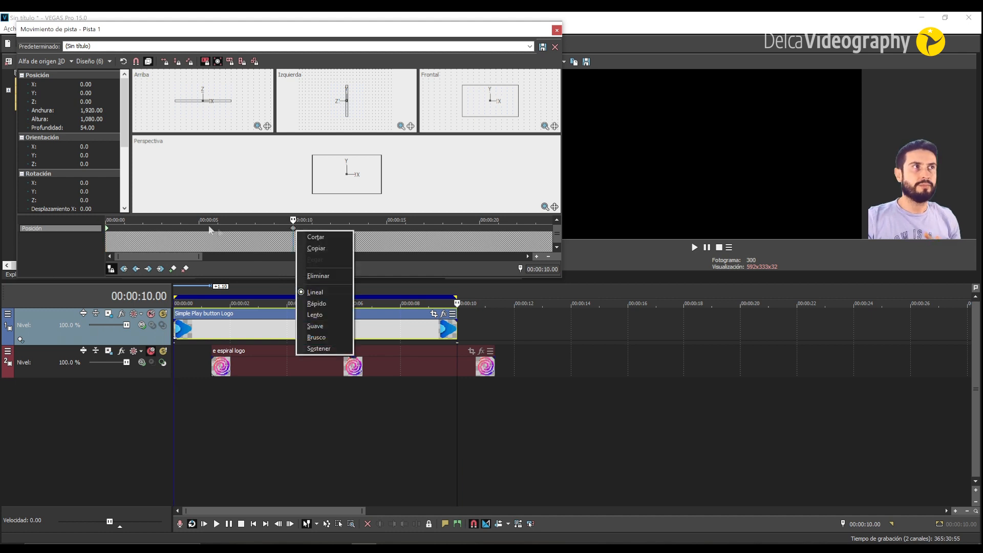
pyautogui.rightClick(107, 228)
pyautogui.click(107, 229)
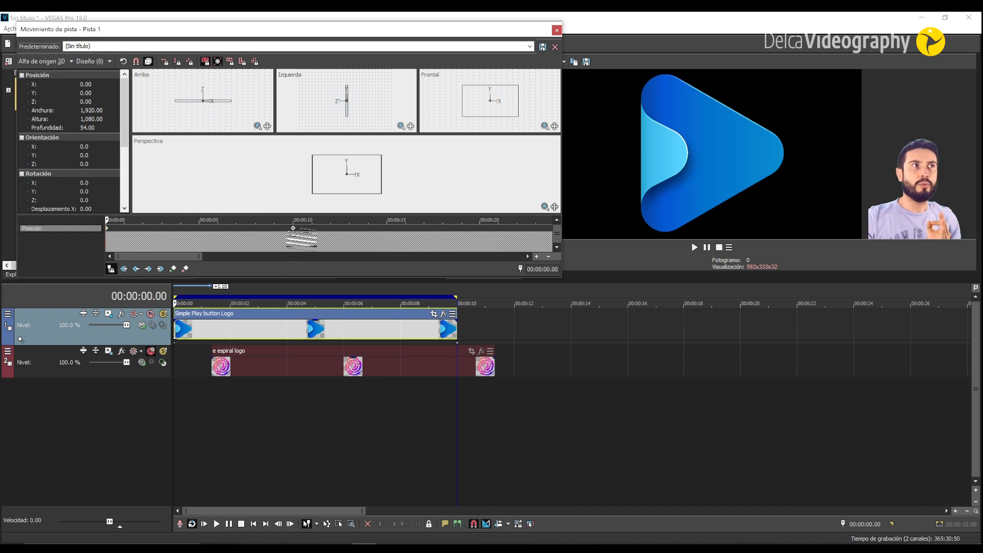
pyautogui.click(293, 228)
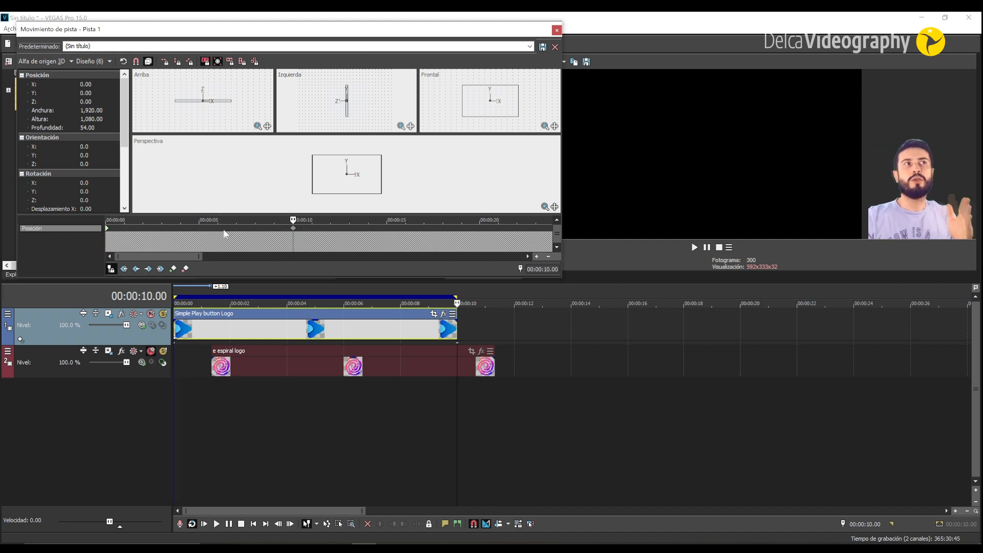
pyautogui.click(108, 230)
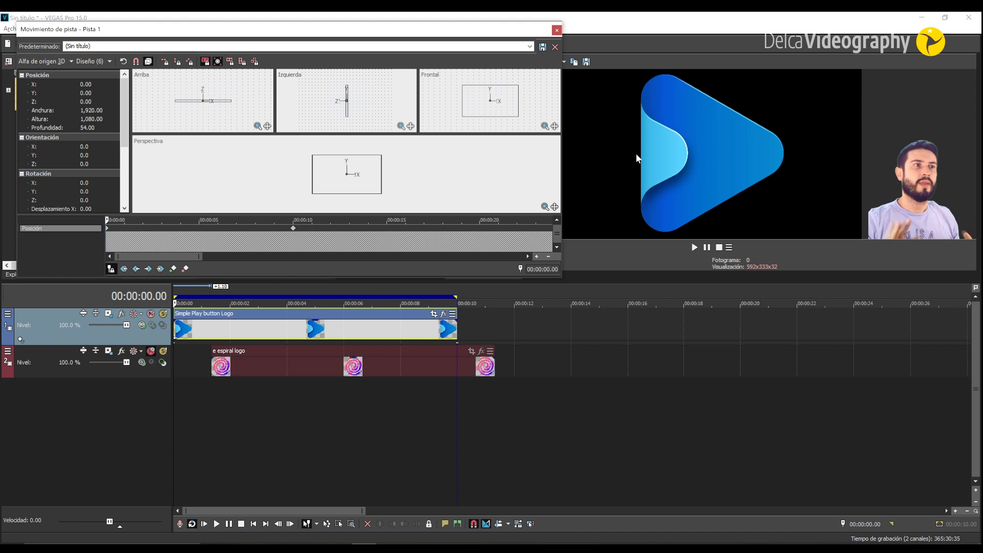
# Step: Switch to the image viewer to examine the numbered logo entry order in Oden de salida.png, then minimize the viewer
pyautogui.click(541, 548)
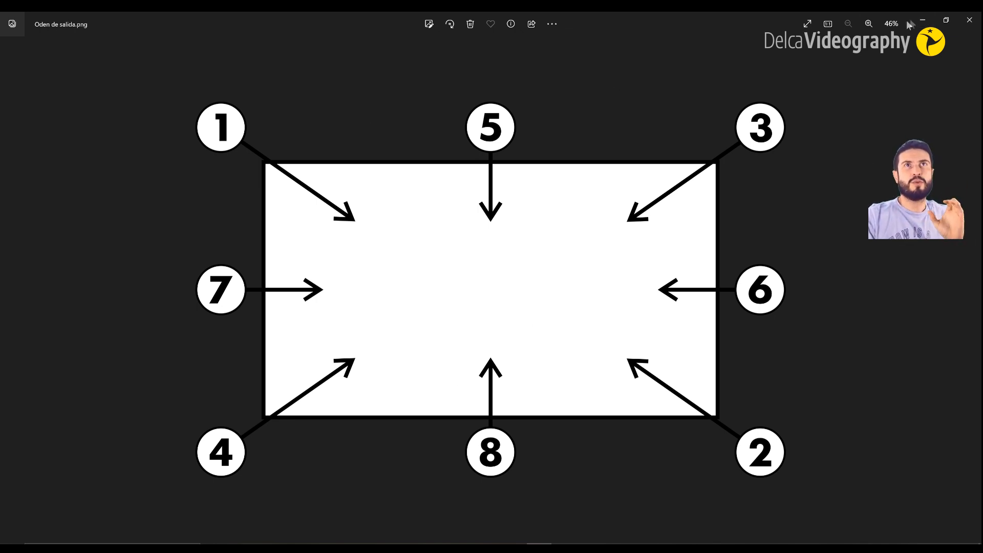
pyautogui.click(923, 20)
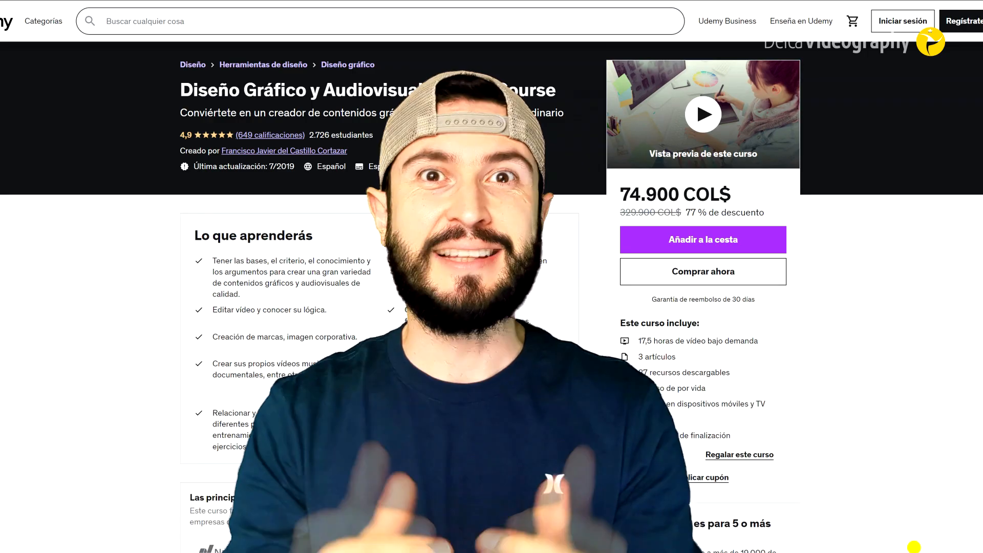
pyautogui.scroll(-1, 491, 277)
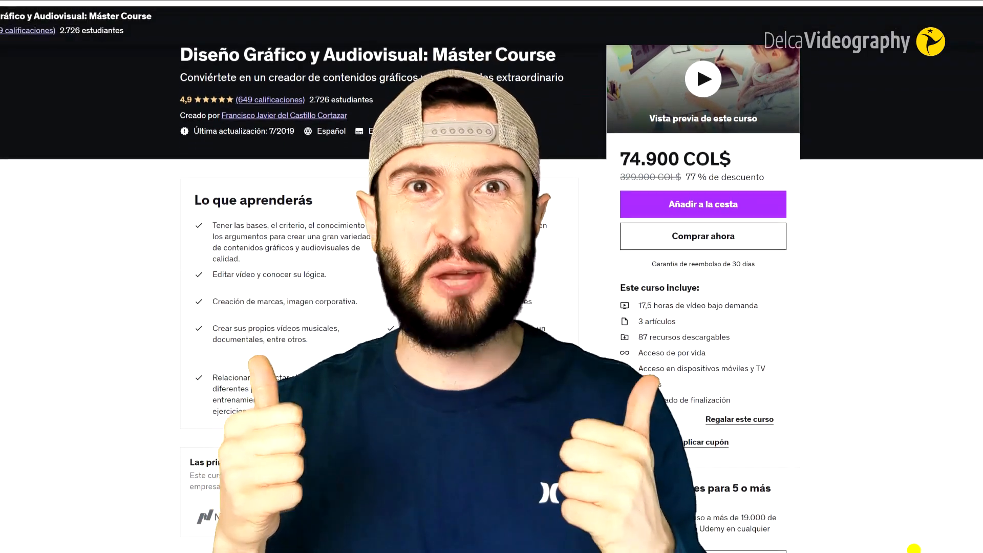
pyautogui.scroll(-1, 492, 277)
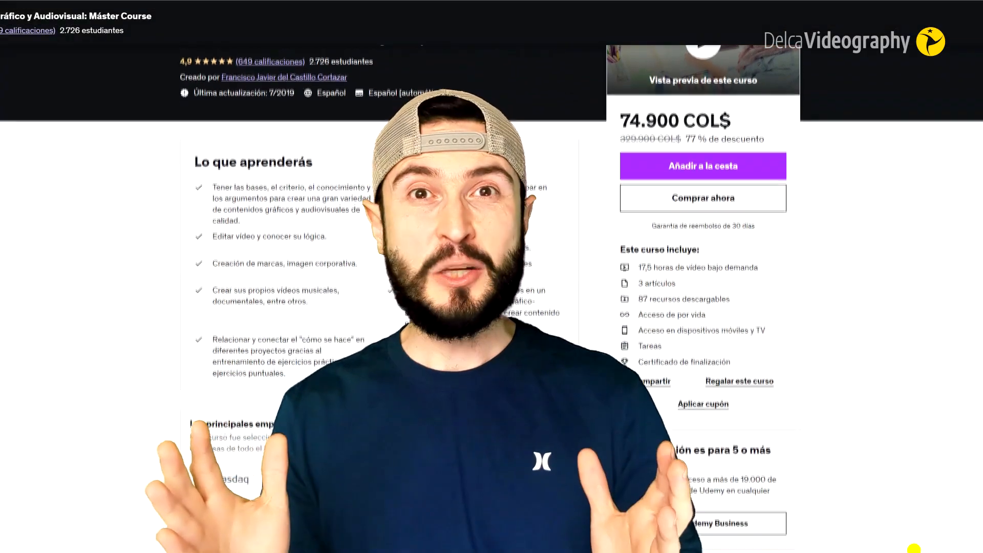
pyautogui.scroll(-1, 914, 548)
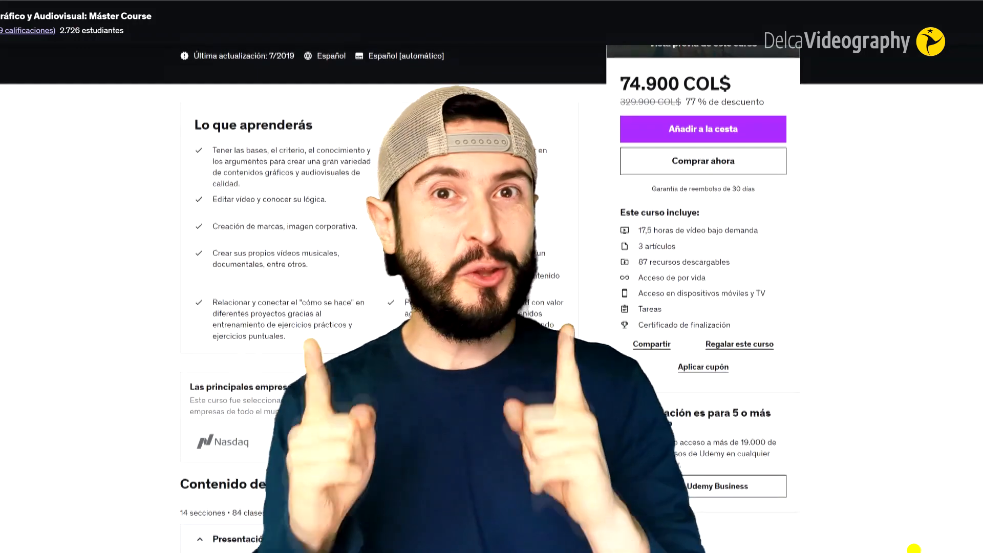
pyautogui.scroll(-1, 914, 549)
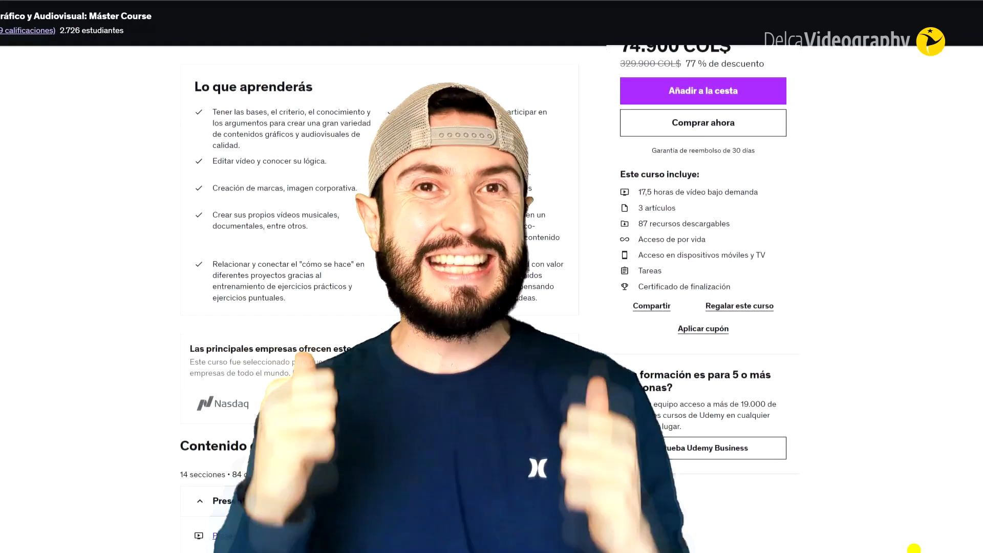
pyautogui.scroll(-1, 914, 549)
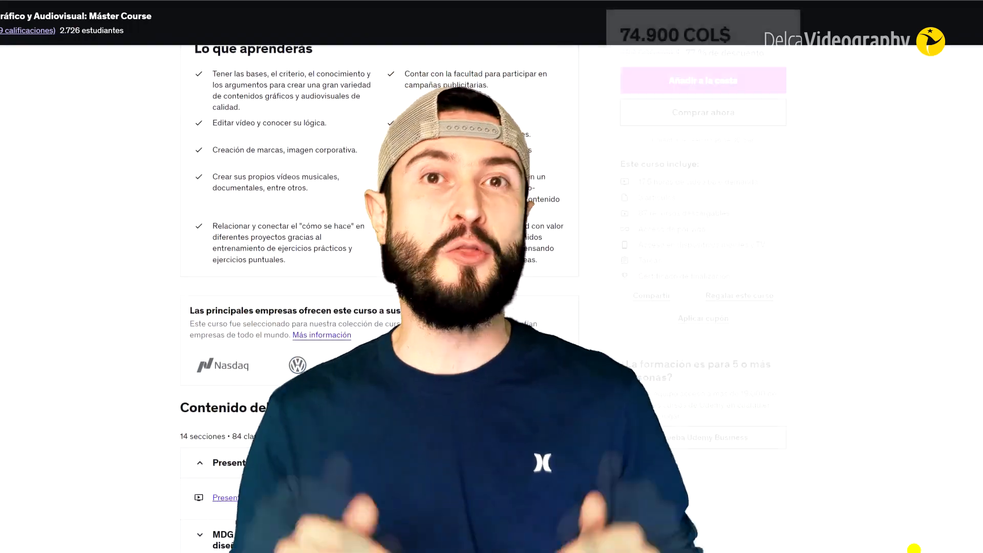
pyautogui.scroll(-1, 914, 549)
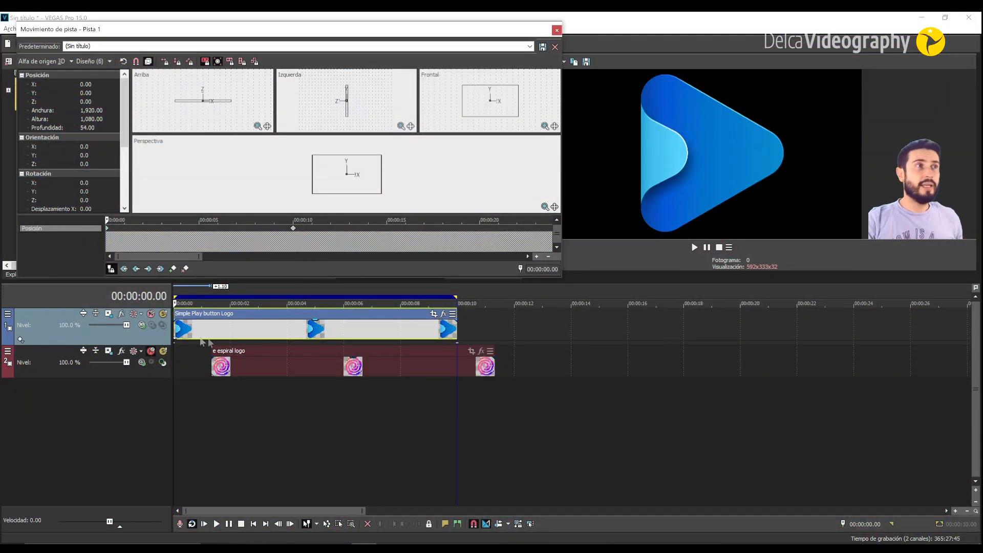
# Step: At the first position keyframe, move the play button track up and left to about X -1,094, Y 712
pyautogui.click(175, 335)
pyautogui.click(107, 229)
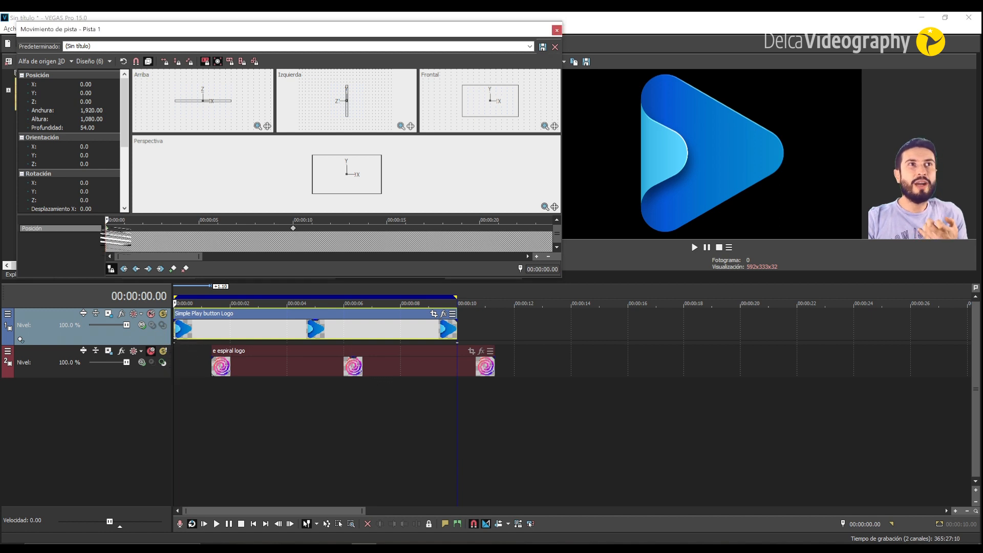
pyautogui.moveTo(331, 185); pyautogui.dragTo(272, 160)
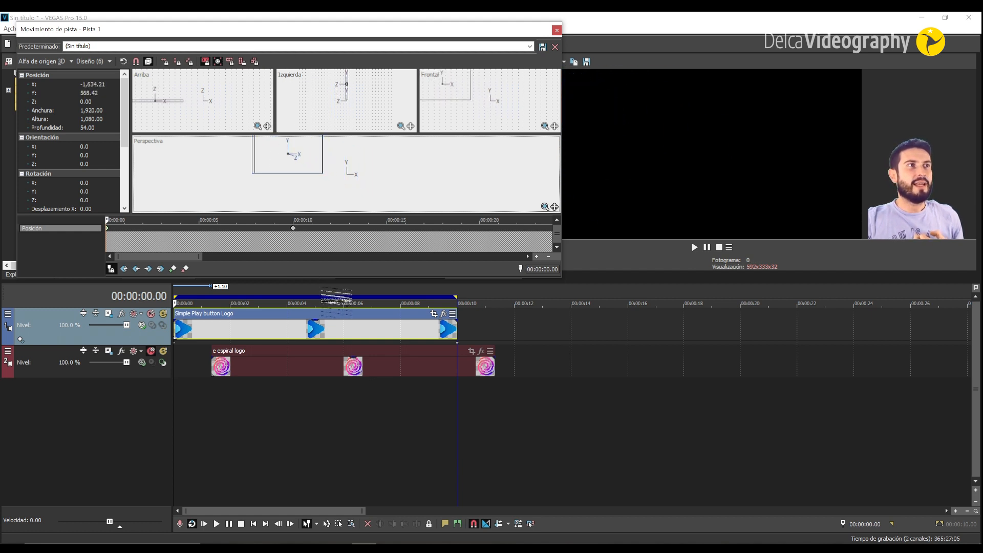
pyautogui.moveTo(318, 280); pyautogui.dragTo(318, 306)
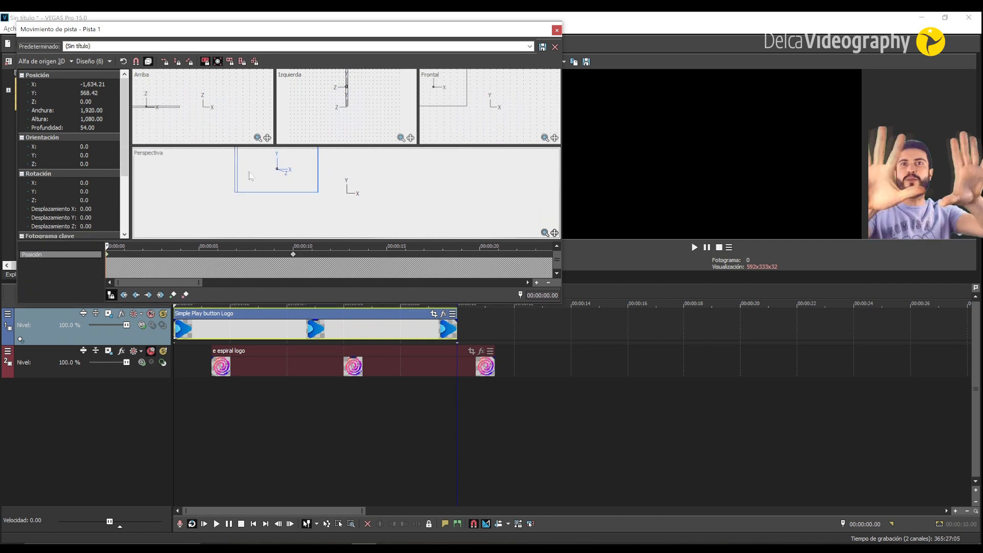
pyautogui.moveTo(314, 29); pyautogui.dragTo(369, 145)
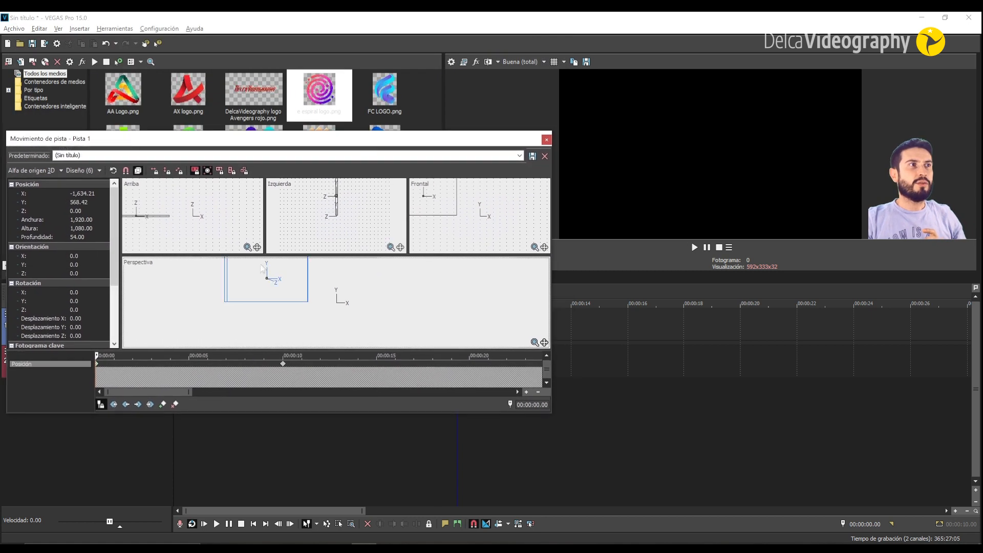
pyautogui.moveTo(258, 282); pyautogui.dragTo(290, 279)
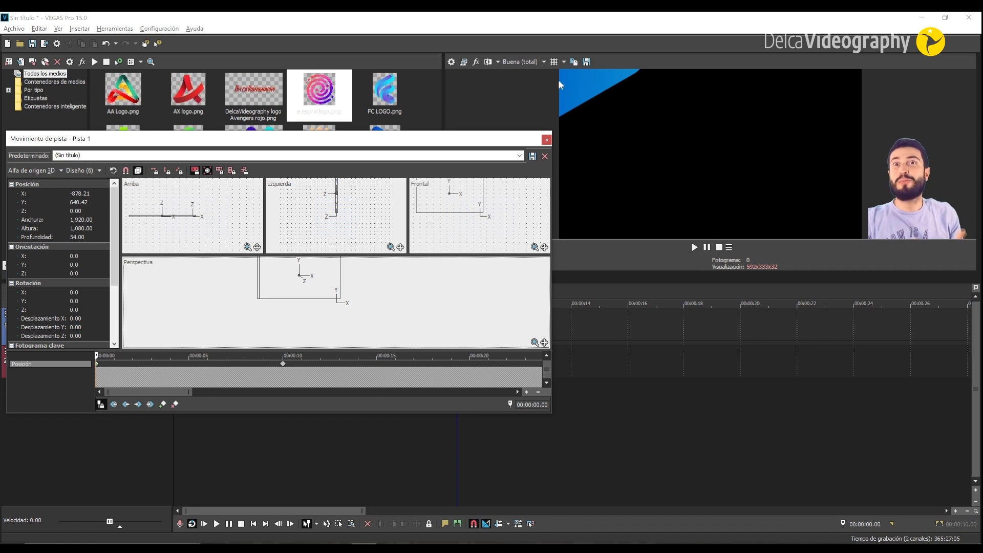
pyautogui.moveTo(299, 270); pyautogui.dragTo(280, 280)
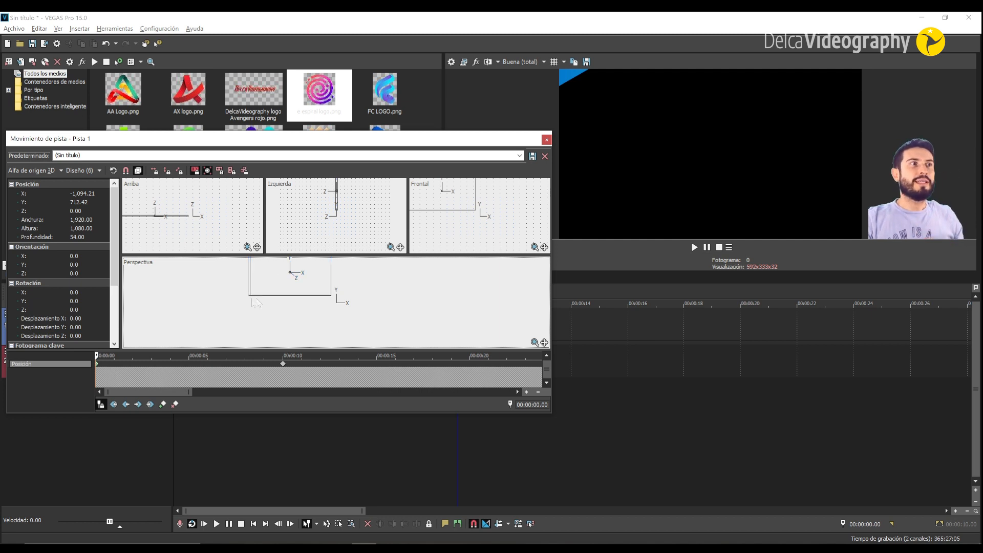
# Step: Enlarge the first keyframe's track to about 3,304 × 1,859 and move it in depth to about X -1,213, Z -1,304
pyautogui.moveTo(246, 299); pyautogui.dragTo(236, 304)
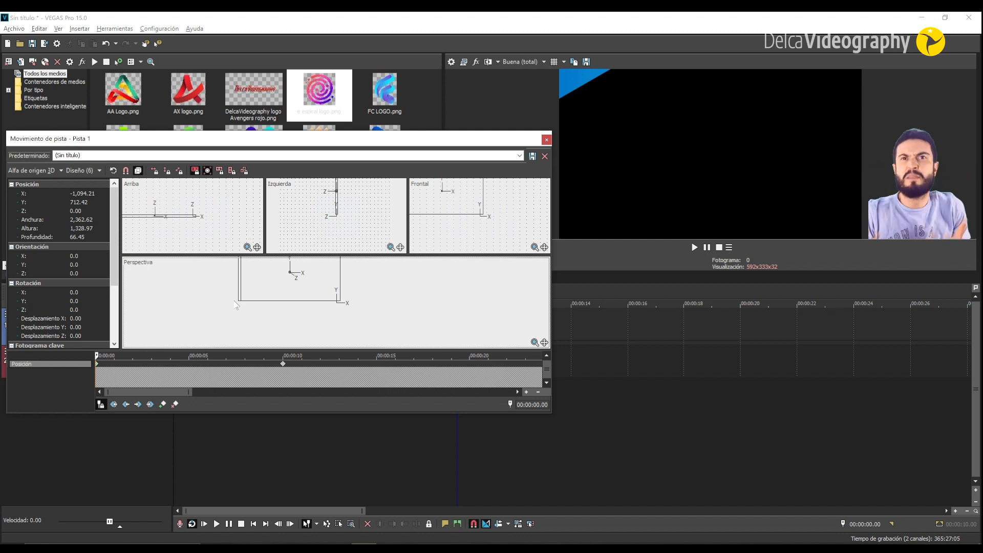
pyautogui.moveTo(234, 301); pyautogui.dragTo(220, 311)
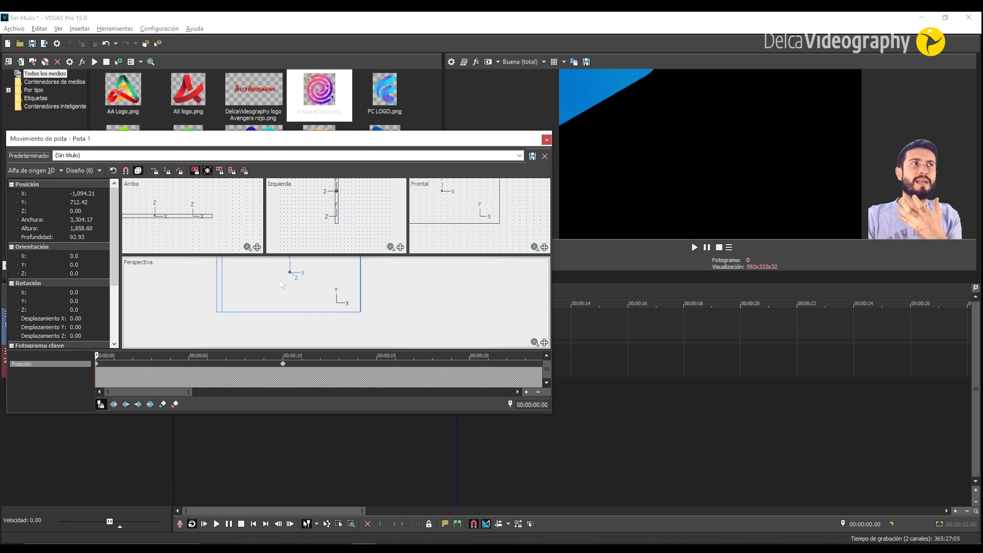
pyautogui.scroll(-2, 235, 238)
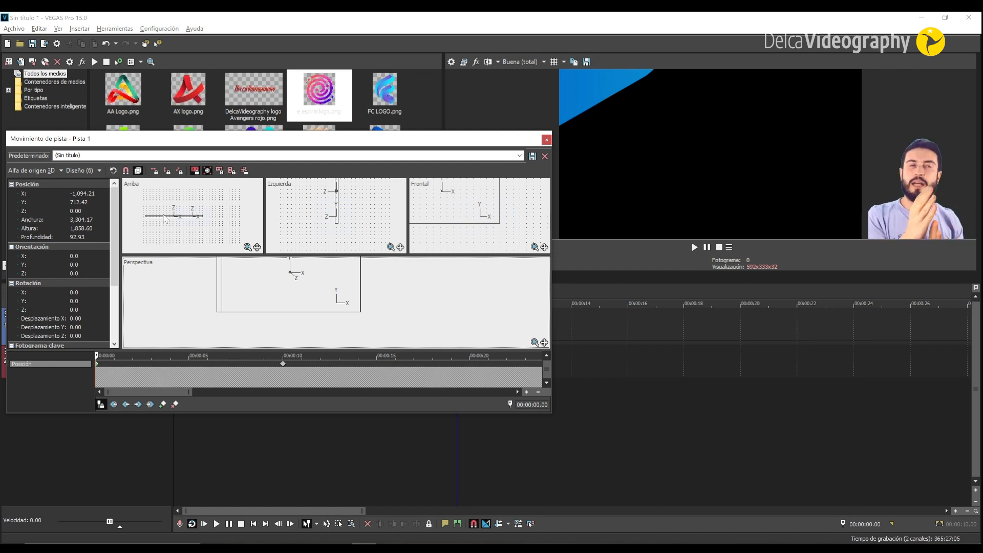
pyautogui.moveTo(164, 219); pyautogui.dragTo(167, 241)
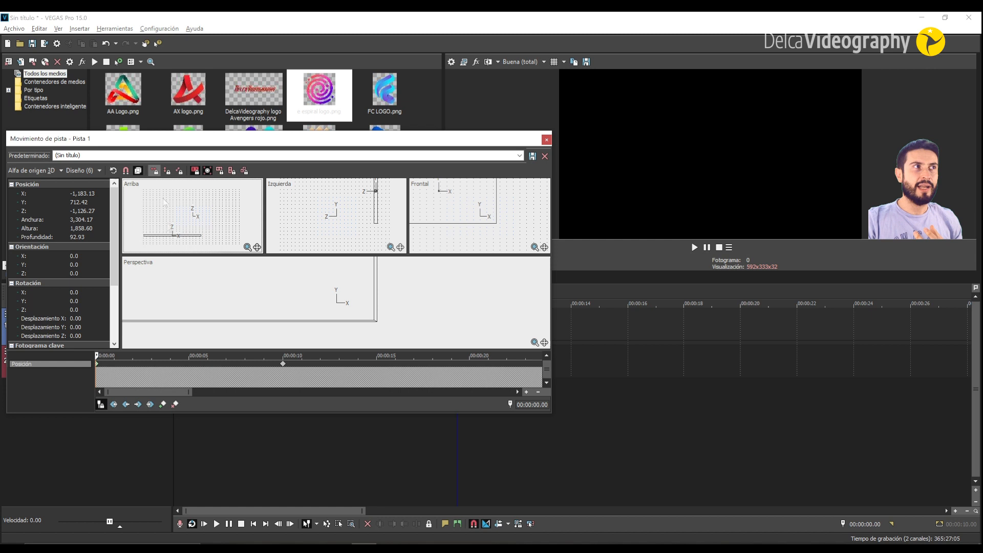
pyautogui.moveTo(166, 240); pyautogui.dragTo(166, 242)
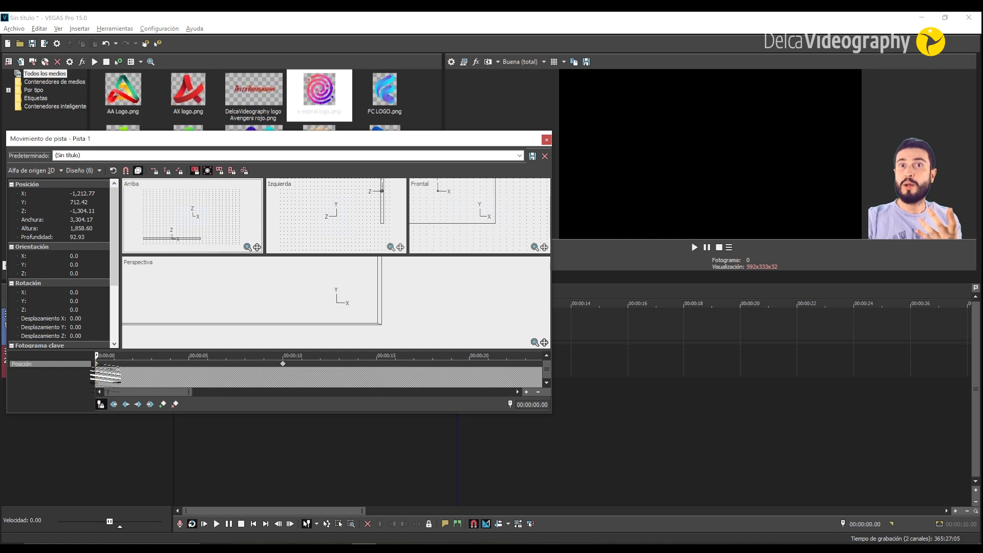
# Step: Move the last position keyframe back one frame to 00:00:09.29
pyautogui.moveTo(97, 355); pyautogui.dragTo(282, 367)
pyautogui.scroll(4, 289, 376)
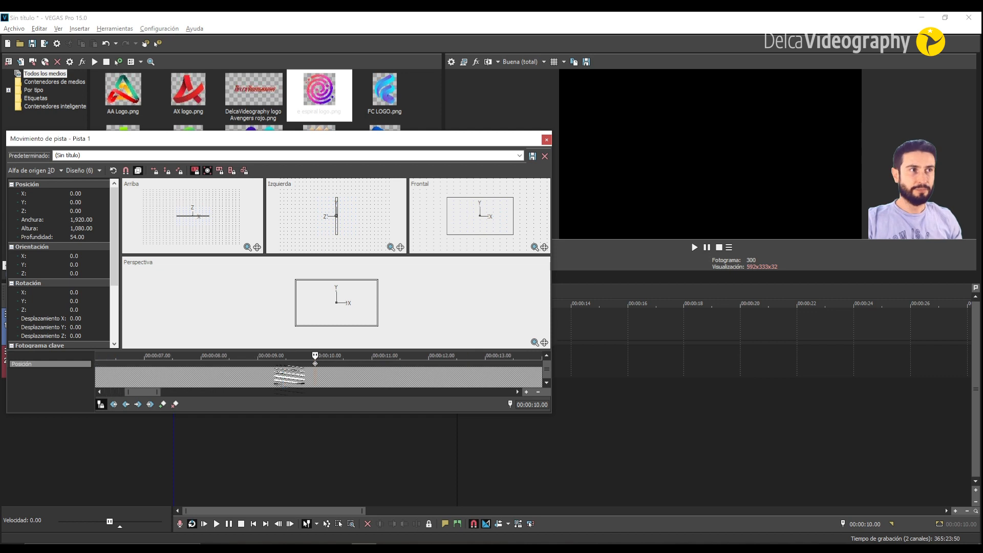
pyautogui.moveTo(315, 366); pyautogui.dragTo(311, 365)
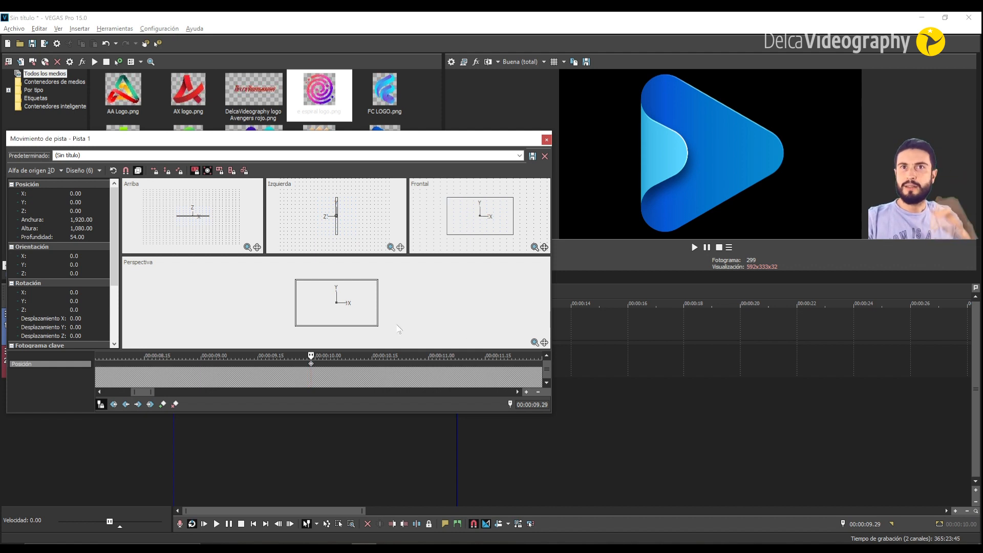
# Step: Shrink the play button track at the last keyframe to about 512 × 288 and place it at X -240, Y 72
pyautogui.moveTo(378, 326); pyautogui.dragTo(361, 319)
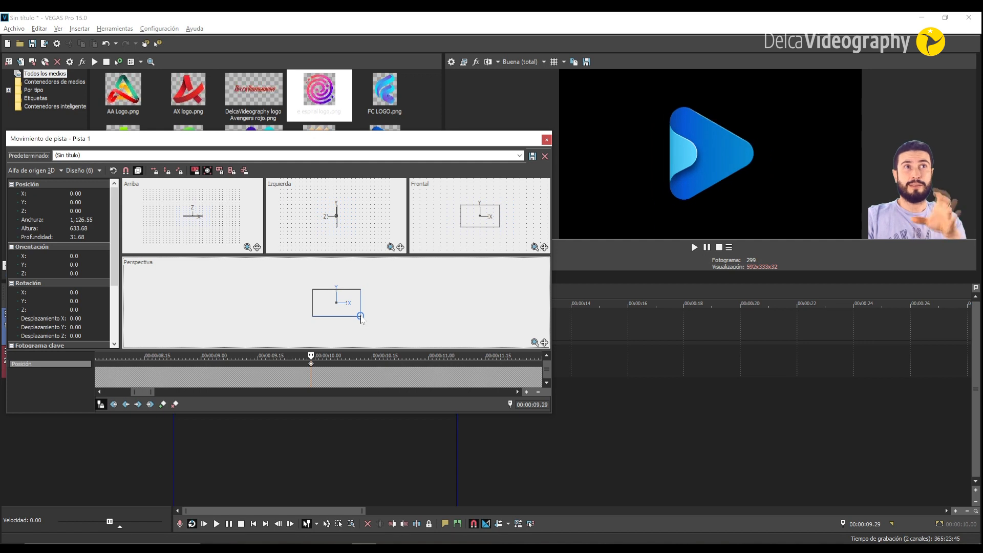
pyautogui.moveTo(361, 319); pyautogui.dragTo(359, 316)
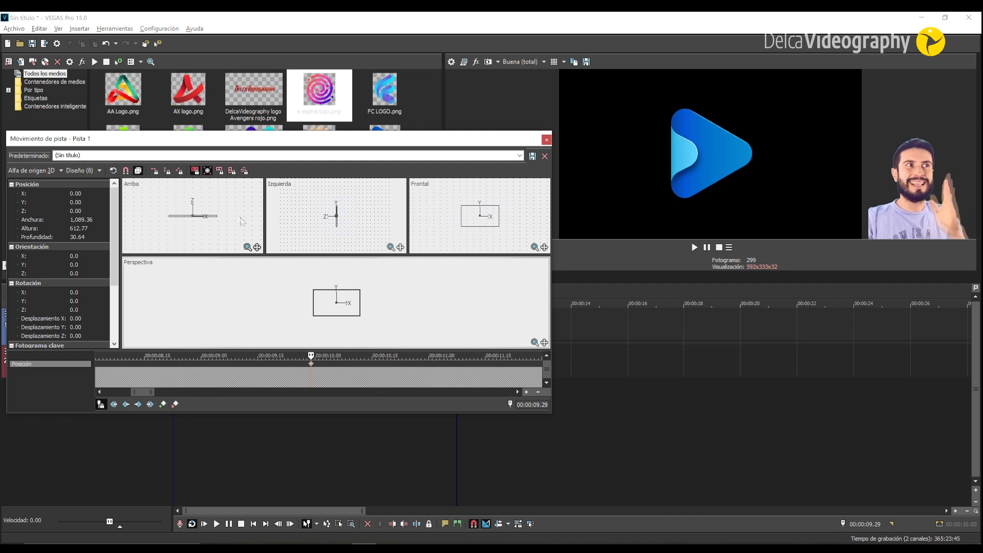
pyautogui.moveTo(361, 315); pyautogui.dragTo(338, 309)
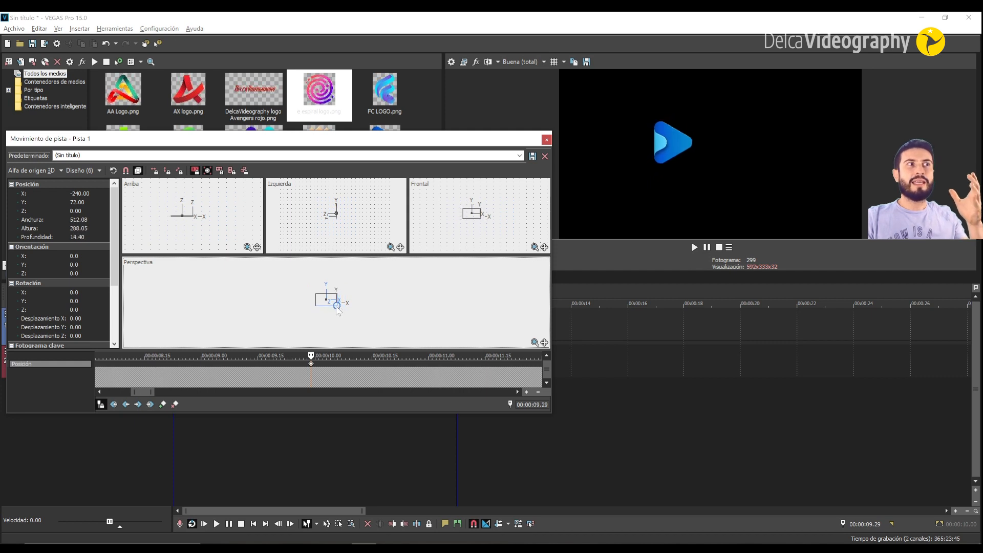
# Step: Review the play button's 3D movement by scrubbing from the first position keyframe to the end
pyautogui.scroll(-5, 300, 375)
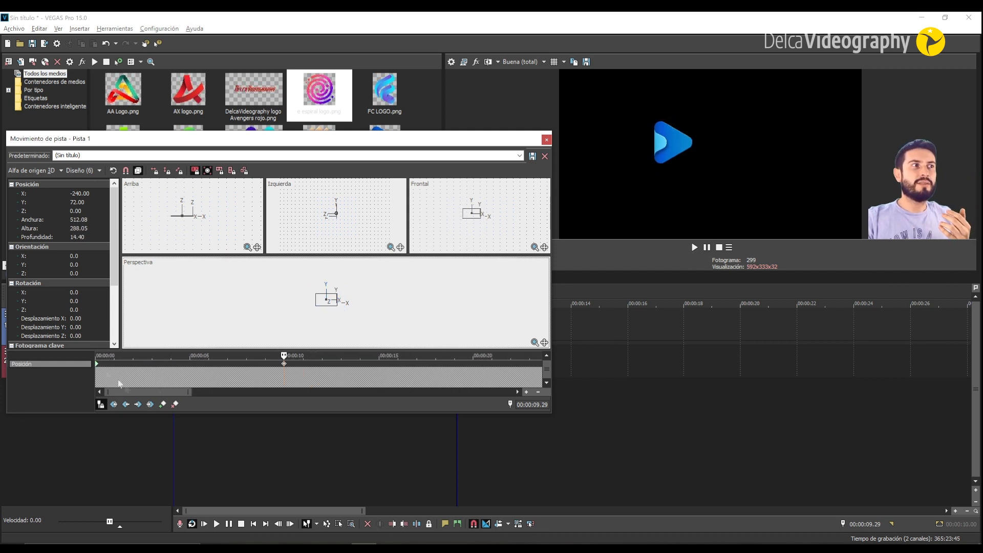
pyautogui.click(97, 364)
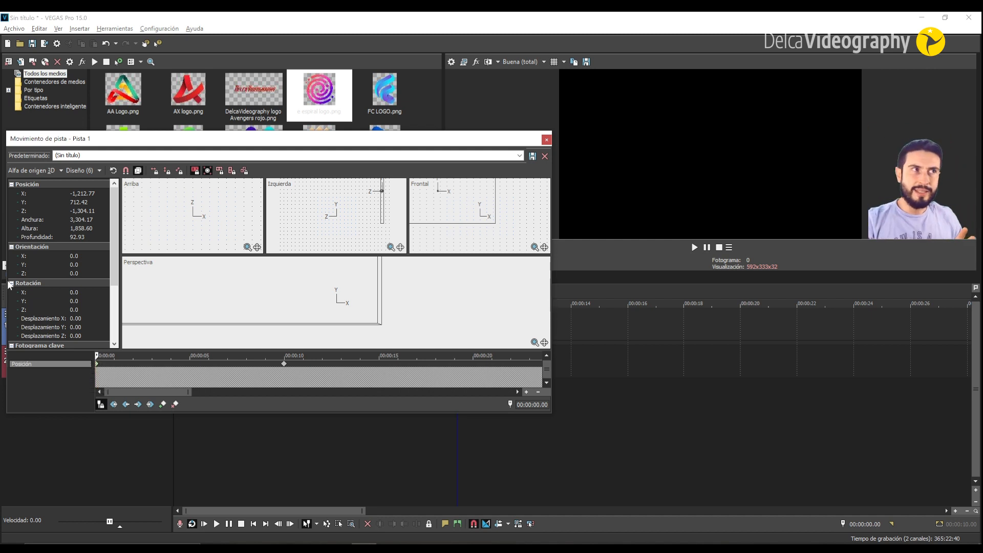
pyautogui.moveTo(97, 356); pyautogui.dragTo(167, 356)
pyautogui.moveTo(178, 362); pyautogui.dragTo(284, 362)
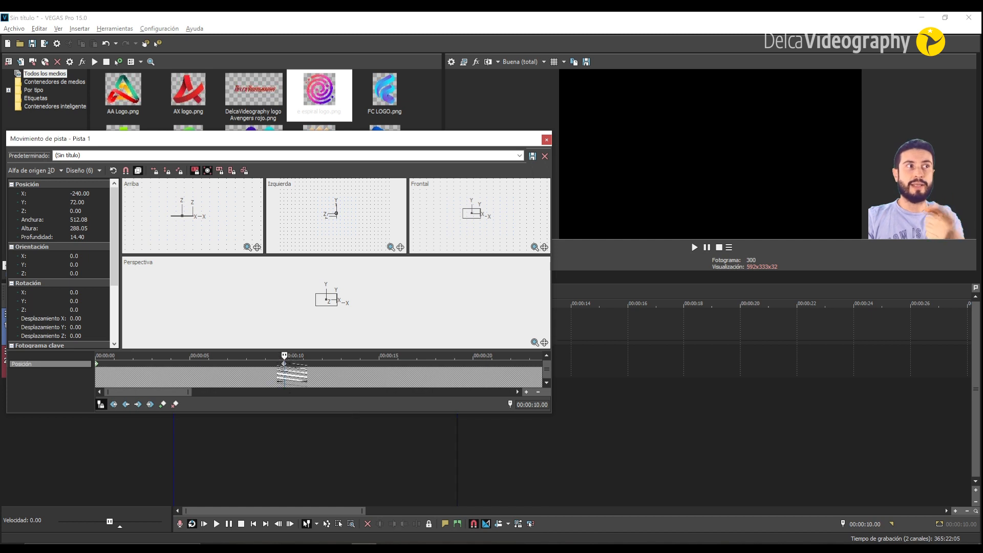
# Step: Close the track motion settings and place the timeline cursor on the clip's last frame, 00:00:09.29
pyautogui.click(547, 139)
pyautogui.scroll(1, 196, 347)
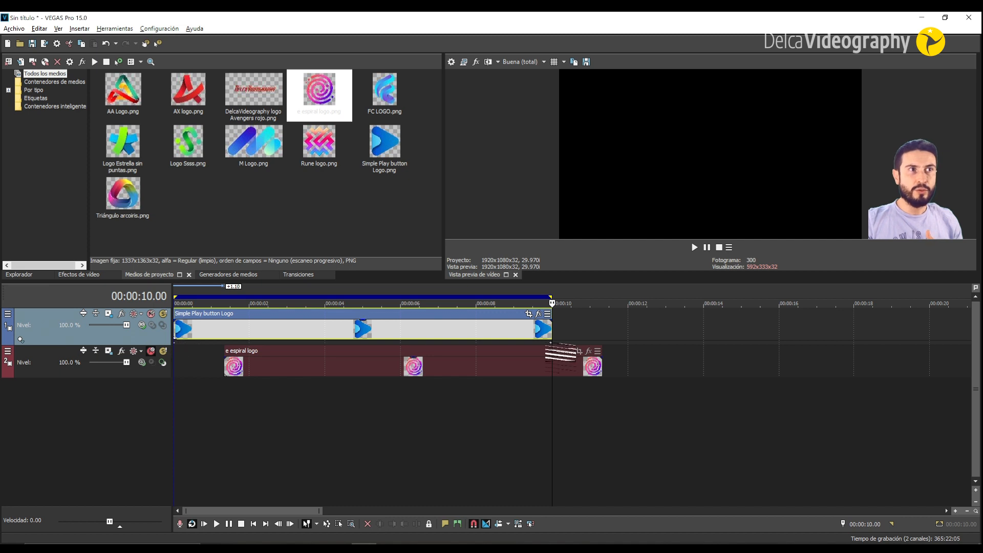
pyautogui.press('Left')
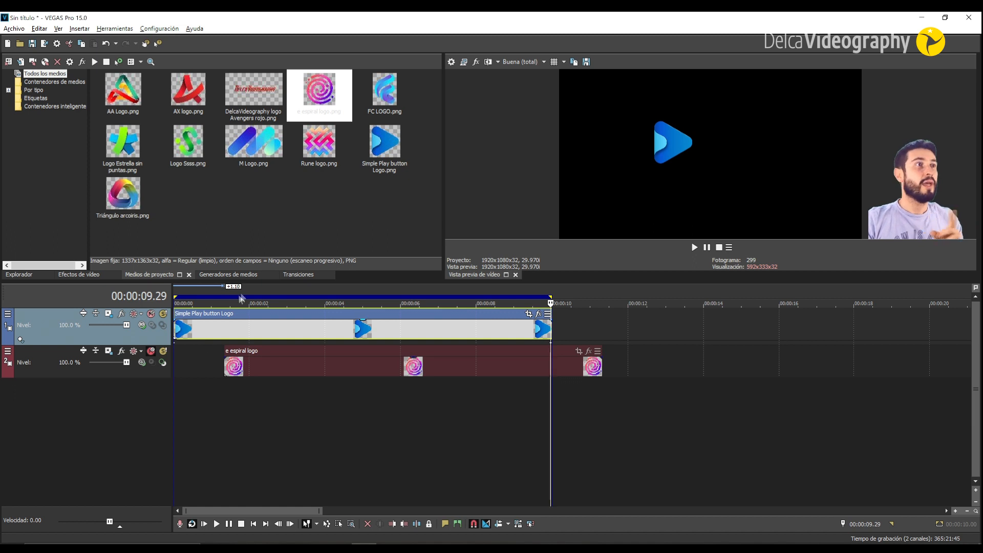
# Step: Apply the Desenfoque medio preset of the VEGAS Desenfoque gausiano effect to the Simple Play button Logo clip
pyautogui.click(72, 275)
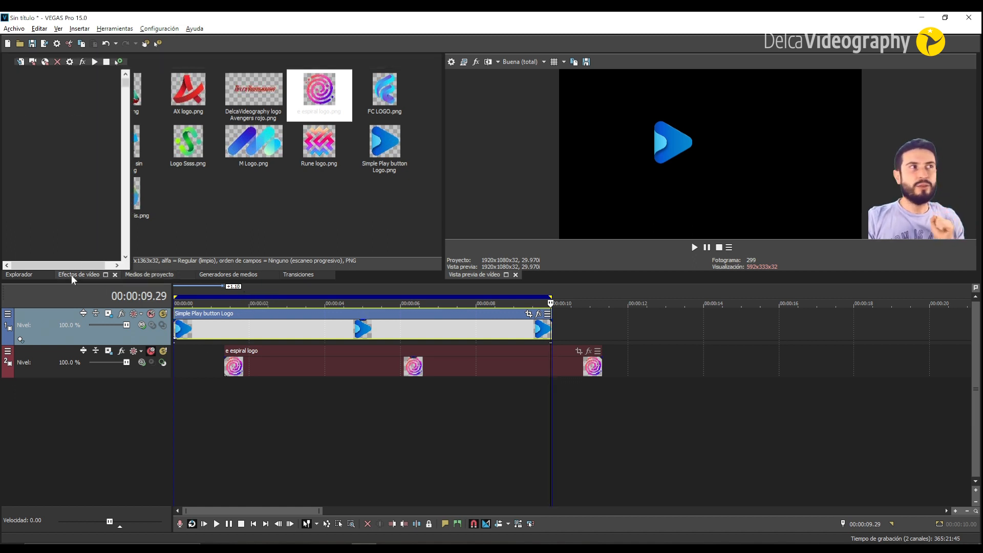
pyautogui.click(8, 74)
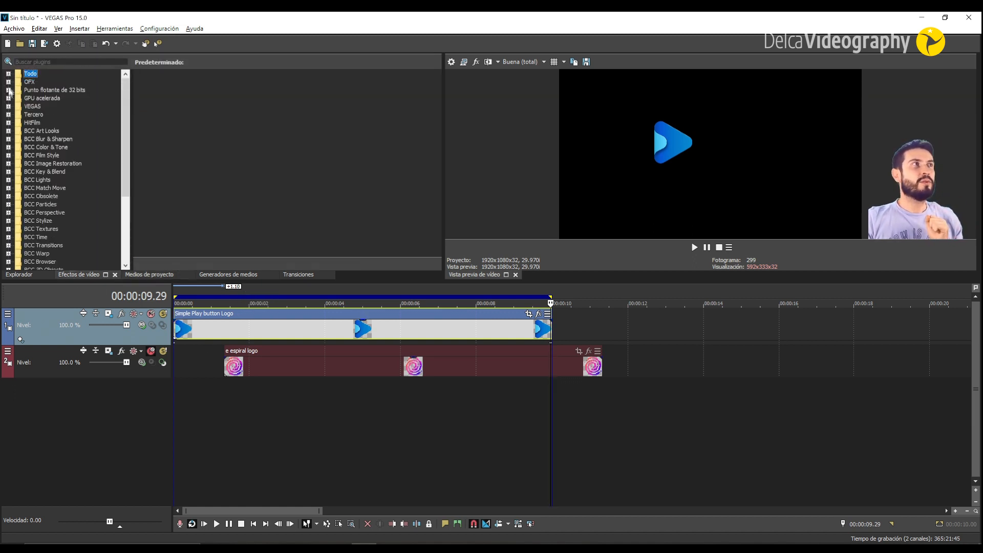
pyautogui.click(8, 106)
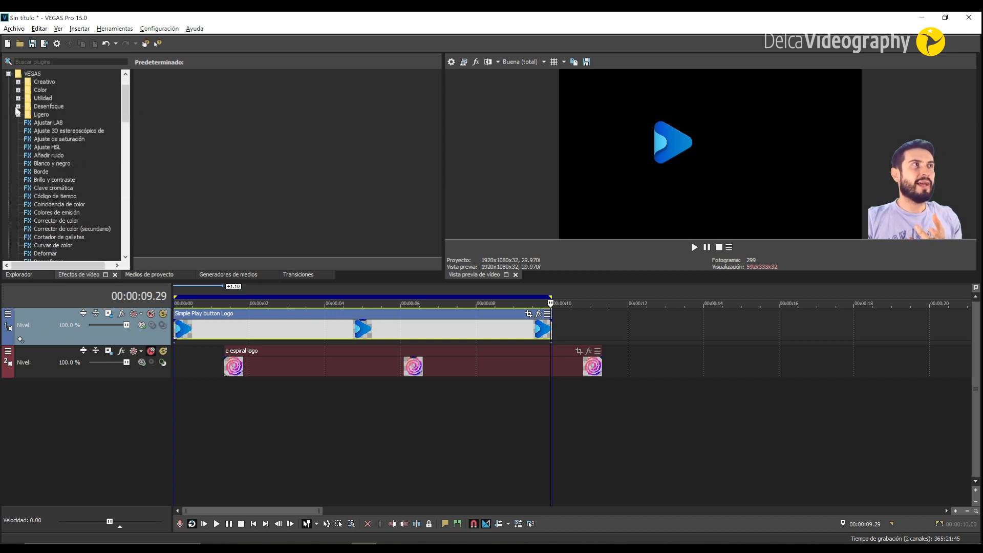
pyautogui.click(18, 107)
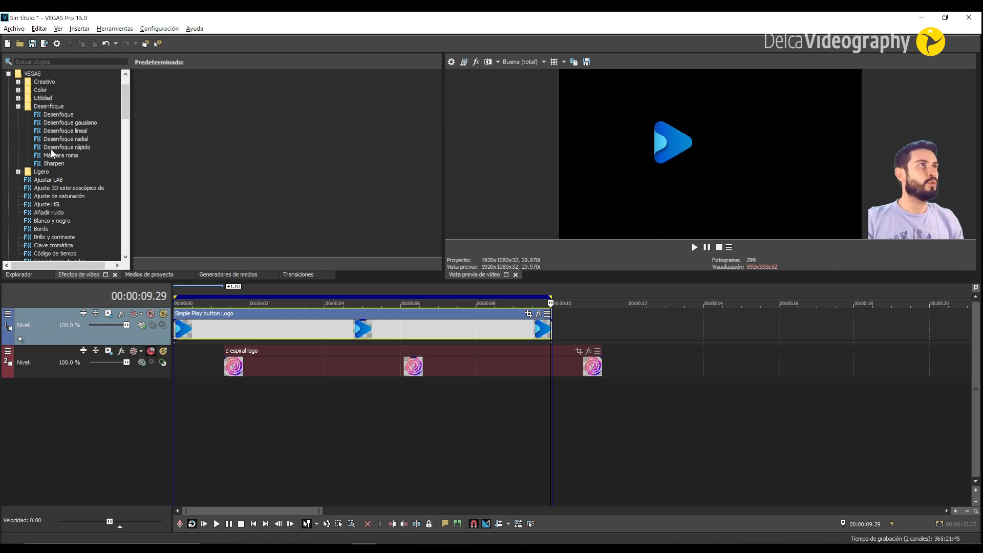
pyautogui.click(59, 125)
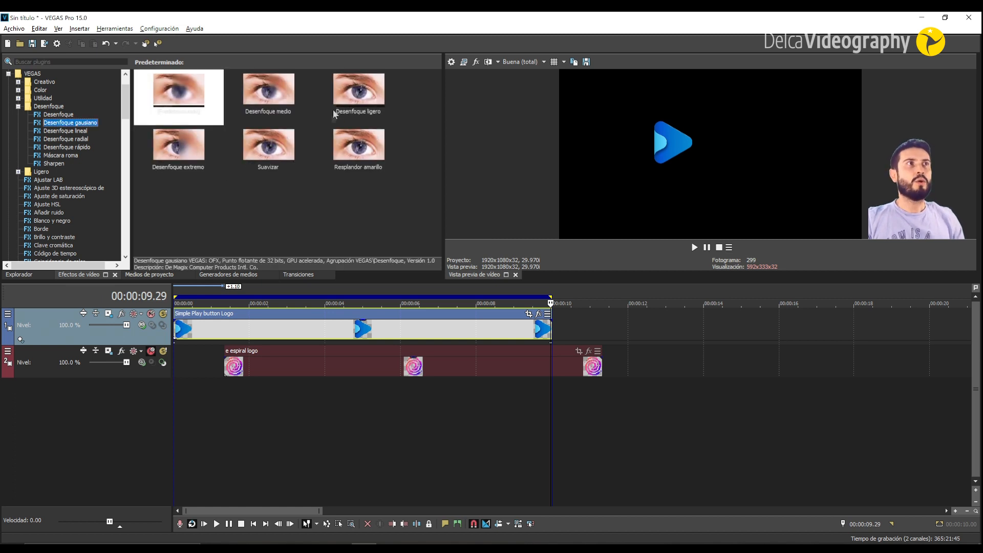
pyautogui.moveTo(271, 97); pyautogui.dragTo(266, 324)
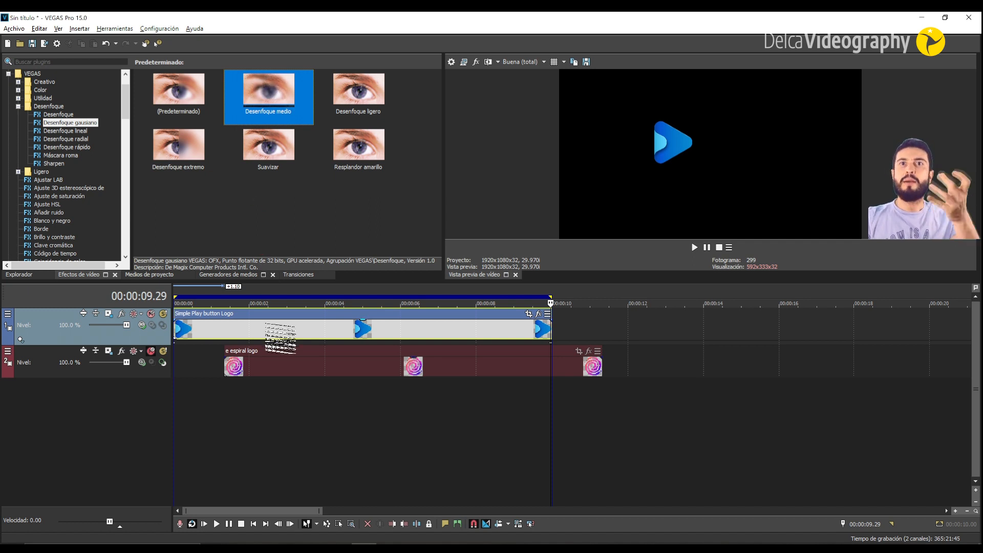
pyautogui.moveTo(265, 324); pyautogui.dragTo(216, 326)
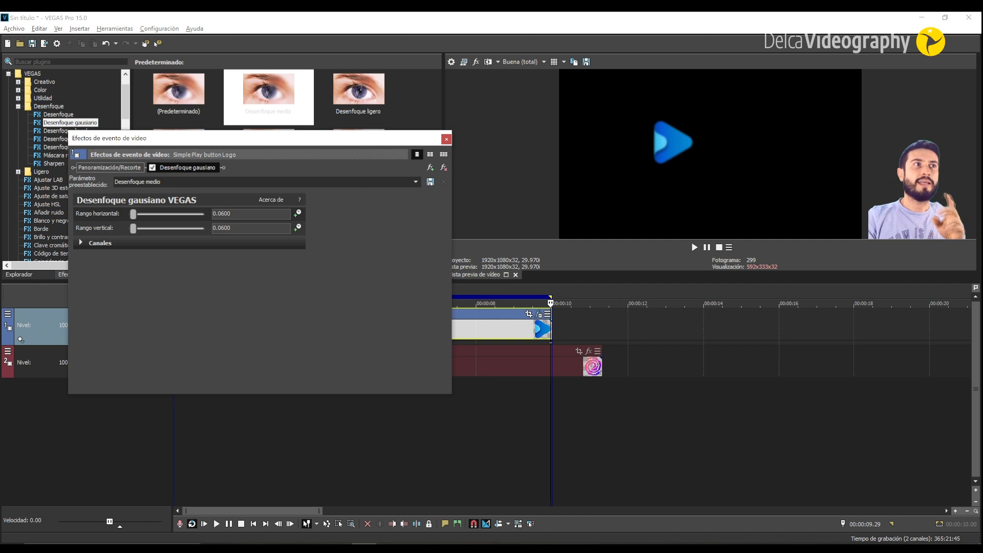
# Step: Enable keyframe animation for the Gaussian blur's Rango horizontal and Rango vertical parameters
pyautogui.click(297, 214)
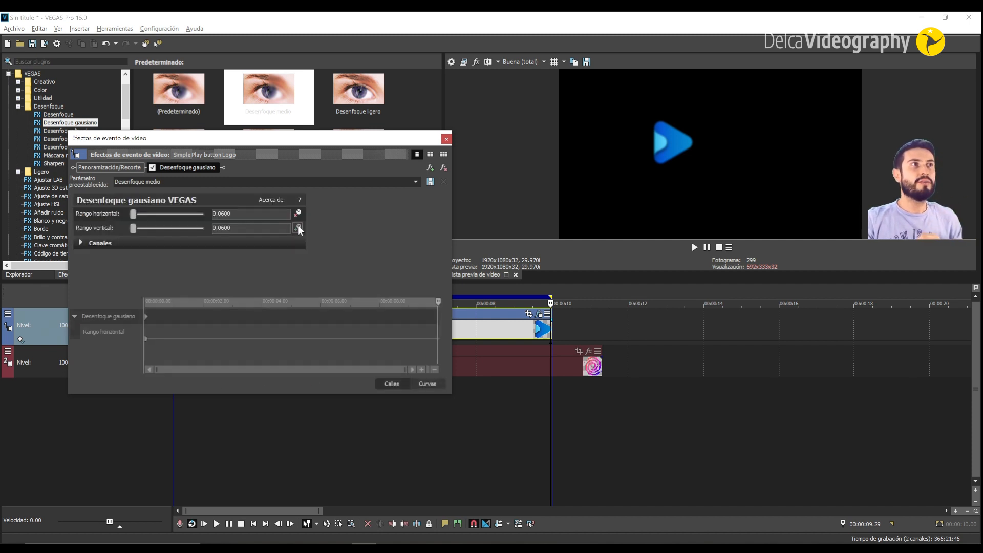
pyautogui.click(298, 228)
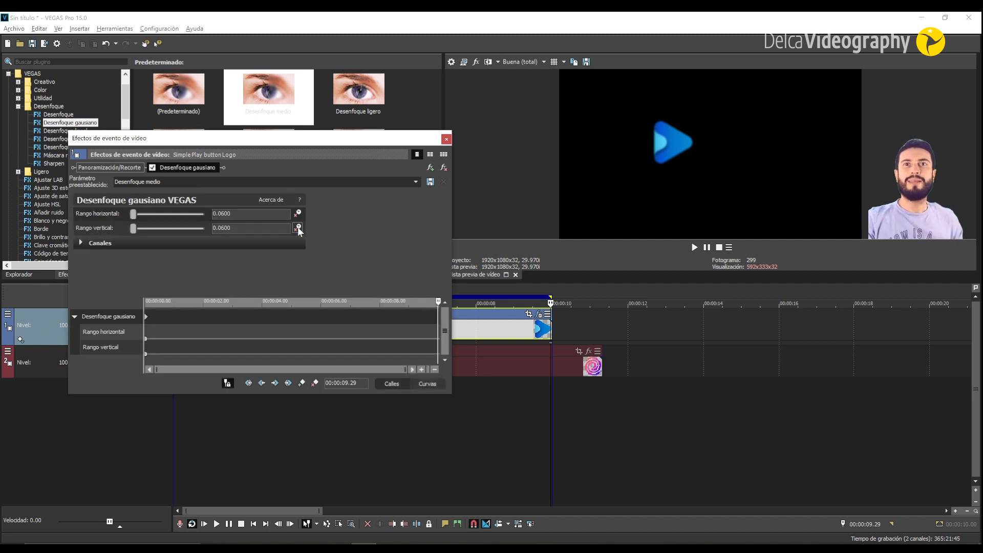
# Step: Add a keyframe to the Gaussian blur effect at 00:00:05.10, where the play button is in frame
pyautogui.click(147, 317)
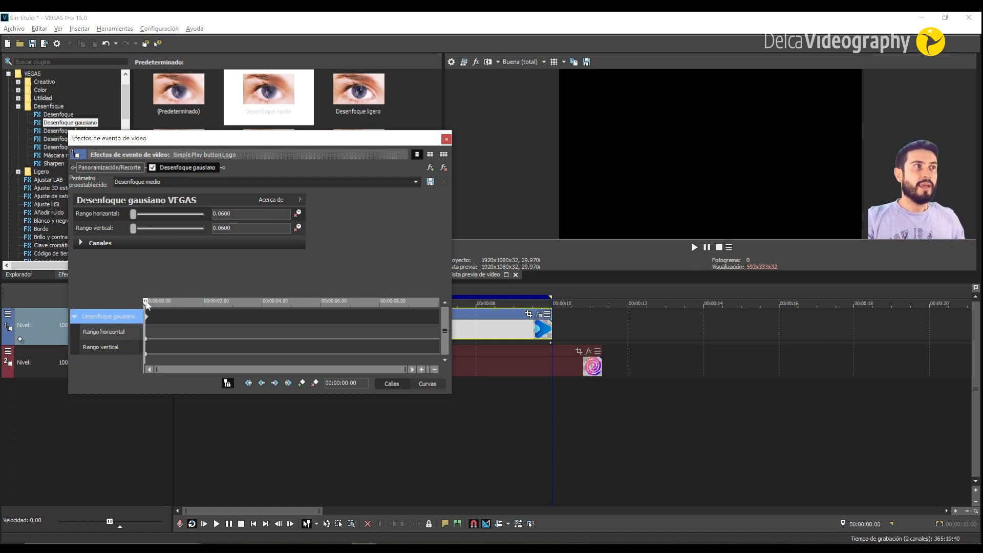
pyautogui.moveTo(147, 305); pyautogui.dragTo(302, 309)
pyautogui.moveTo(312, 352); pyautogui.dragTo(314, 352)
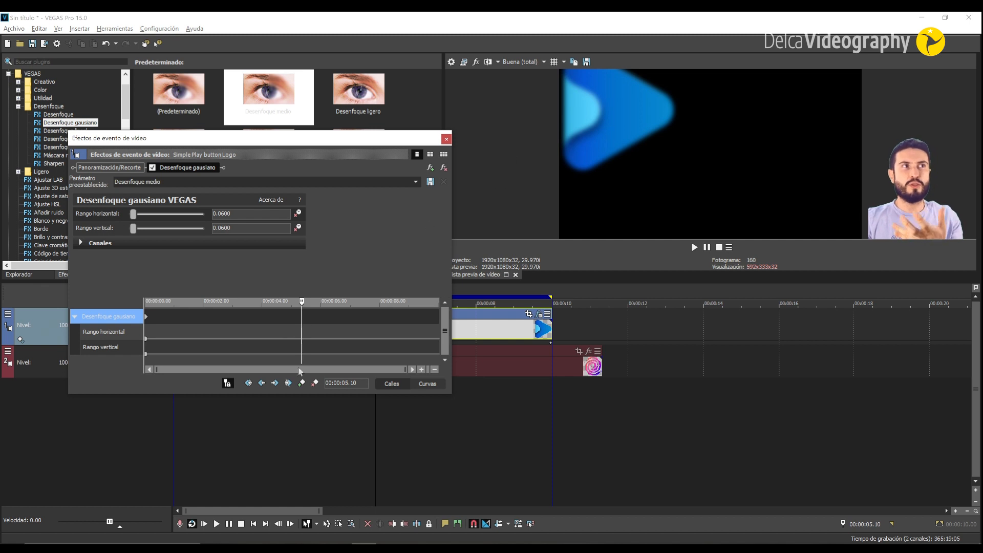
pyautogui.click(302, 385)
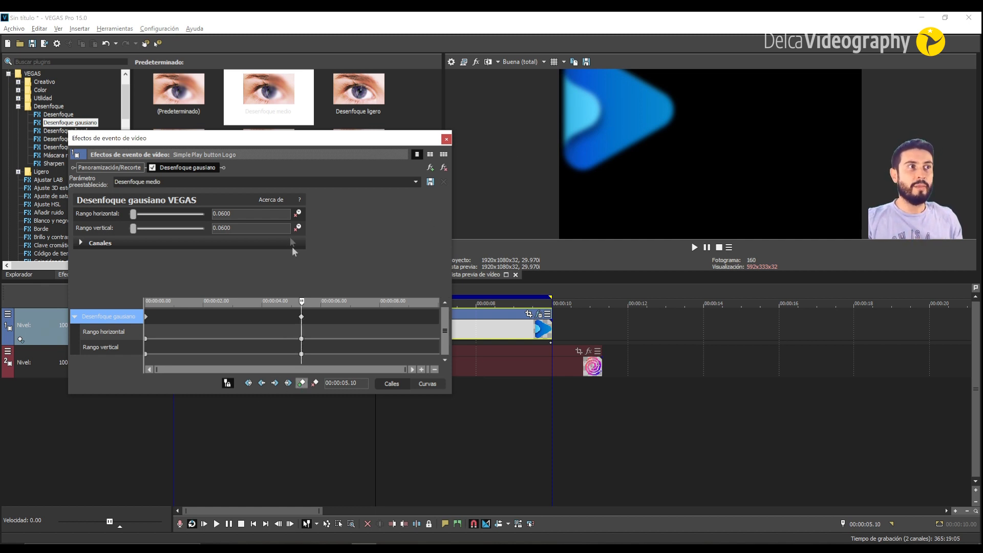
# Step: Set Rango horizontal and Rango vertical to 0 at the 00:00:05.10 blur keyframe
pyautogui.click(301, 338)
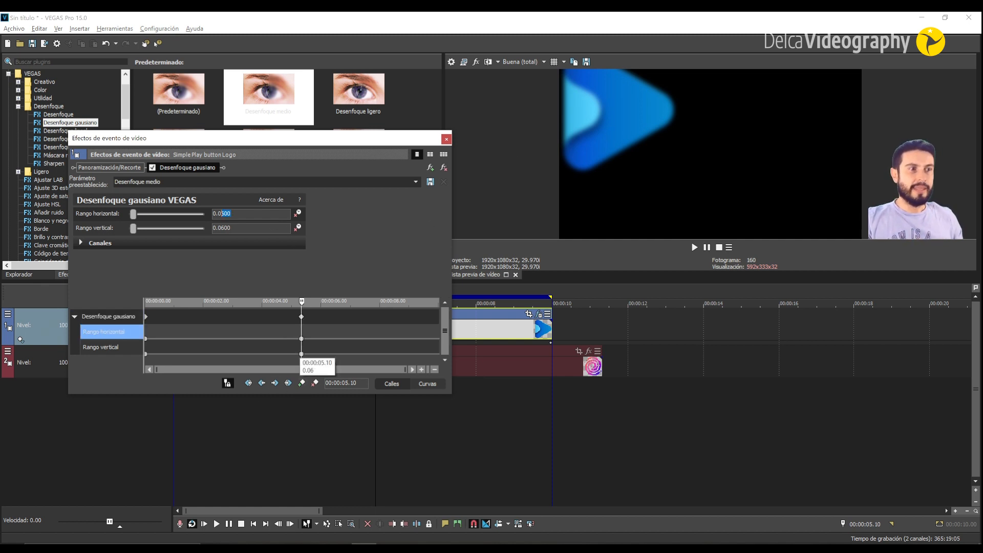
pyautogui.write('0.00')
pyautogui.press('Return')
pyautogui.press('Tab')
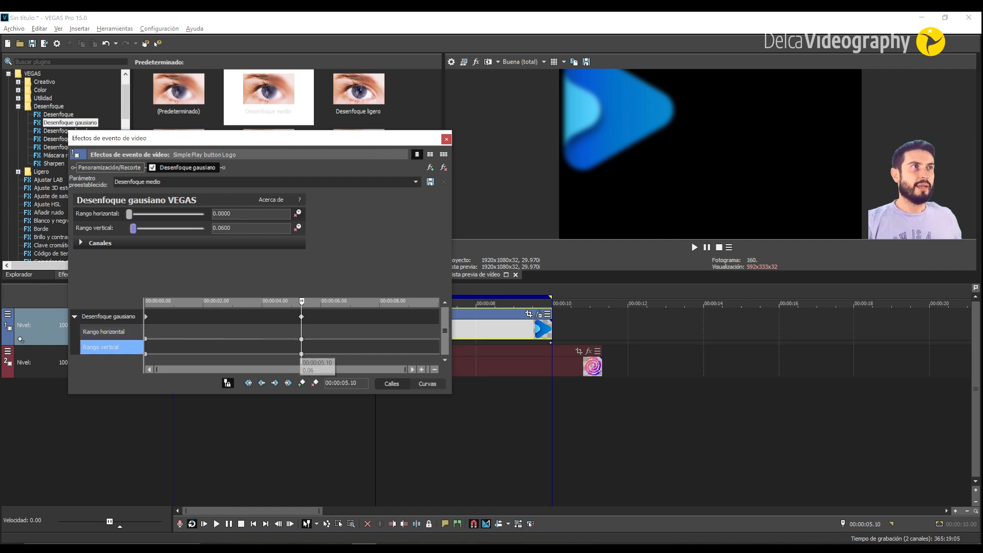
pyautogui.write('0')
pyautogui.press('Return')
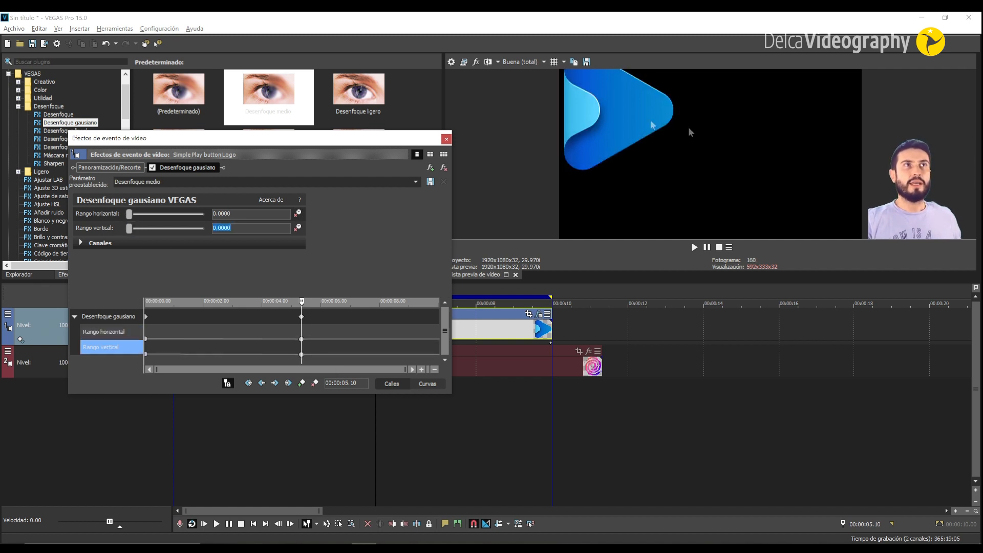
# Step: Move the zero-blur keyframe to 00:00:05.29
pyautogui.moveTo(301, 318); pyautogui.dragTo(333, 321)
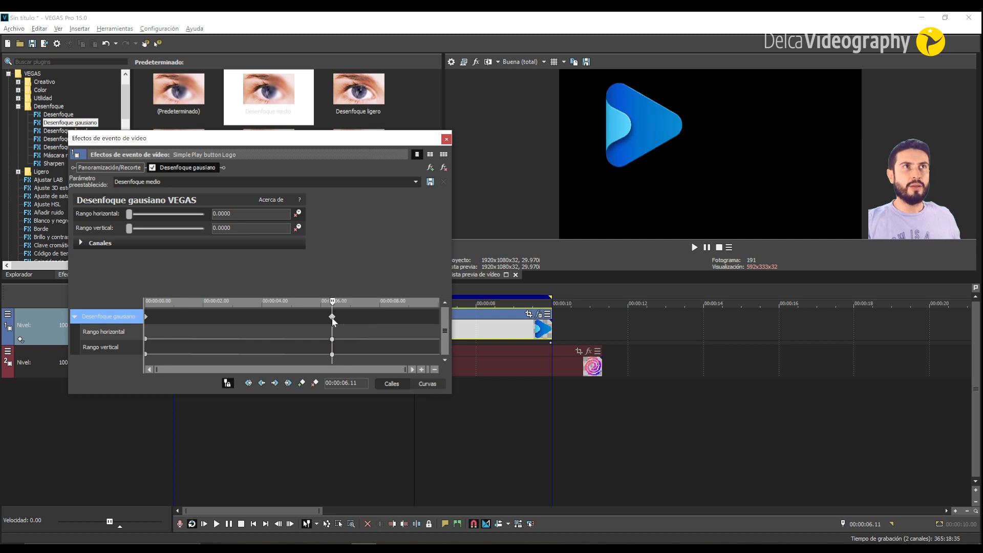
pyautogui.click(325, 317)
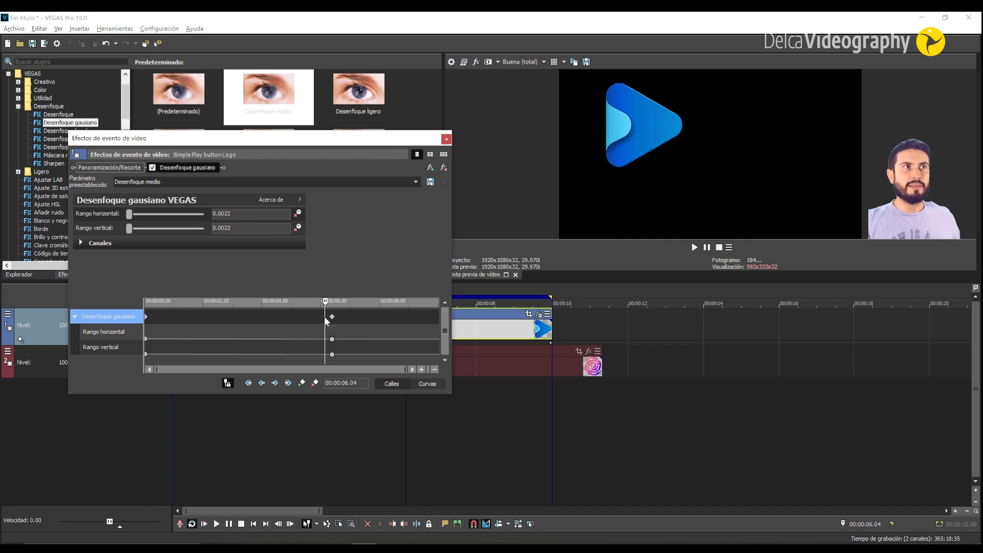
pyautogui.moveTo(328, 319); pyautogui.dragTo(321, 320)
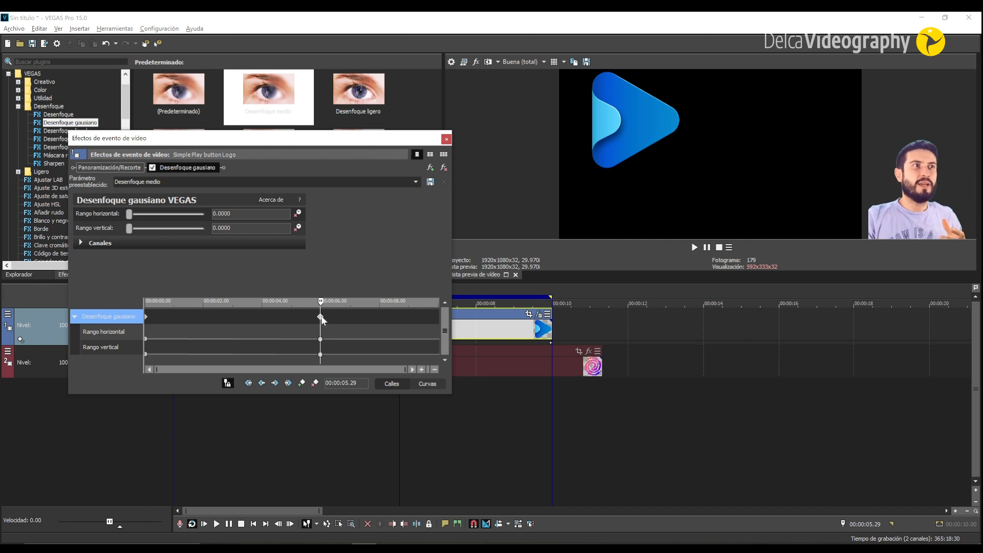
# Step: Set the first keyframe of both Rango horizontal and Rango vertical to Fundido rápido interpolation
pyautogui.click(146, 340)
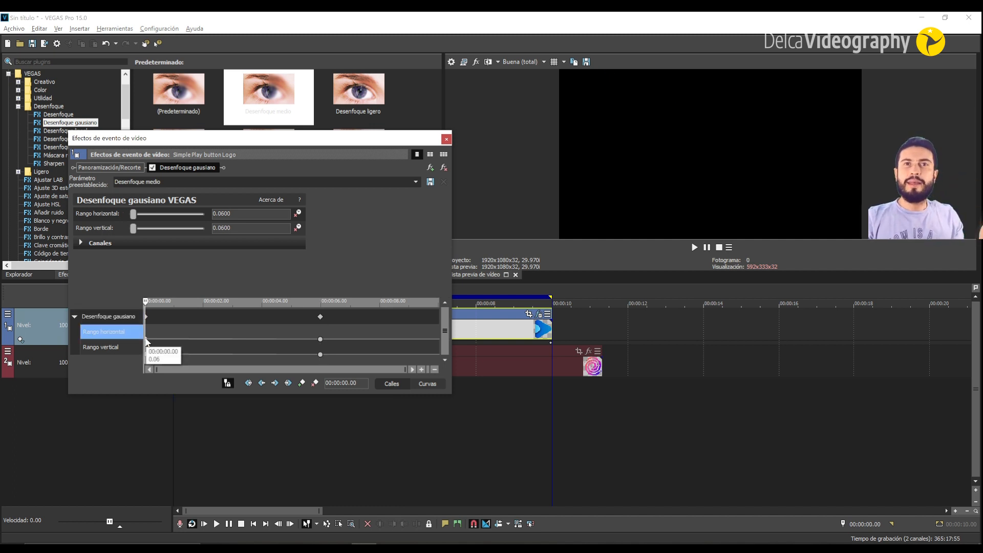
pyautogui.rightClick(147, 340)
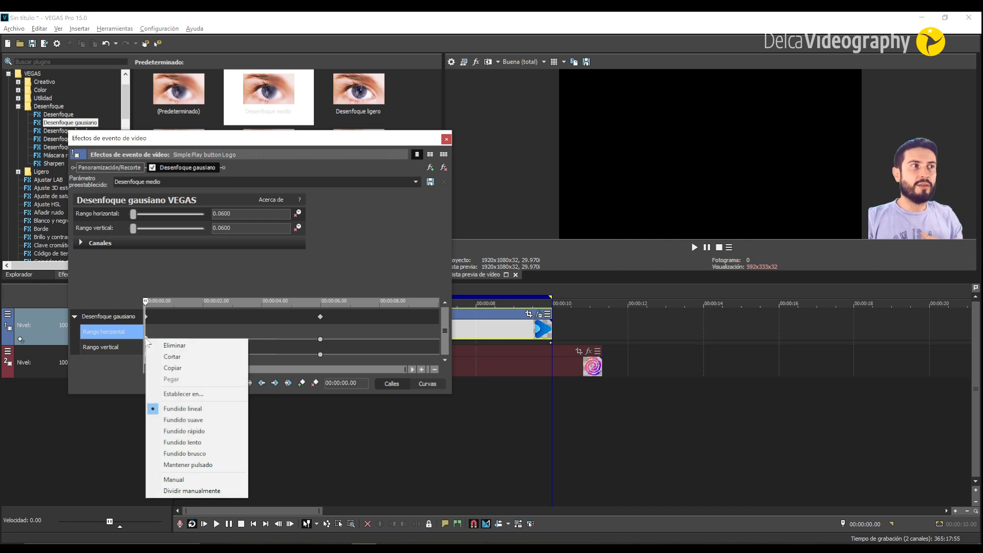
pyautogui.click(172, 434)
pyautogui.click(147, 354)
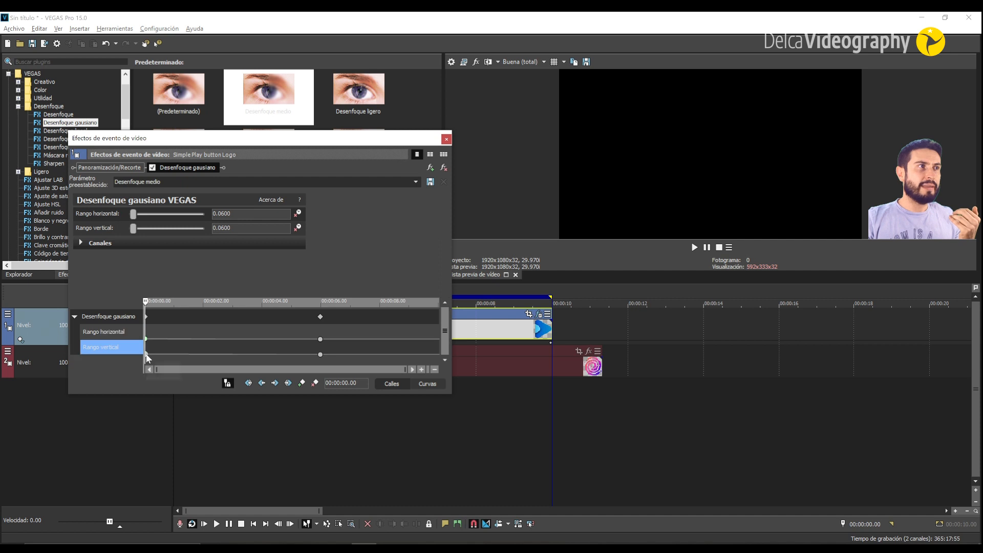
pyautogui.rightClick(146, 355)
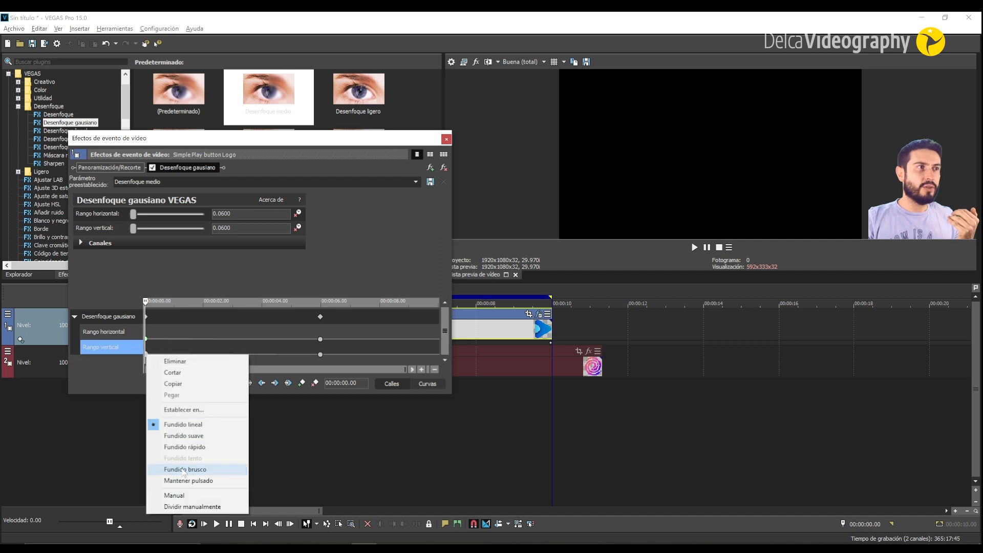
pyautogui.click(184, 446)
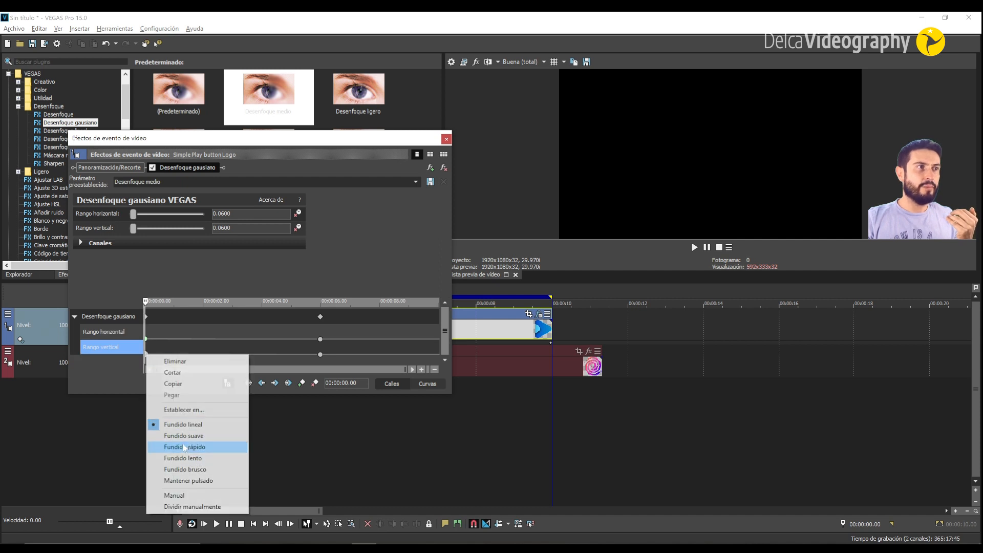
# Step: Set the 00:00:05.29 keyframe of both Rango vertical and Rango horizontal to Fundido suave interpolation
pyautogui.click(320, 338)
pyautogui.rightClick(320, 339)
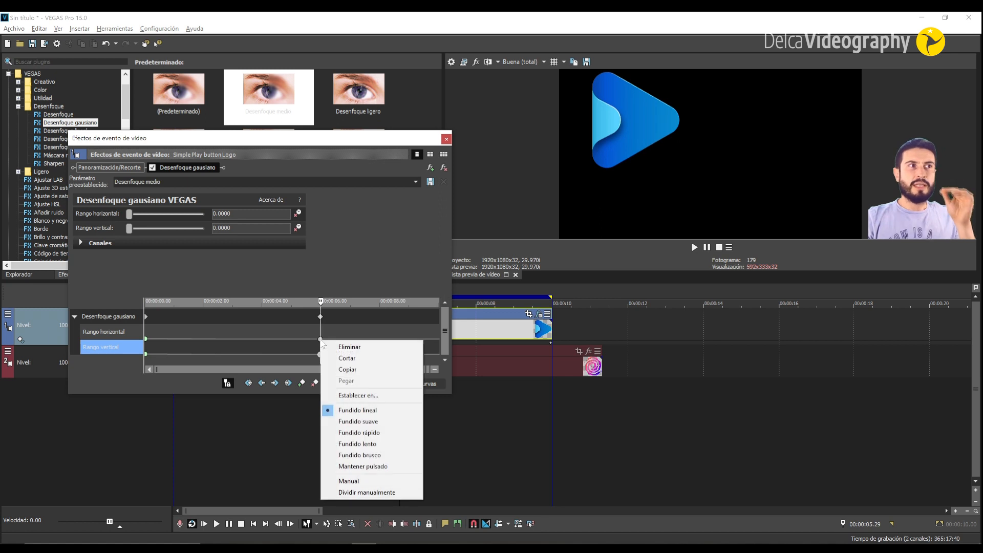
pyautogui.click(338, 421)
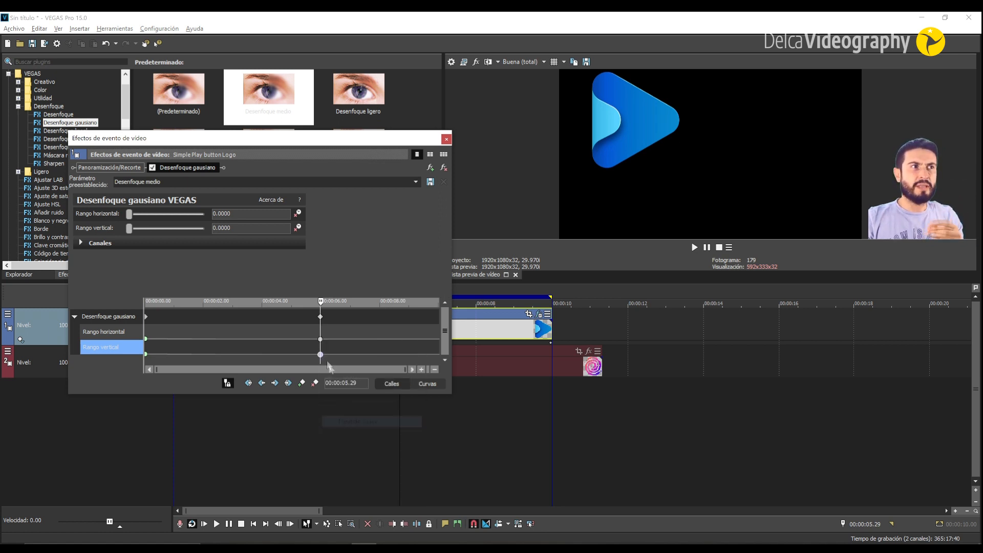
pyautogui.click(320, 339)
pyautogui.rightClick(321, 339)
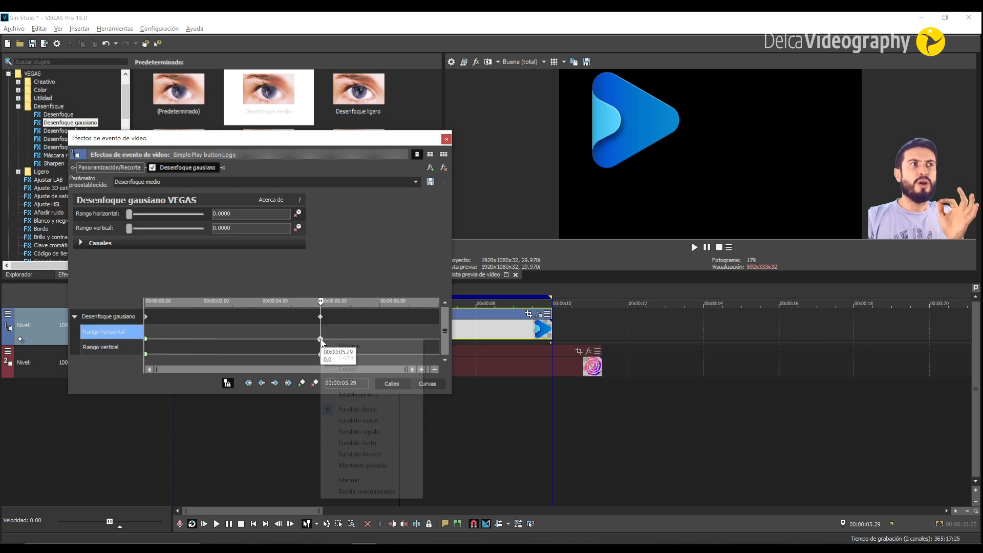
pyautogui.click(343, 422)
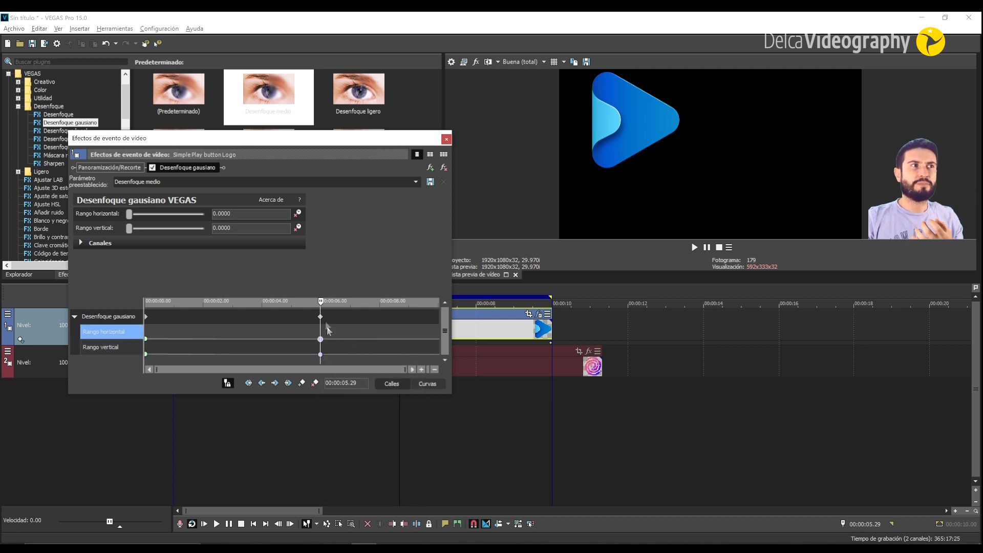
# Step: Retime the blur animation by moving its starting keyframe to 00:00:03.24 and its zero-blur keyframe to 00:00:06.00
pyautogui.moveTo(321, 303)
pyautogui.mouseDown()
pyautogui.moveTo(144, 303)
pyautogui.moveTo(306, 305)
pyautogui.mouseUp()
pyautogui.click(146, 303)
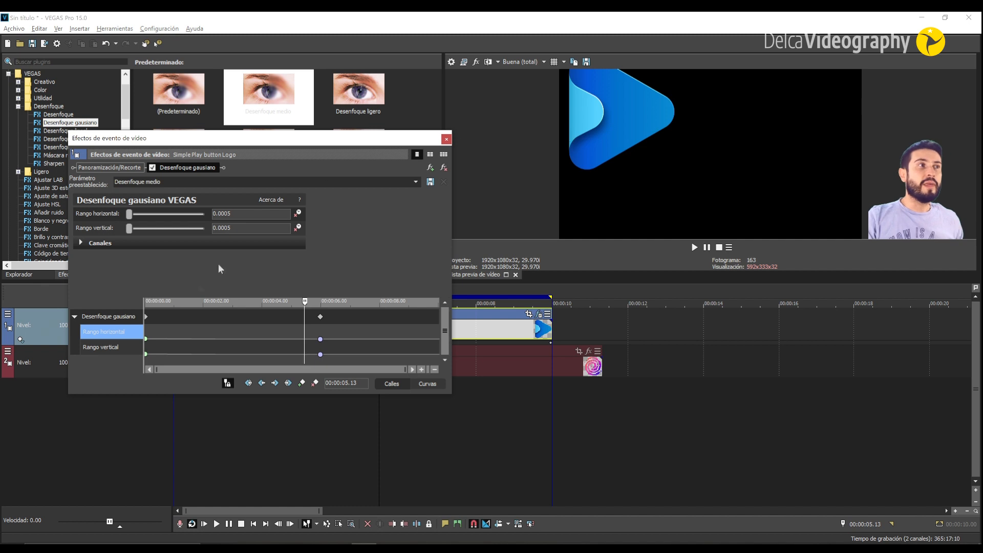
pyautogui.moveTo(147, 315); pyautogui.dragTo(247, 317)
pyautogui.click(250, 302)
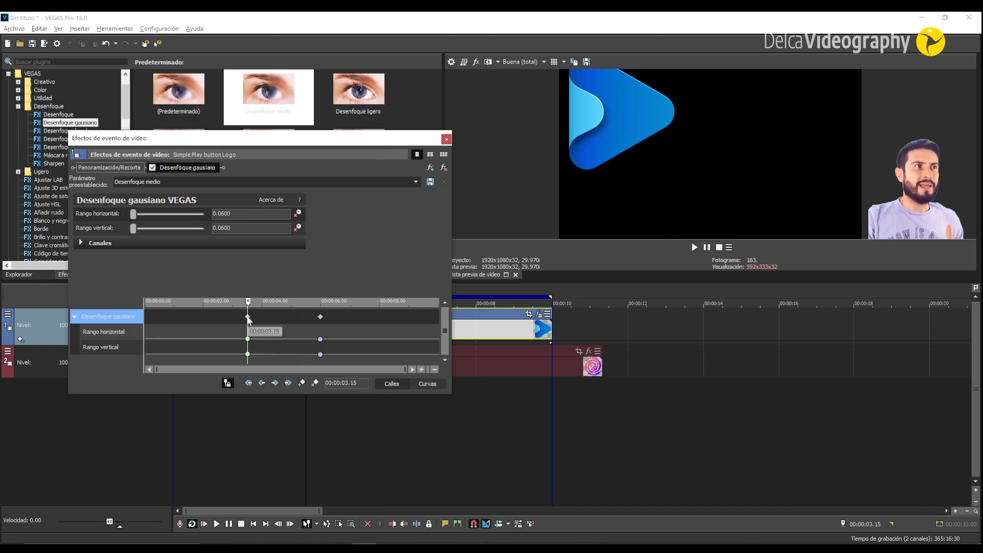
pyautogui.moveTo(251, 303); pyautogui.dragTo(261, 304)
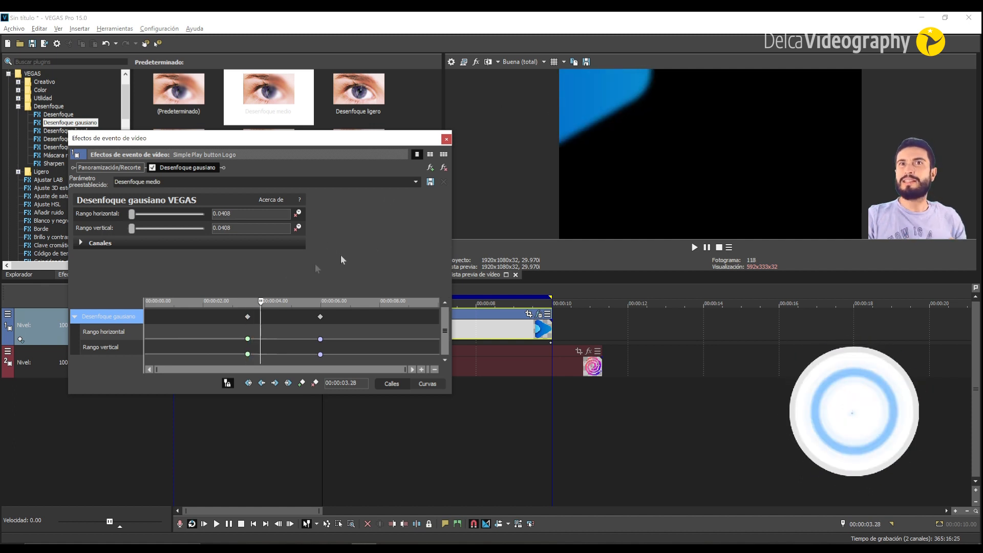
pyautogui.moveTo(261, 301); pyautogui.dragTo(262, 302)
pyautogui.moveTo(268, 305); pyautogui.dragTo(322, 303)
pyautogui.moveTo(248, 317); pyautogui.dragTo(256, 317)
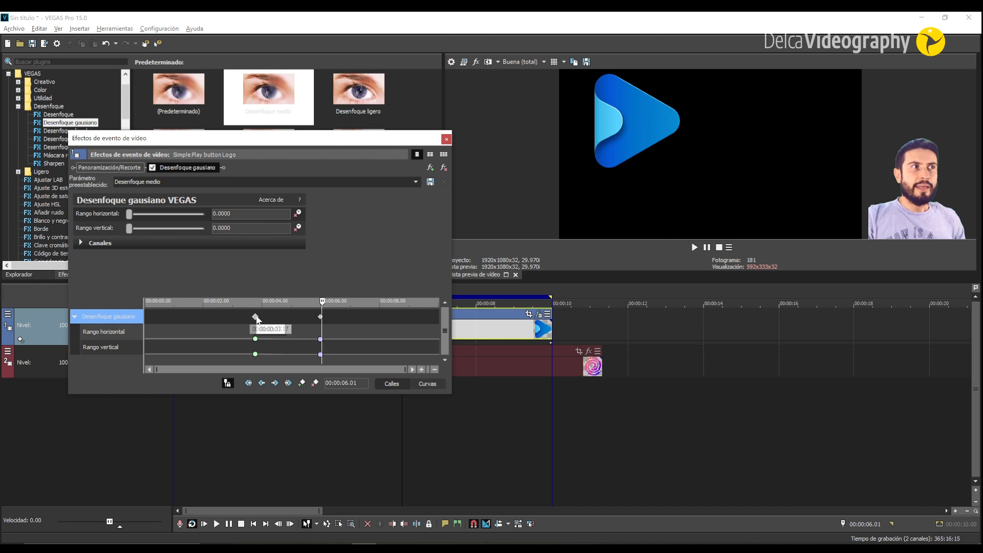
pyautogui.moveTo(320, 317)
pyautogui.mouseDown()
pyautogui.moveTo(331, 317)
pyautogui.moveTo(310, 305)
pyautogui.moveTo(256, 306)
pyautogui.moveTo(332, 309)
pyautogui.mouseUp()
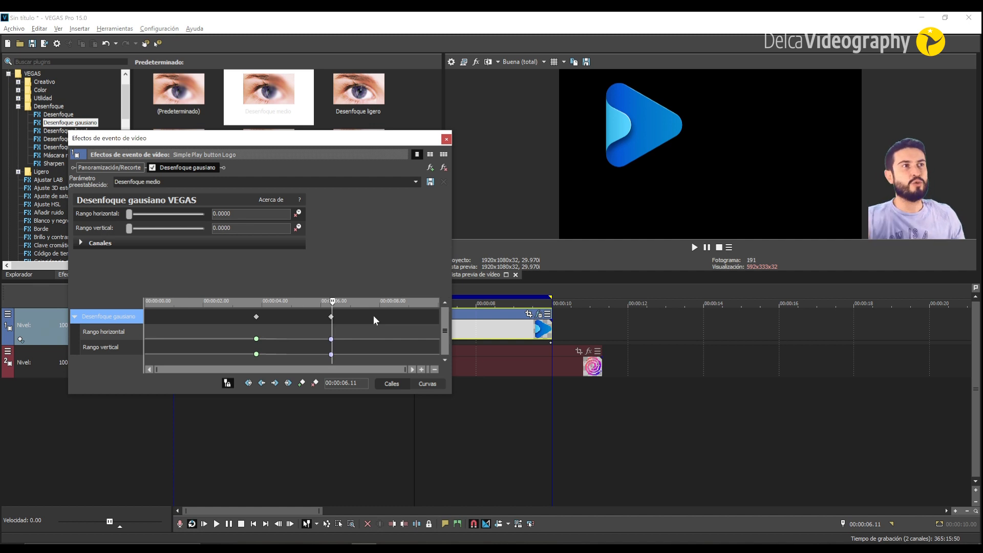
pyautogui.moveTo(331, 317); pyautogui.dragTo(321, 316)
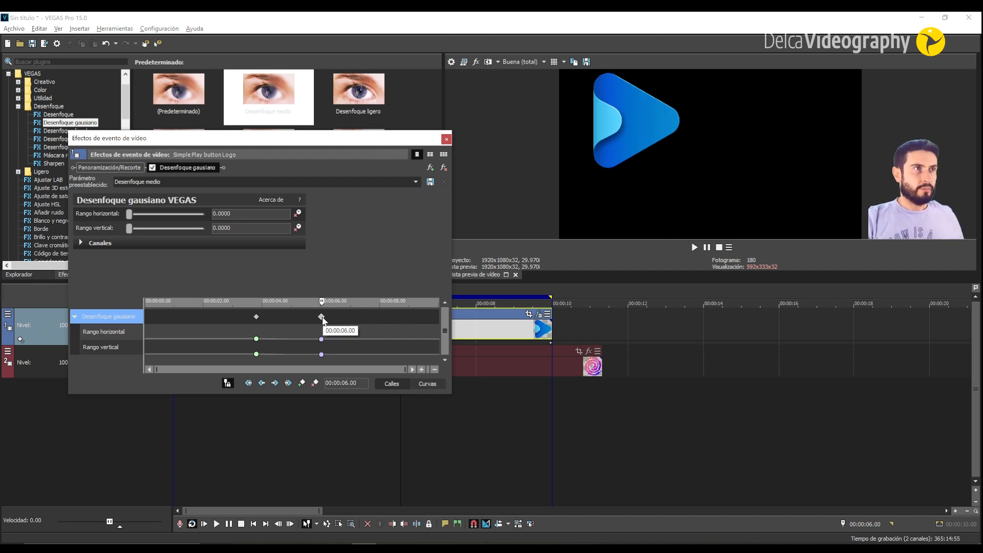
# Step: Copy the zero-blur keyframe at 00:00:06.00 and paste it at 00:00:08.07
pyautogui.rightClick(321, 316)
pyautogui.click(342, 345)
pyautogui.click(385, 318)
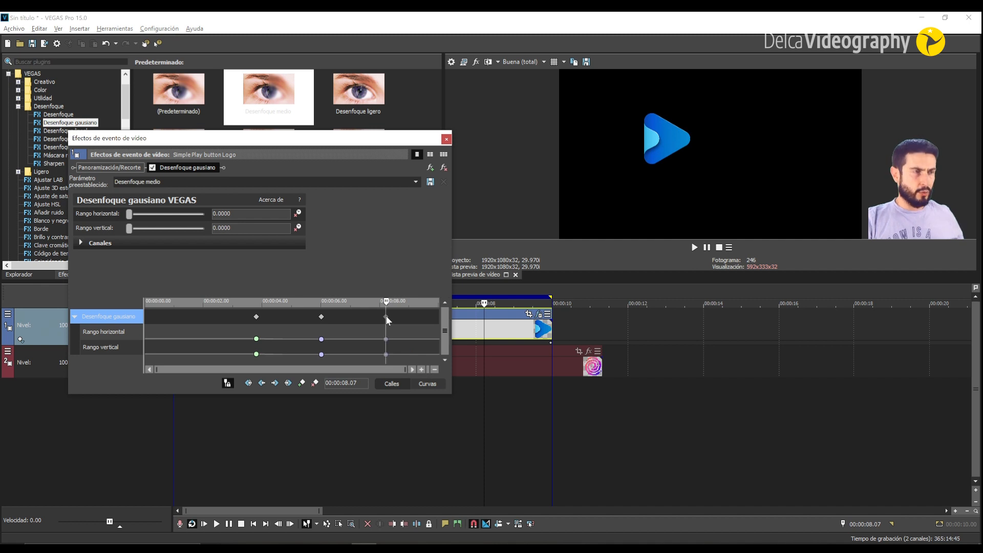
pyautogui.doubleClick(386, 318)
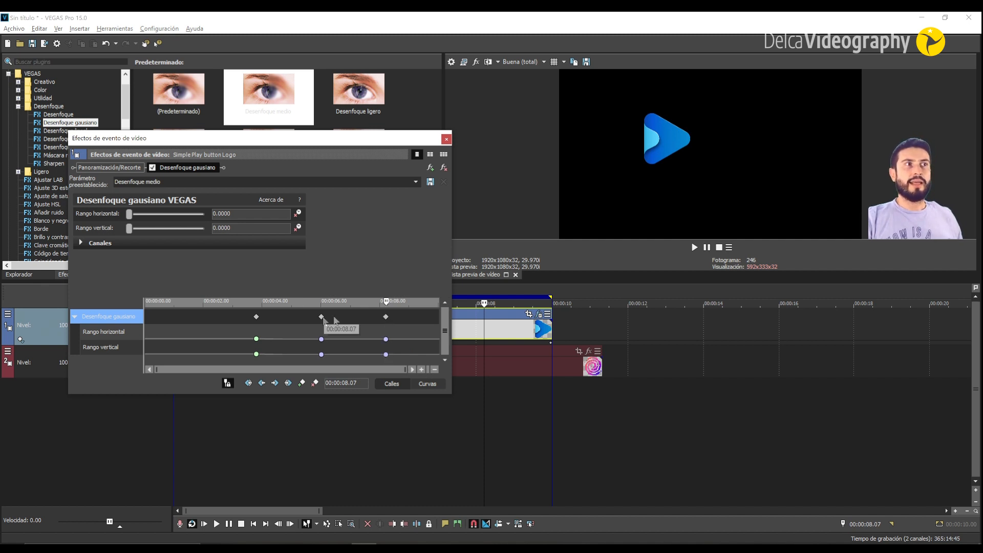
pyautogui.click(386, 317)
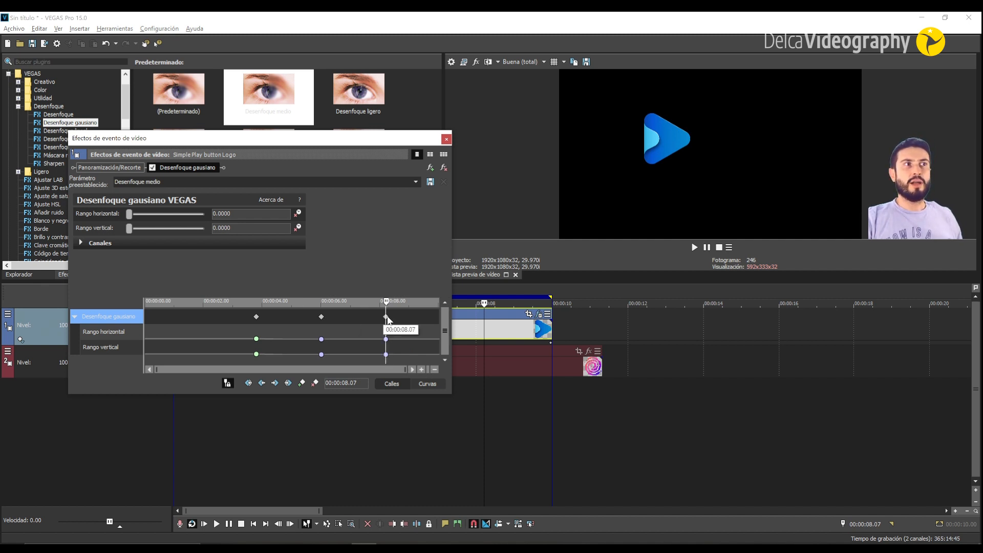
# Step: Paste a copy of the 00:00:03.24 blur keyframe at the clip's end and move the 00:00:08.07 keyframe to 00:00:08.28
pyautogui.click(256, 317)
pyautogui.rightClick(256, 317)
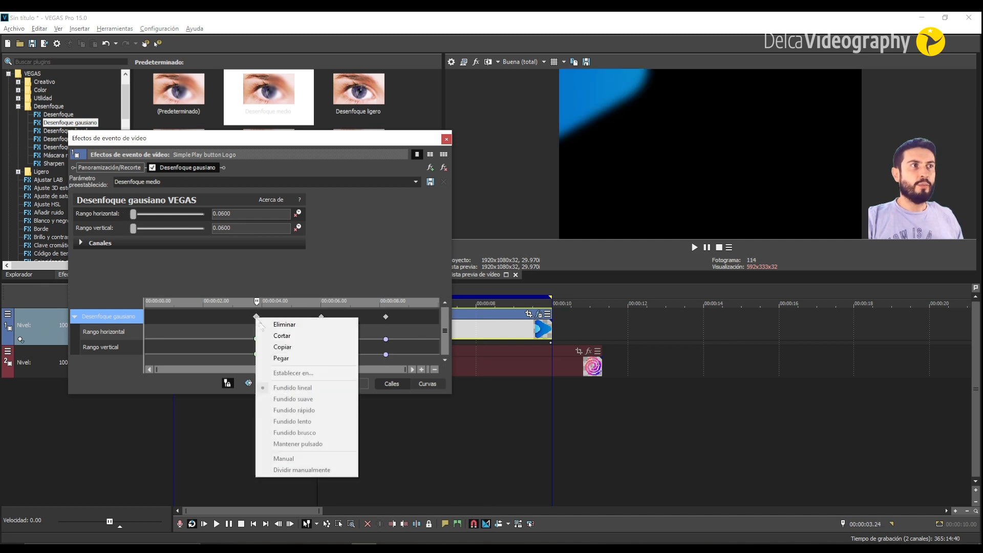
pyautogui.click(285, 351)
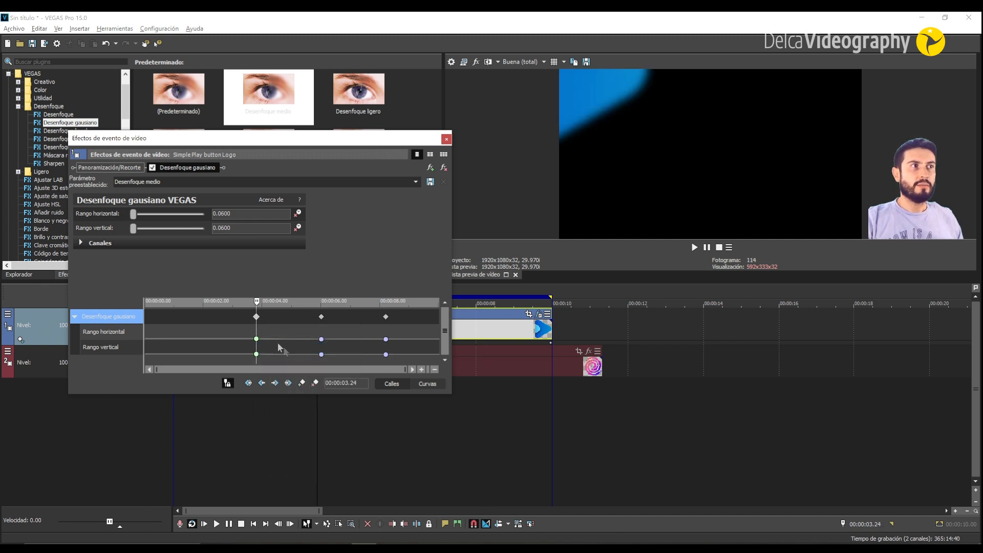
pyautogui.click(430, 317)
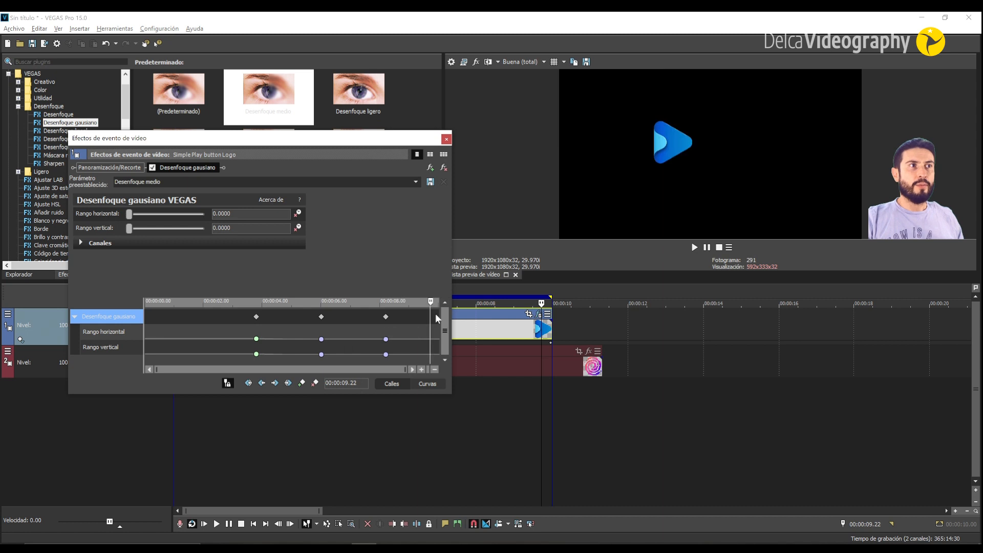
pyautogui.moveTo(428, 317); pyautogui.dragTo(408, 317)
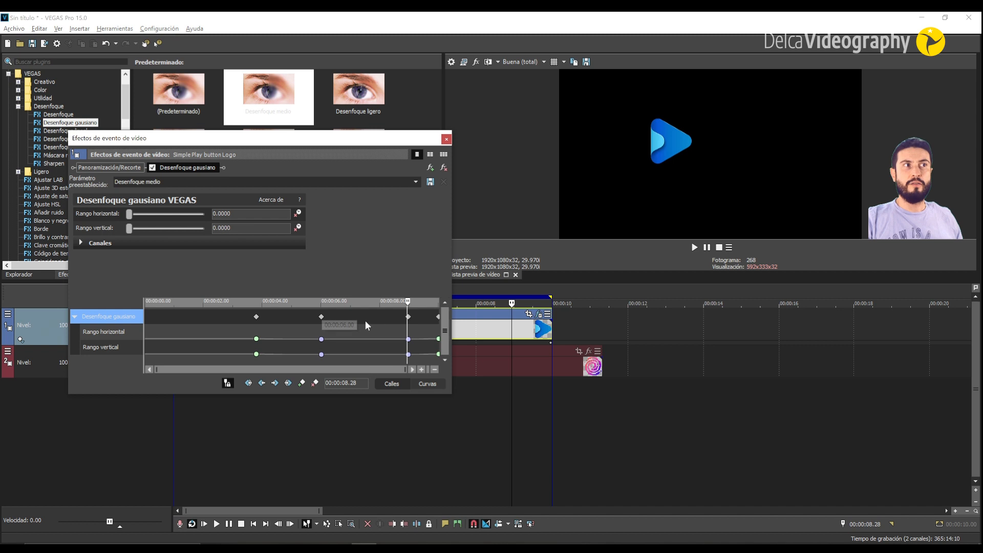
pyautogui.moveTo(407, 310); pyautogui.dragTo(439, 306)
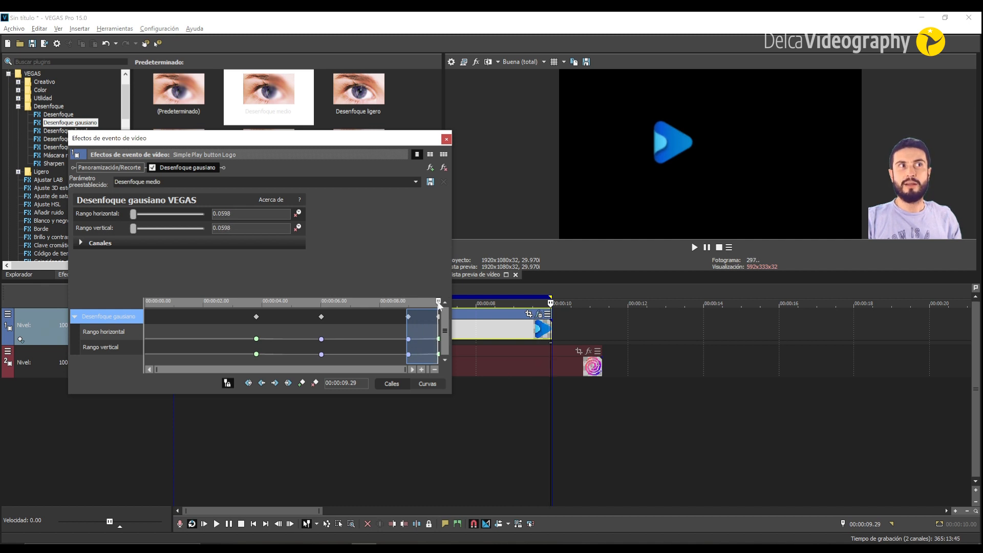
# Step: Close the event effects window and add a fade-out of about one second to the end of the Simple Play button Logo clip
pyautogui.click(445, 139)
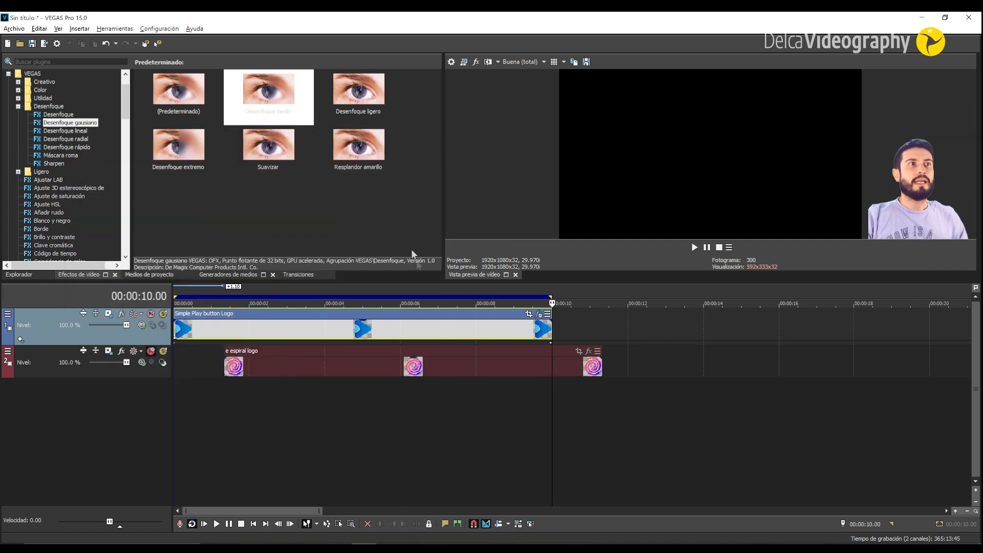
pyautogui.click(522, 330)
pyautogui.scroll(3, 550, 330)
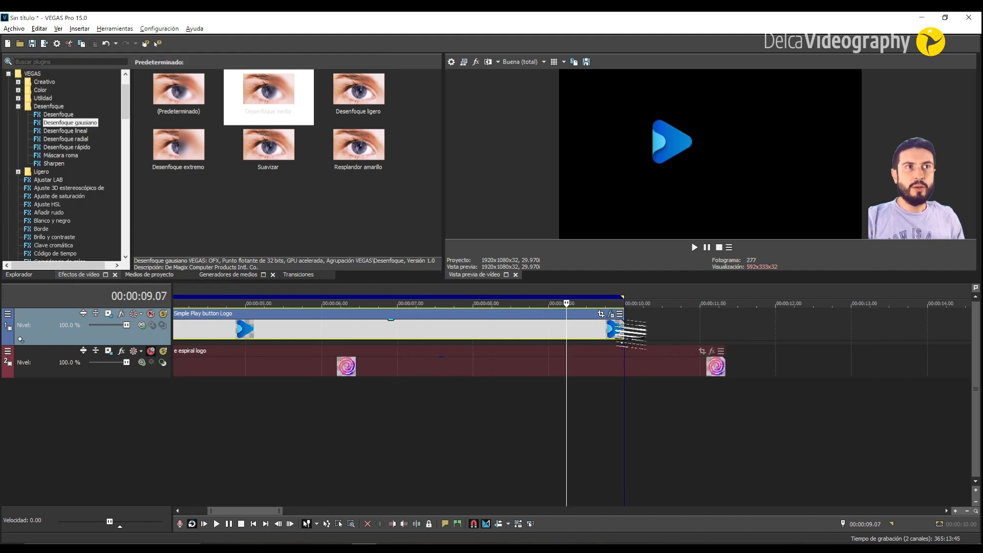
pyautogui.moveTo(610, 320)
pyautogui.mouseDown()
pyautogui.moveTo(552, 314)
pyautogui.moveTo(609, 314)
pyautogui.mouseUp()
pyautogui.scroll(-3, 548, 333)
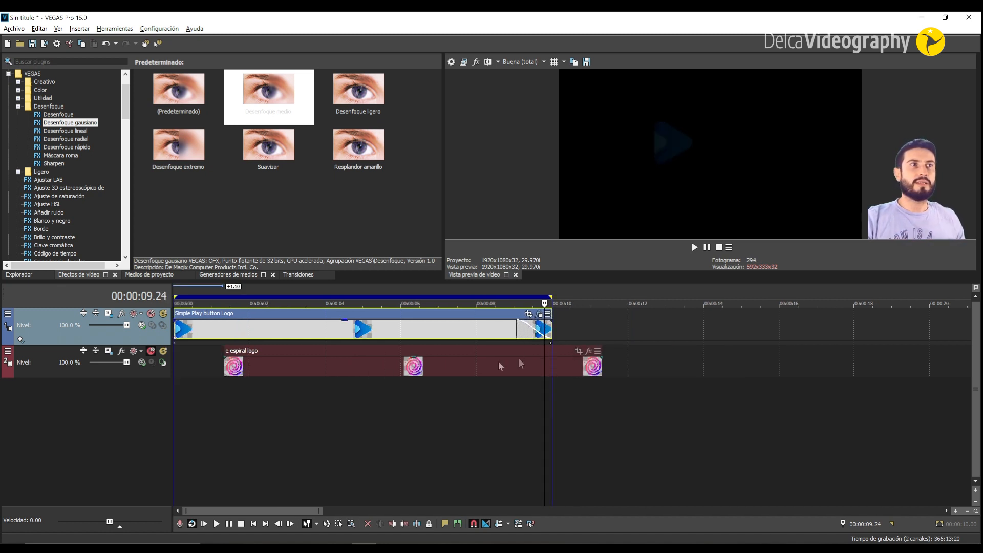
# Step: Copy the Simple Play button Logo clip and paste its event attributes onto the espiral logo clip
pyautogui.scroll(-3, 335, 363)
pyautogui.click(260, 338)
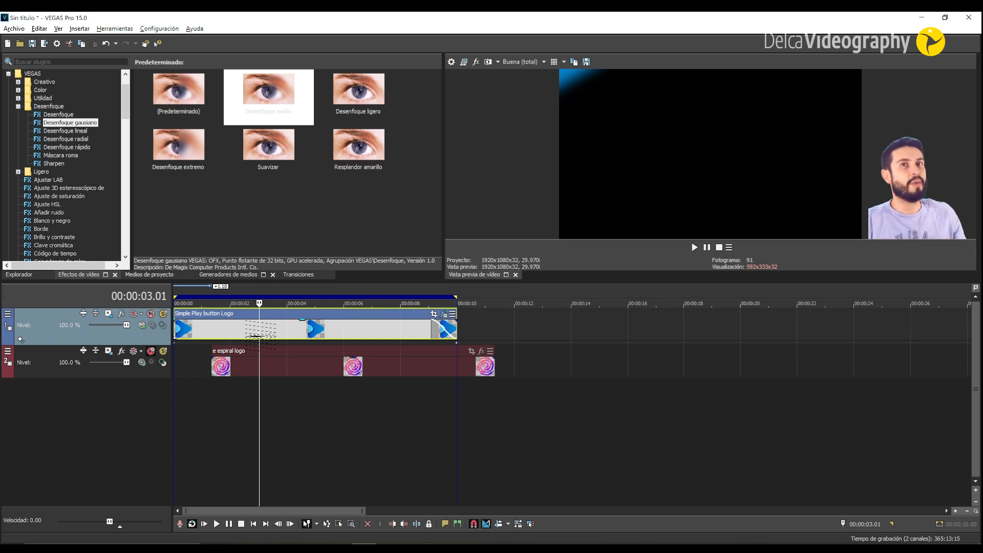
pyautogui.click(212, 330)
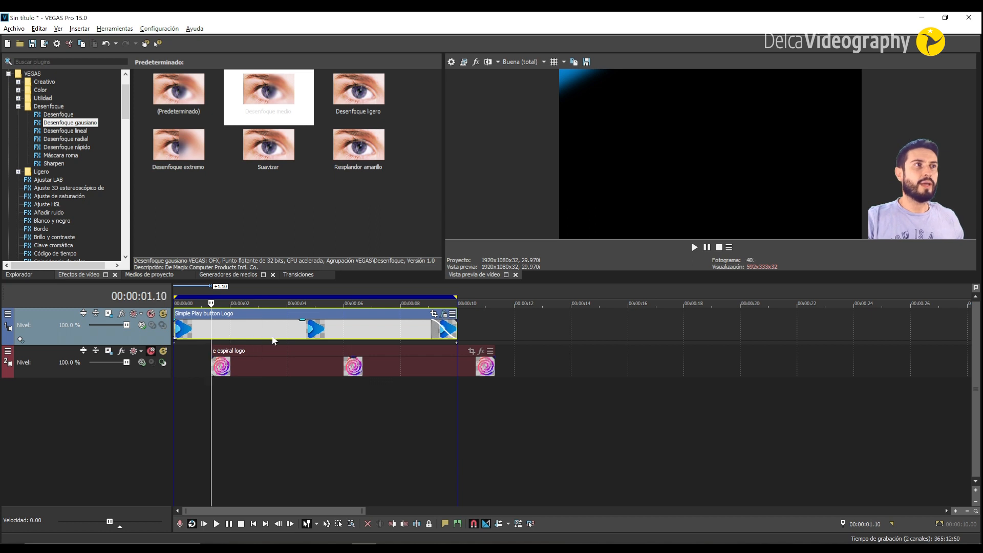
pyautogui.rightClick(276, 332)
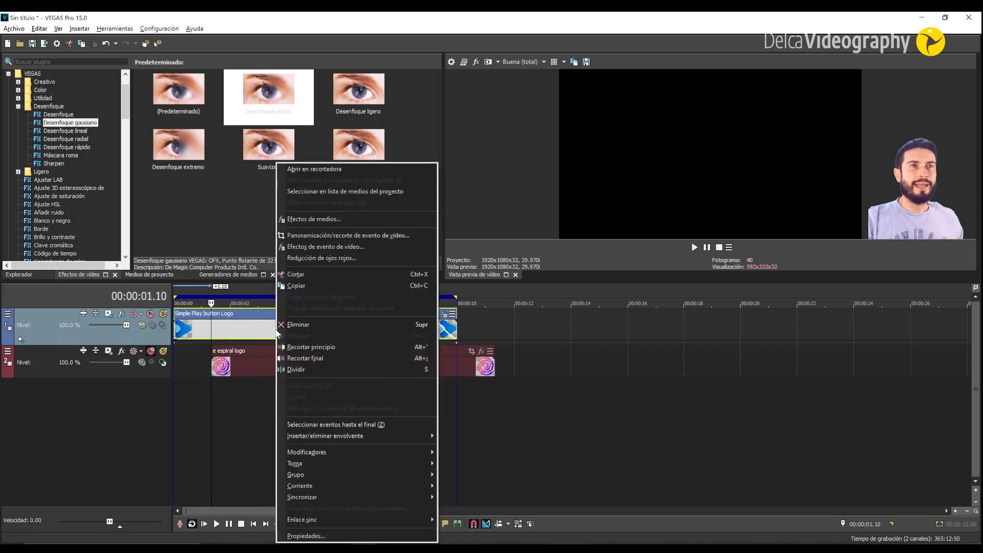
pyautogui.click(297, 286)
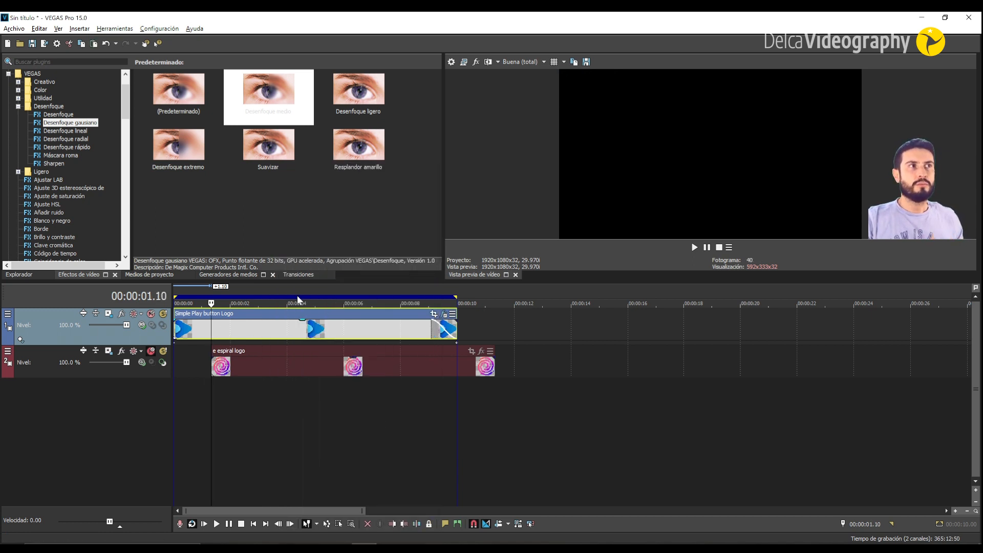
pyautogui.click(328, 371)
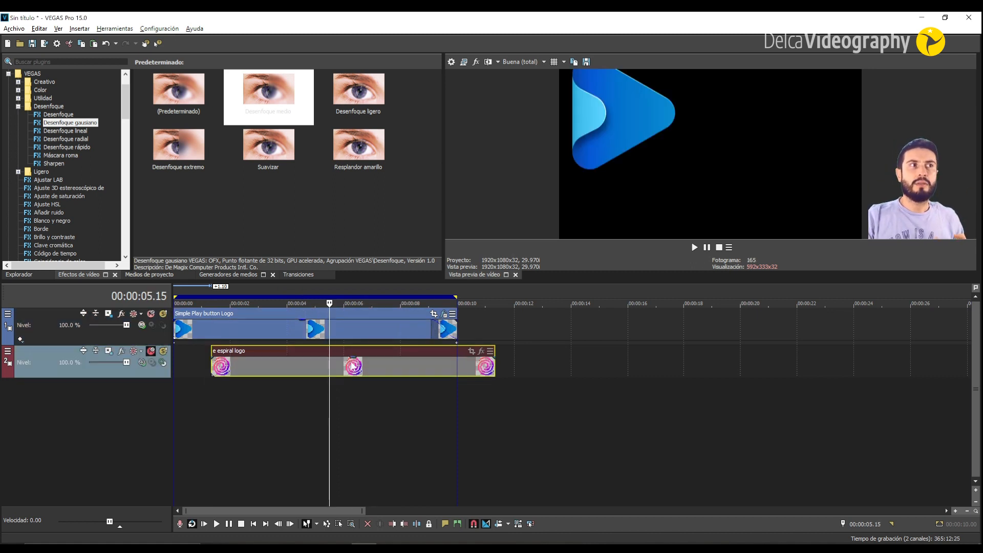
pyautogui.rightClick(353, 365)
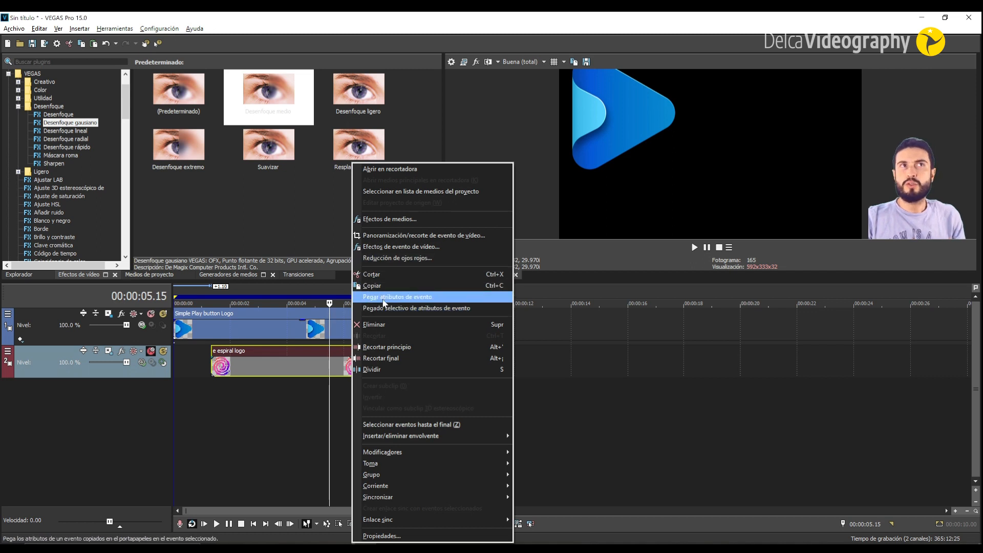
pyautogui.click(383, 297)
pyautogui.click(338, 368)
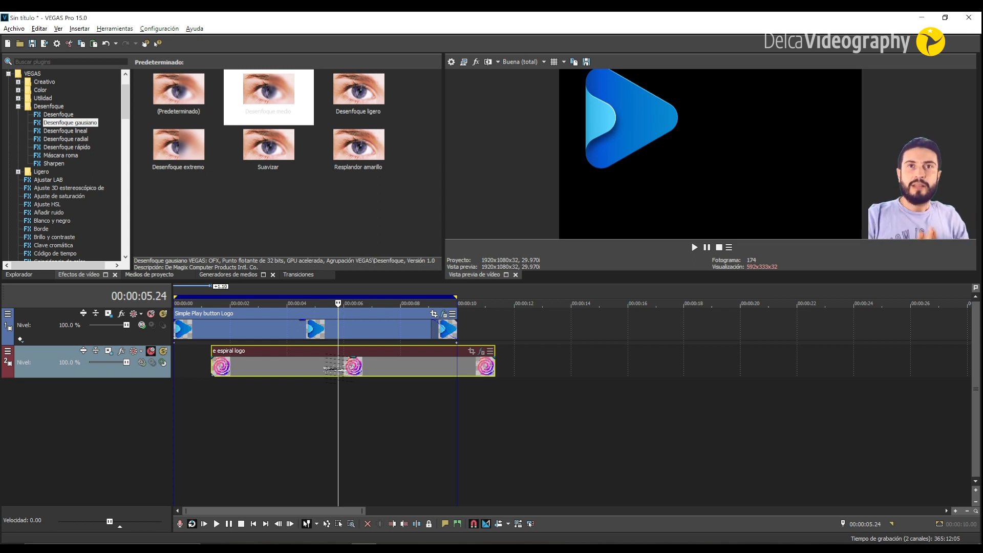
# Step: Mute the first track, unmute the espiral logo track and preview the pasted blur across the whole clip
pyautogui.click(151, 314)
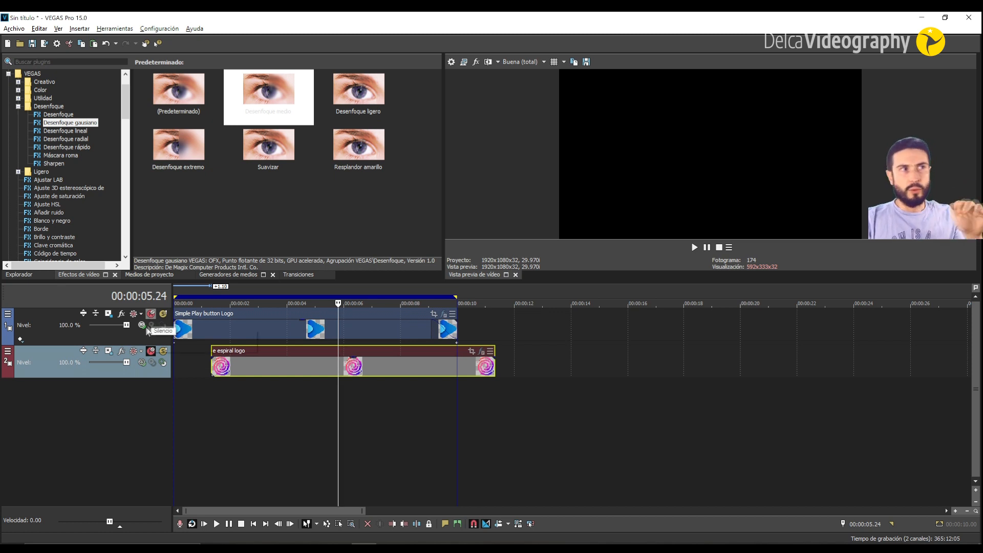
pyautogui.click(254, 365)
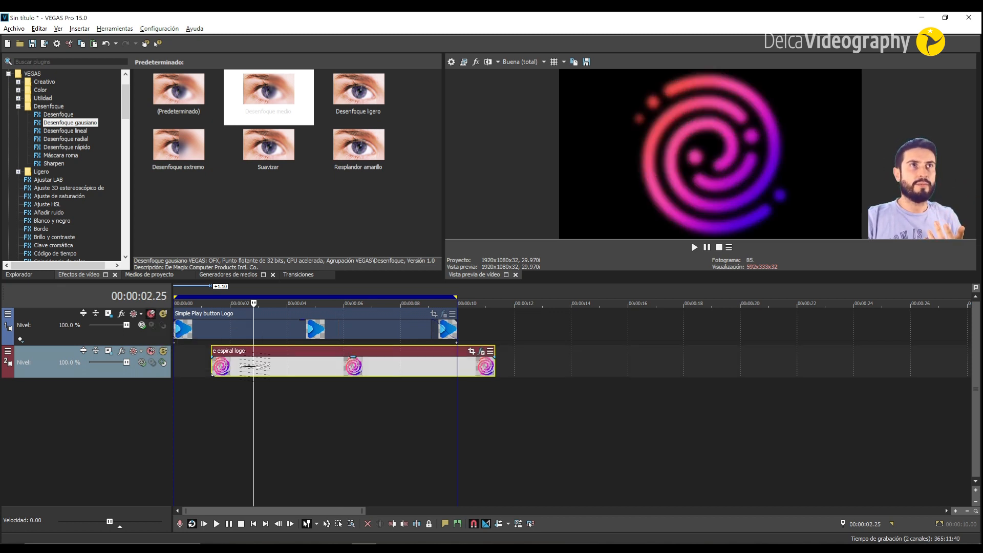
pyautogui.click(226, 374)
pyautogui.click(214, 373)
pyautogui.click(217, 374)
pyautogui.click(211, 374)
pyautogui.click(219, 376)
pyautogui.moveTo(220, 375); pyautogui.dragTo(489, 375)
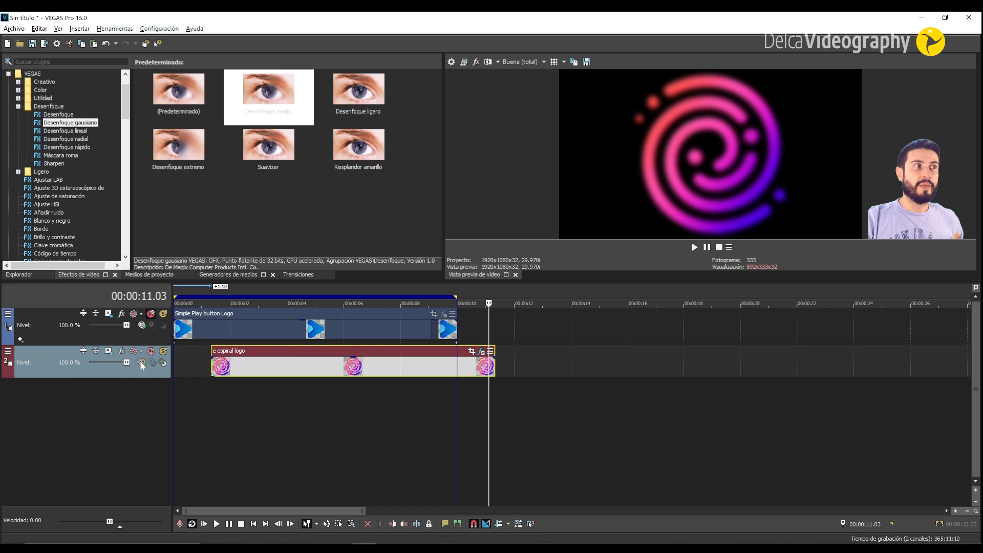
# Step: Set the compositing mode of the espiral logo track to Alfa de origen 3D
pyautogui.click(109, 352)
pyautogui.click(170, 189)
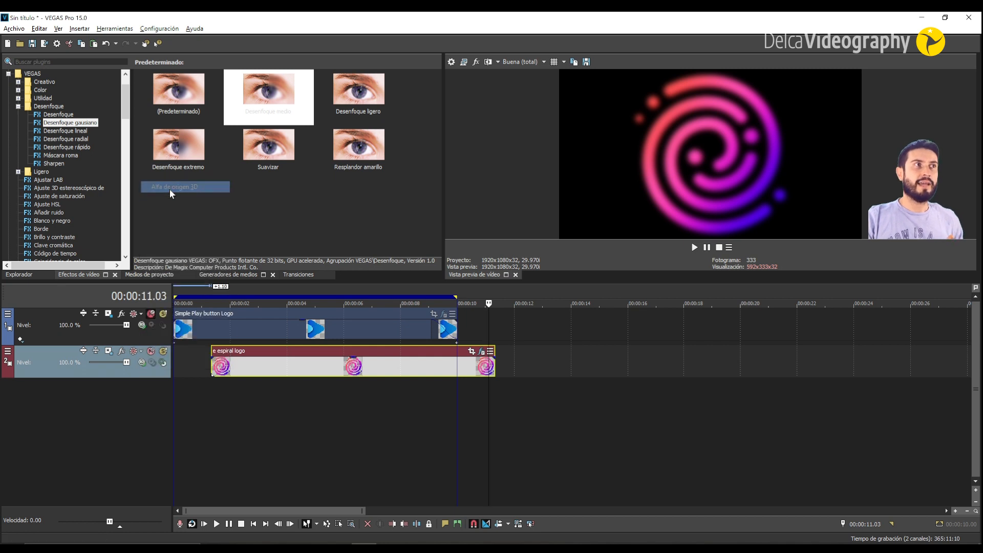
pyautogui.click(248, 370)
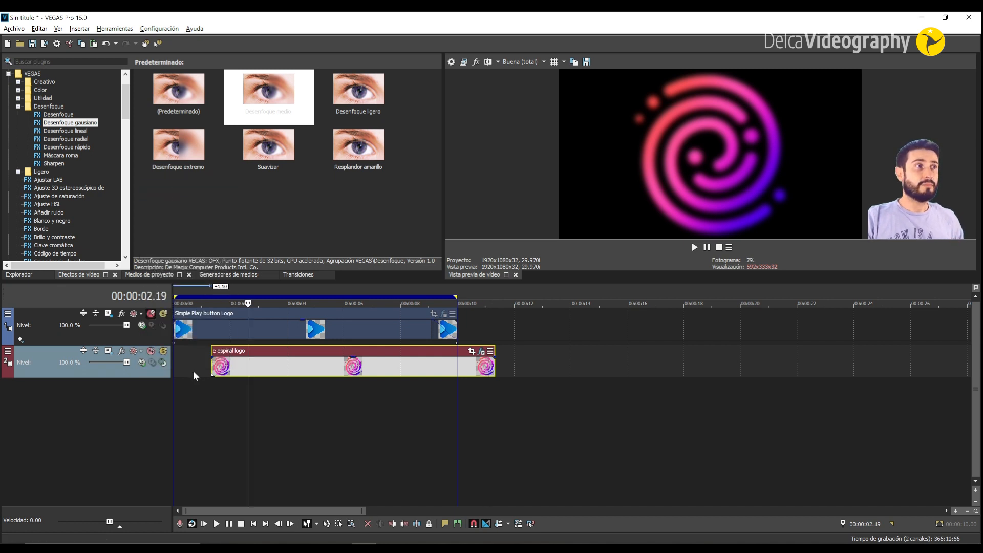
# Step: Move the espiral logo clip on its track so that it starts at 00:00:02.00
pyautogui.click(193, 371)
pyautogui.scroll(3, 238, 374)
pyautogui.click(247, 354)
pyautogui.click(324, 315)
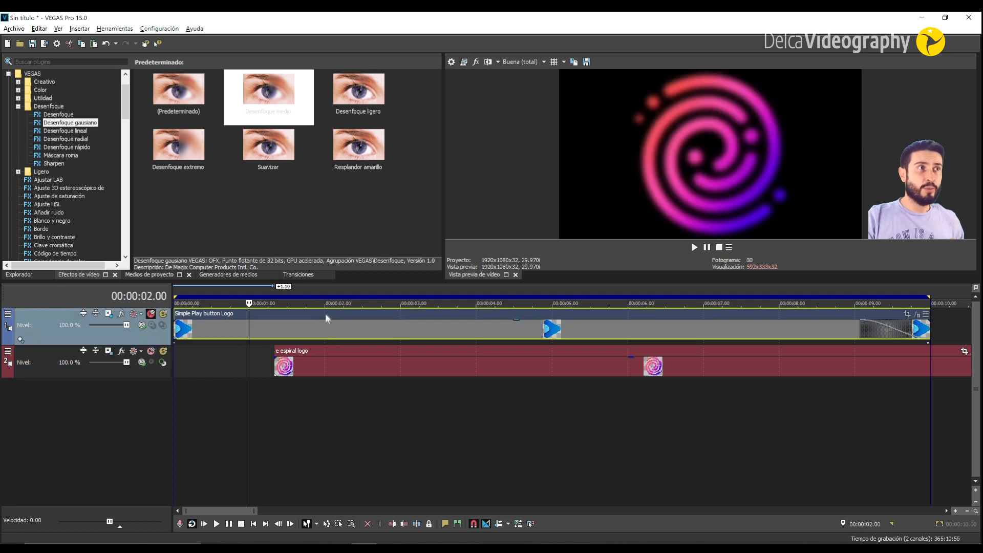
pyautogui.click(334, 363)
pyautogui.moveTo(335, 363); pyautogui.dragTo(352, 364)
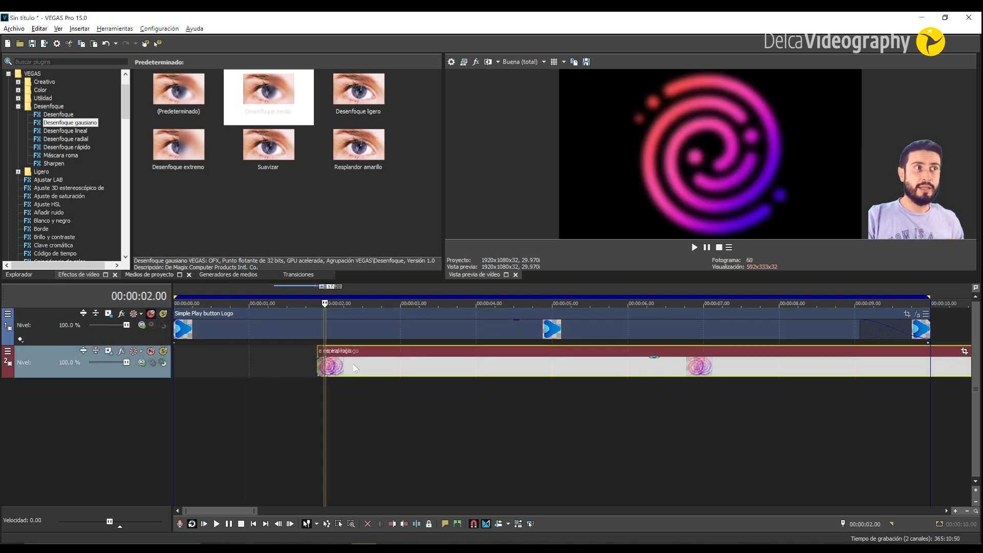
pyautogui.scroll(-2, 346, 363)
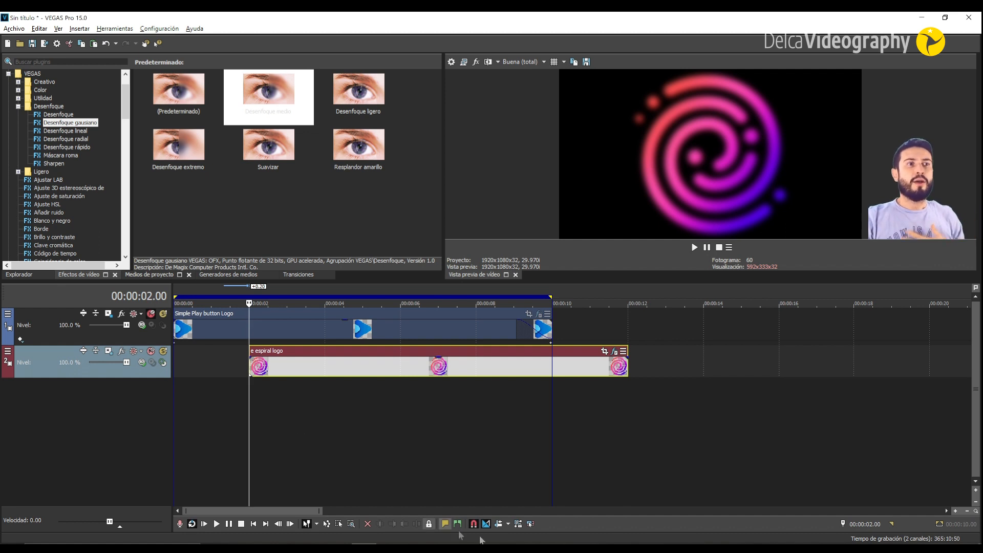
# Step: Check the logo order diagram Oden de salida.png, return to VEGAS Pro and open the espiral logo track's motion settings above the timeline
pyautogui.click(539, 547)
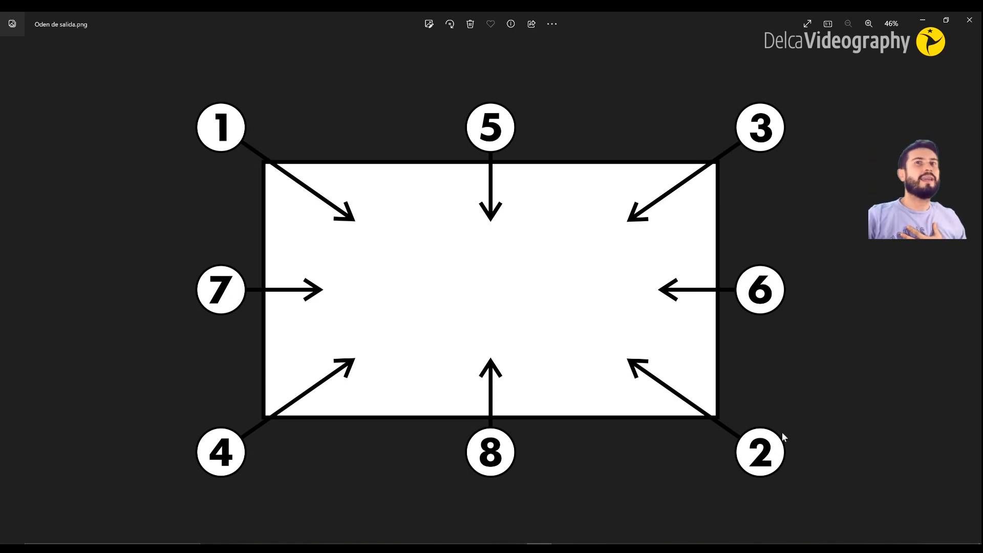
pyautogui.click(364, 547)
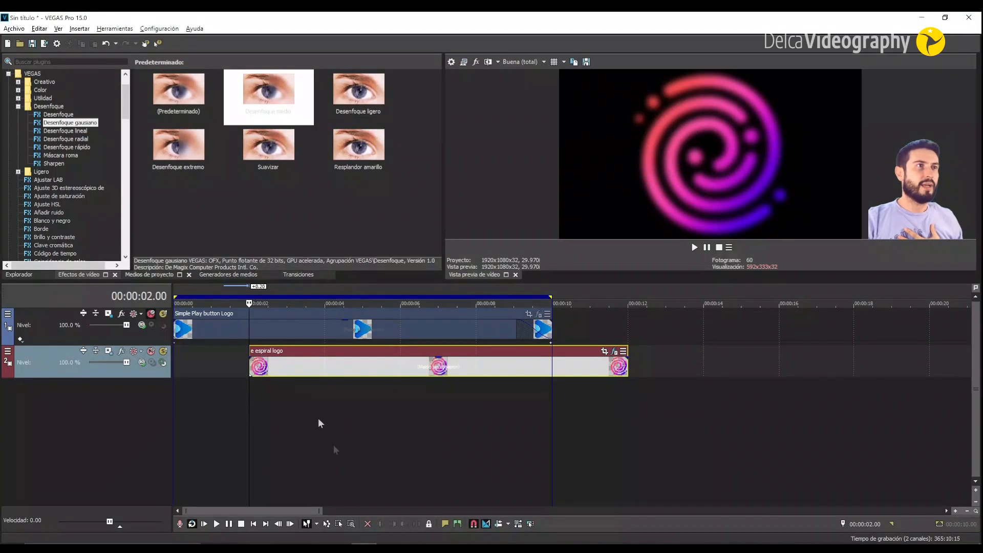
pyautogui.click(108, 351)
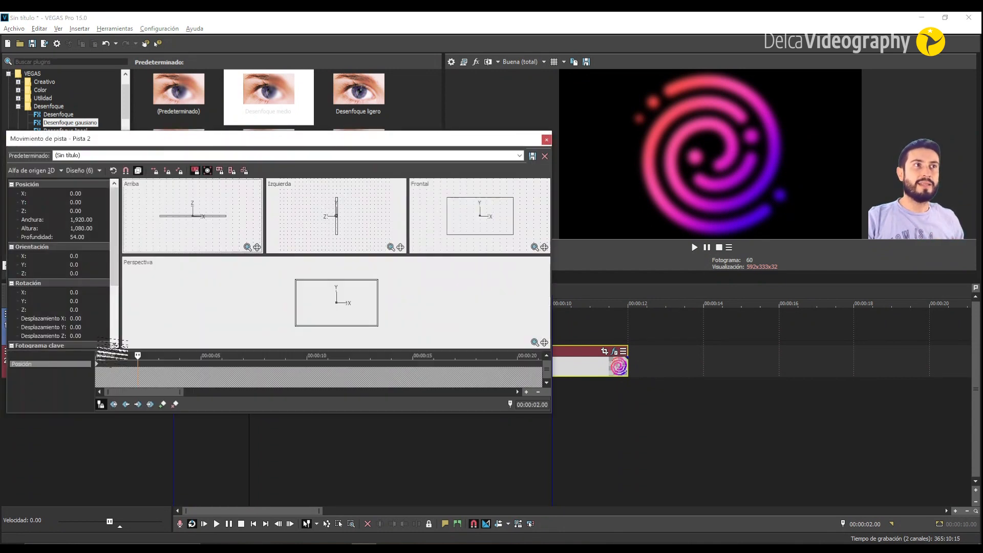
pyautogui.moveTo(315, 146); pyautogui.dragTo(320, 51)
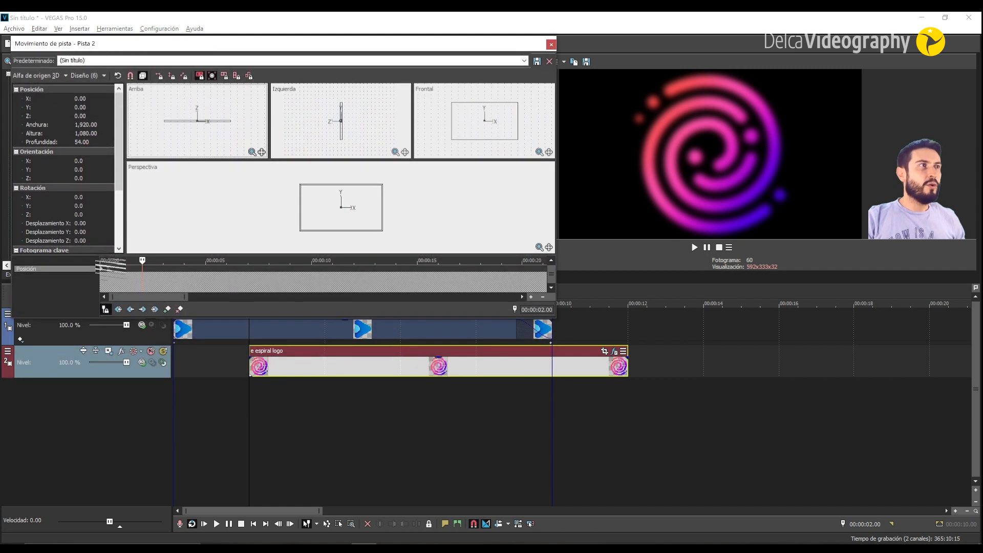
# Step: Move the initial track motion keyframe of the espiral logo track to 00:00:02.00
pyautogui.moveTo(101, 269); pyautogui.dragTo(142, 269)
pyautogui.click(142, 270)
pyautogui.scroll(5, 142, 270)
pyautogui.moveTo(320, 269); pyautogui.dragTo(327, 270)
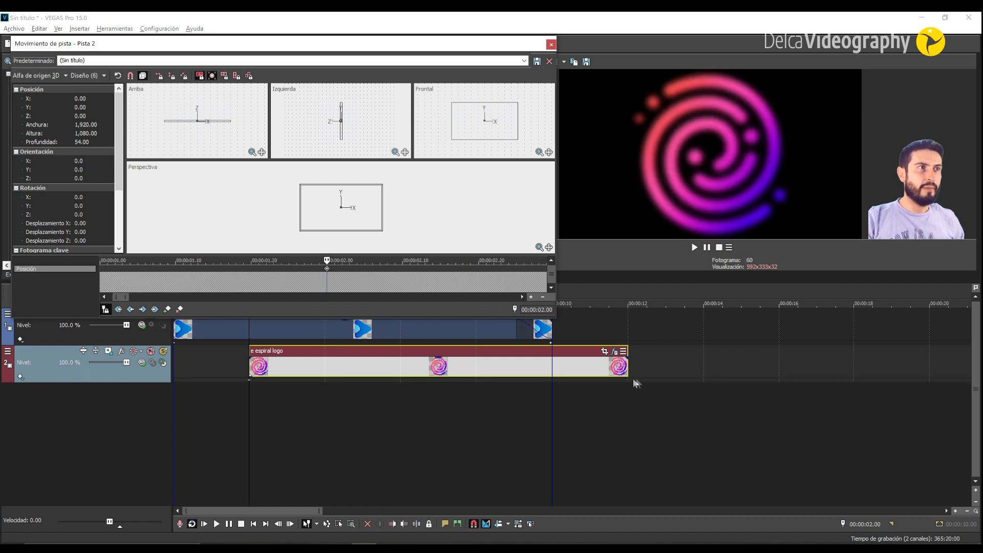
# Step: Add a track motion keyframe at the end of the espiral logo clip, at 00:00:12.00
pyautogui.click(625, 366)
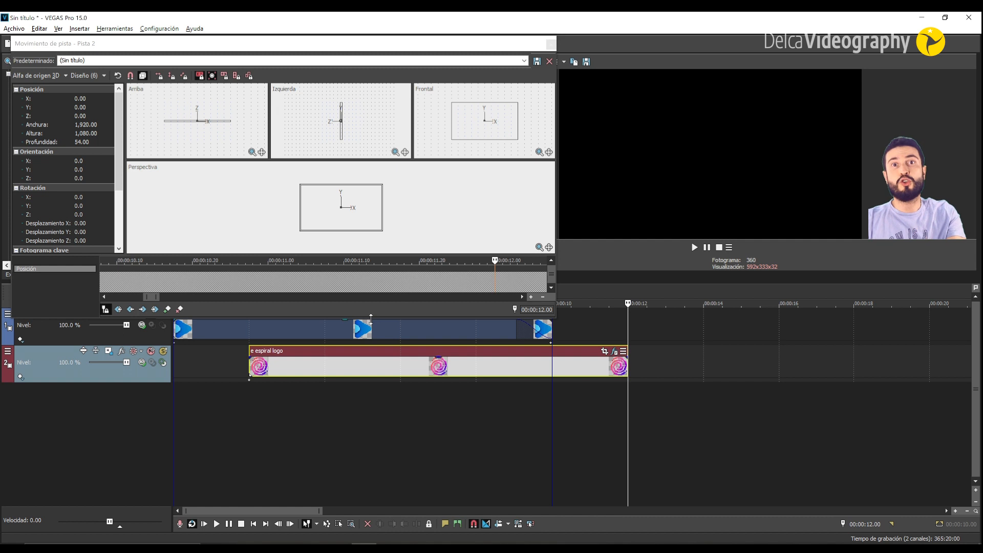
pyautogui.click(167, 309)
pyautogui.scroll(-8, 376, 295)
pyautogui.scroll(-6, 262, 292)
# Step: Change the interpolation of the 00:00:02.00 track motion keyframe to Rápido
pyautogui.click(119, 268)
pyautogui.rightClick(118, 269)
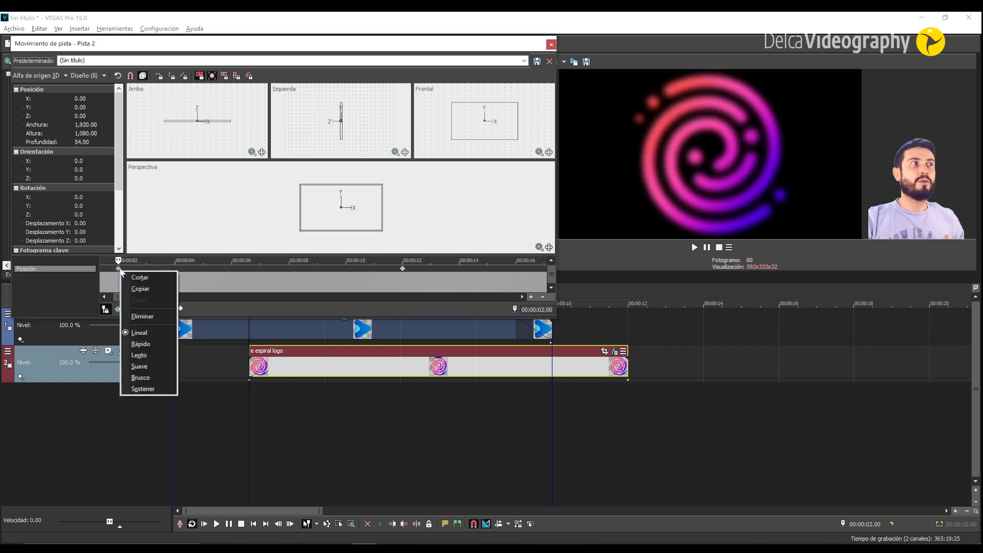
pyautogui.click(142, 345)
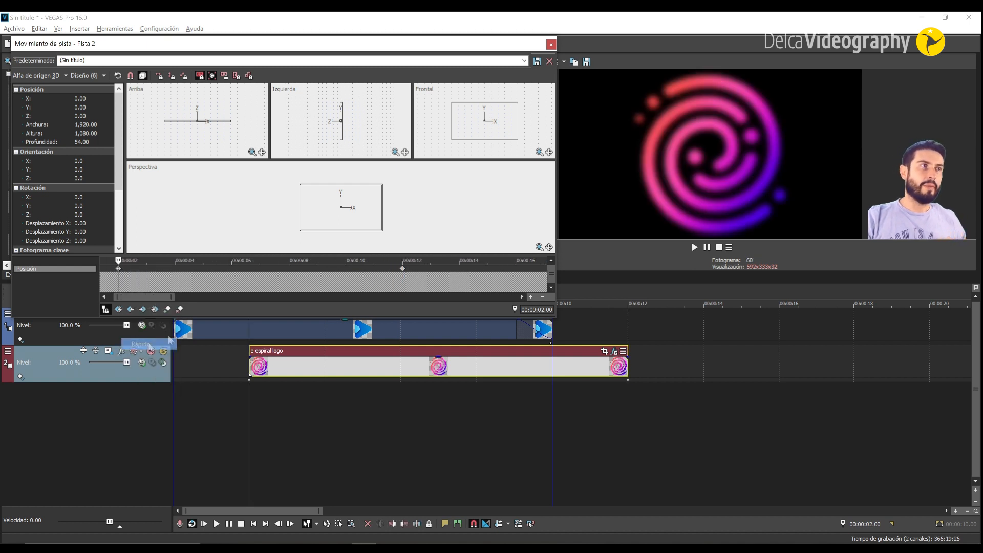
pyautogui.click(402, 269)
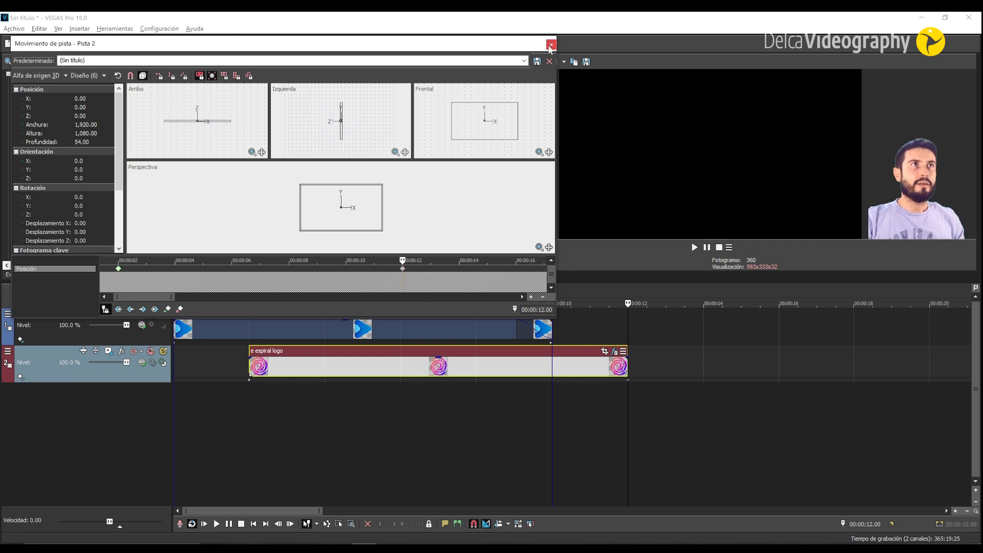
# Step: At the 00:00:02.00 keyframe, enlarge the logo to about 3,232 × 1,818 and move it off frame to about X 1,490, Y -516, Z -896
pyautogui.click(121, 271)
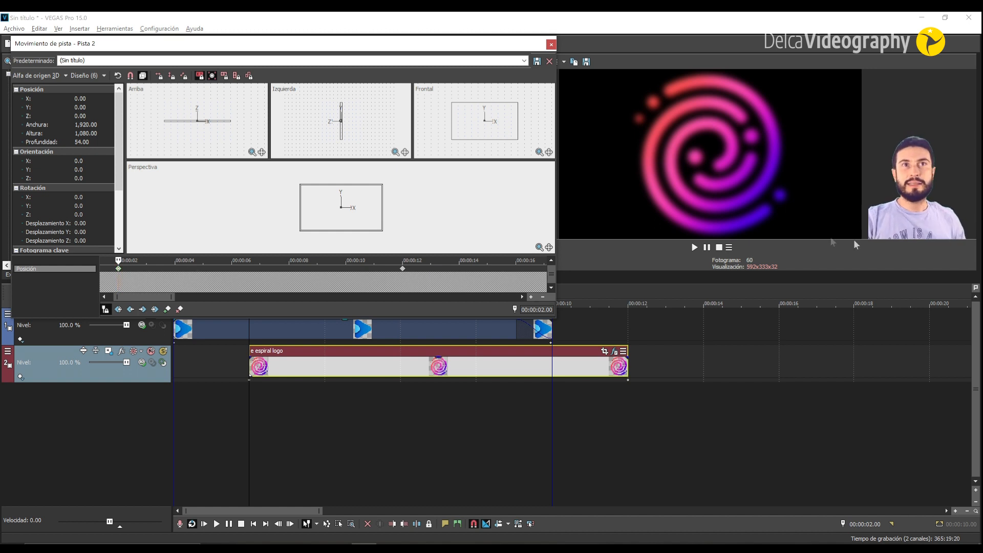
pyautogui.moveTo(322, 216); pyautogui.dragTo(370, 237)
pyautogui.moveTo(426, 206); pyautogui.dragTo(452, 194)
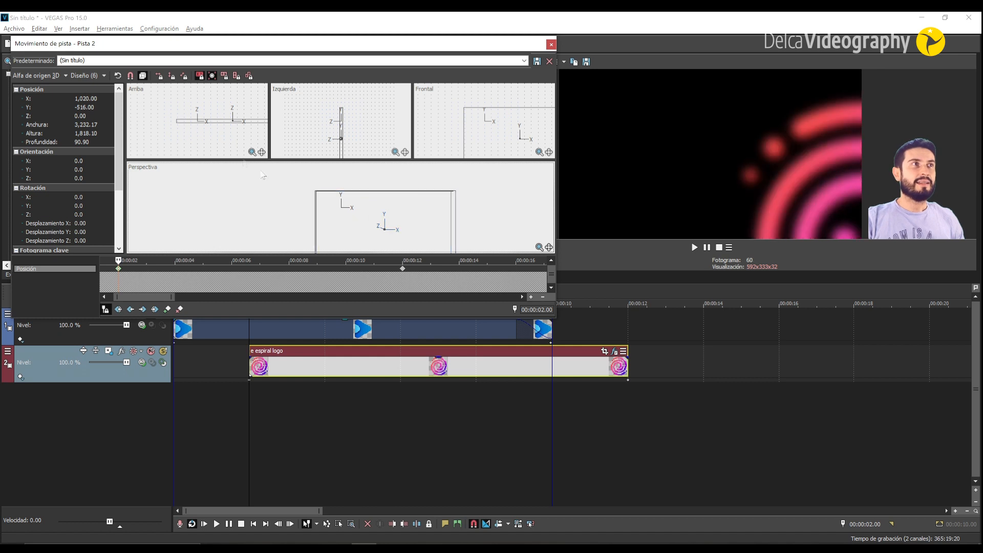
pyautogui.moveTo(224, 126); pyautogui.dragTo(239, 156)
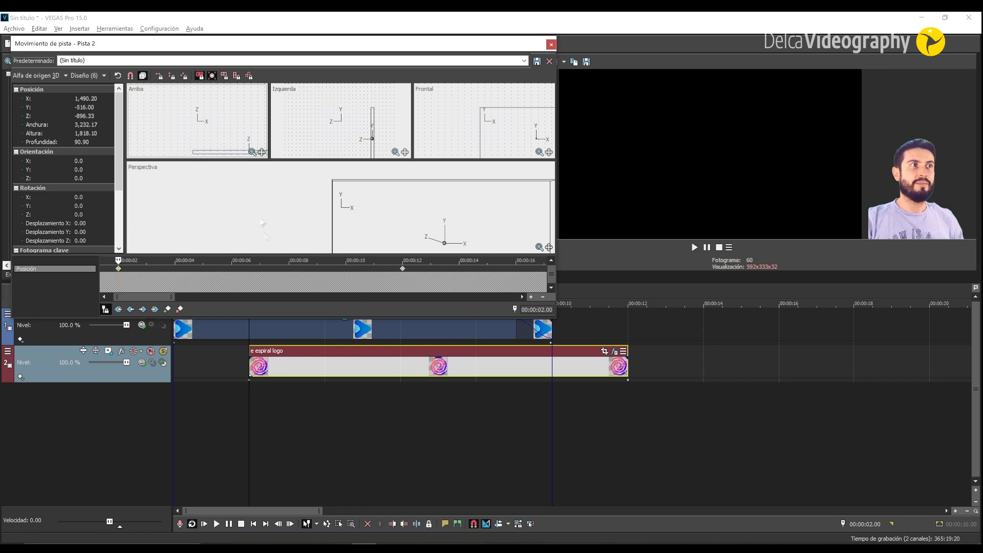
# Step: Preview the track motion and move its end keyframe one frame earlier, to 00:00:11.29
pyautogui.moveTo(118, 261); pyautogui.dragTo(311, 261)
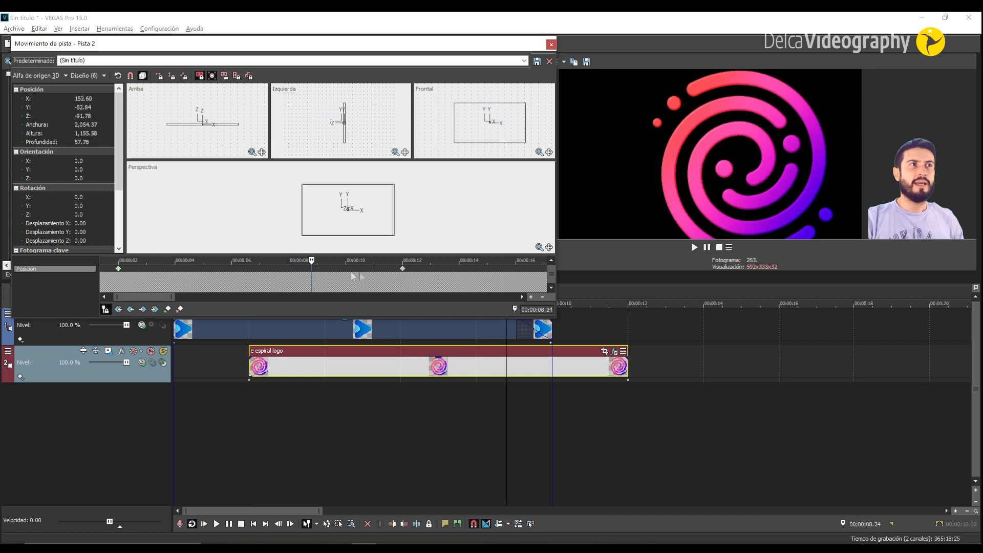
pyautogui.click(403, 268)
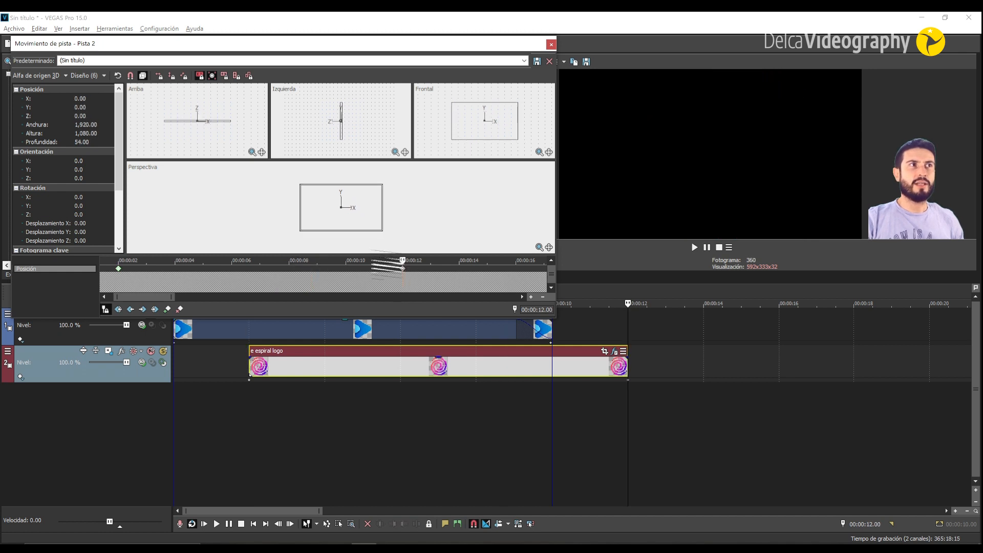
pyautogui.scroll(3, 402, 276)
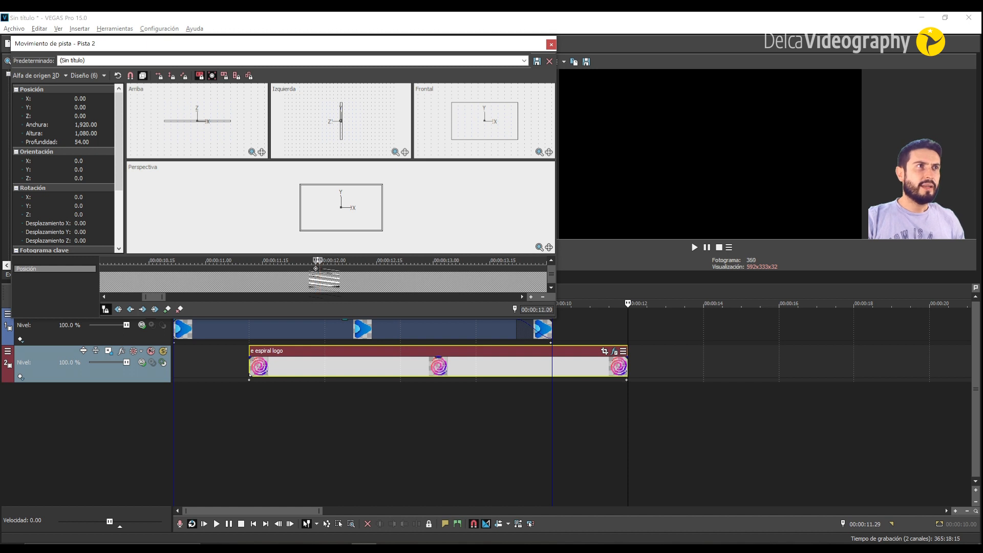
pyautogui.click(316, 279)
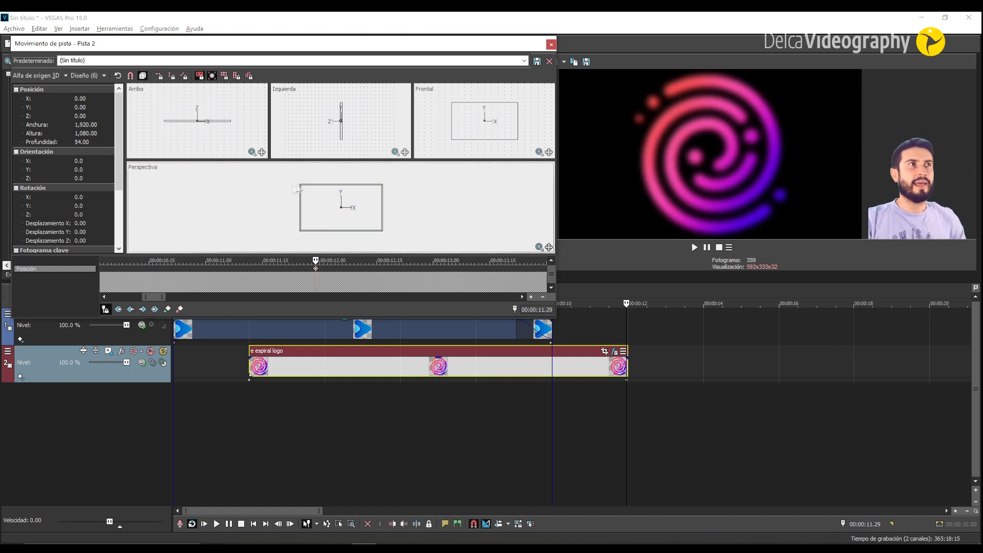
# Step: Shrink the logo at the end keyframe to about 745 × 419, position it at X 288, Y -144, and move the keyframe to 00:00:12.00
pyautogui.moveTo(302, 189); pyautogui.dragTo(350, 219)
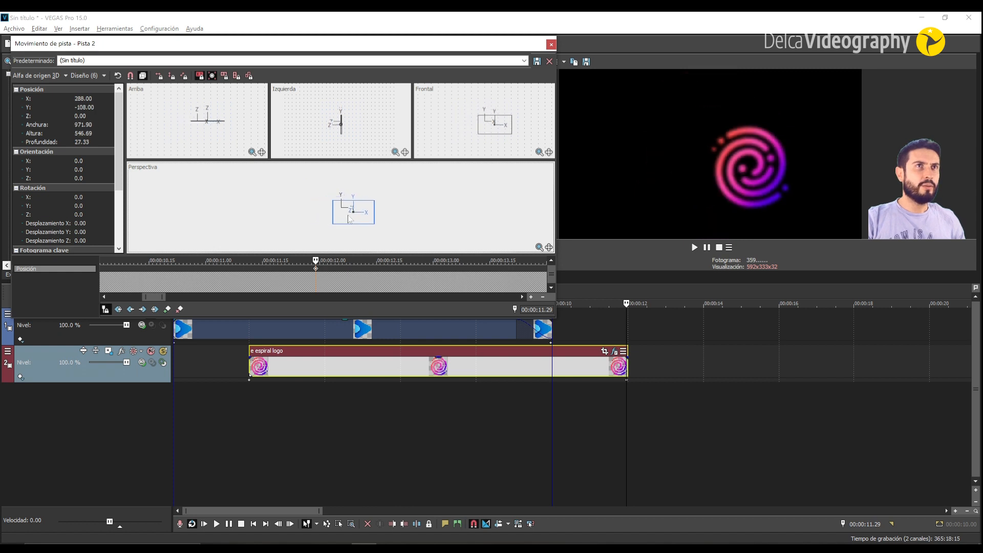
pyautogui.moveTo(374, 203); pyautogui.dragTo(371, 205)
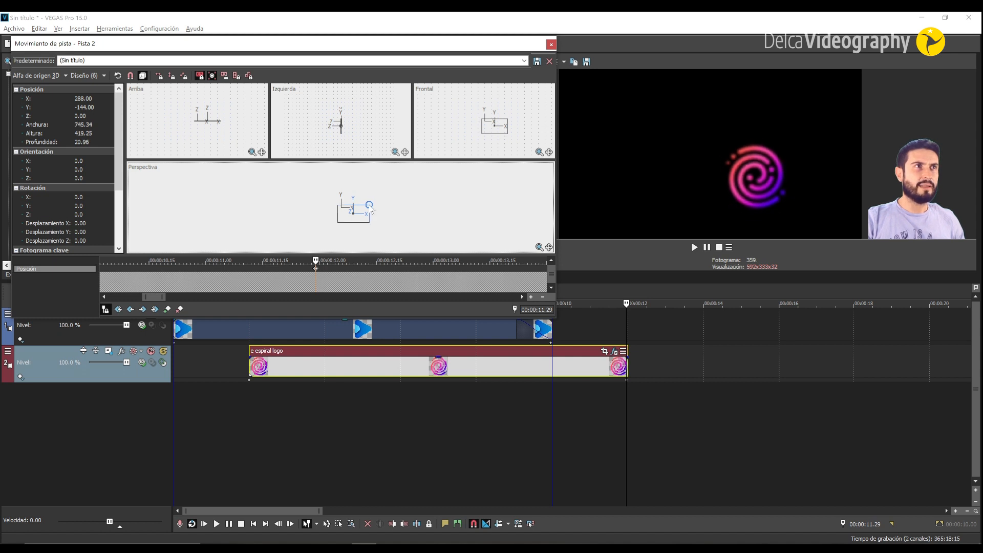
pyautogui.scroll(3, 316, 266)
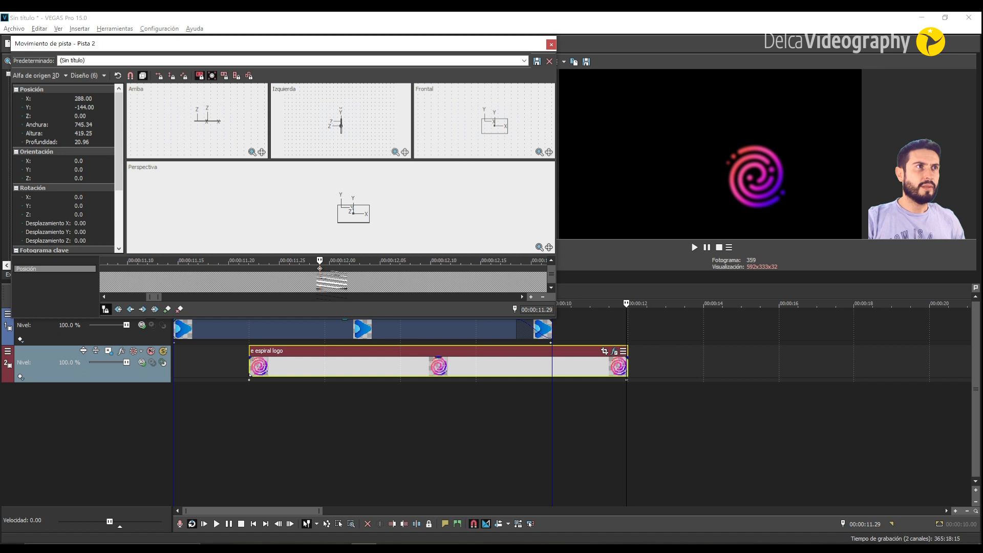
pyautogui.click(329, 268)
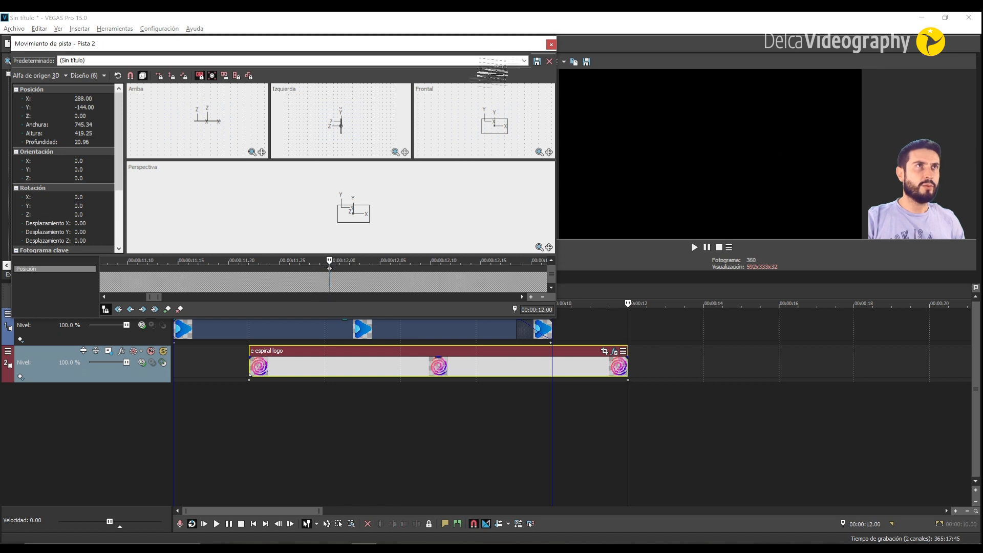
# Step: Close the track motion window and add a fade-out to the espiral logo clip from 00:00:11.00 to 00:00:12.00
pyautogui.click(551, 45)
pyautogui.scroll(5, 545, 360)
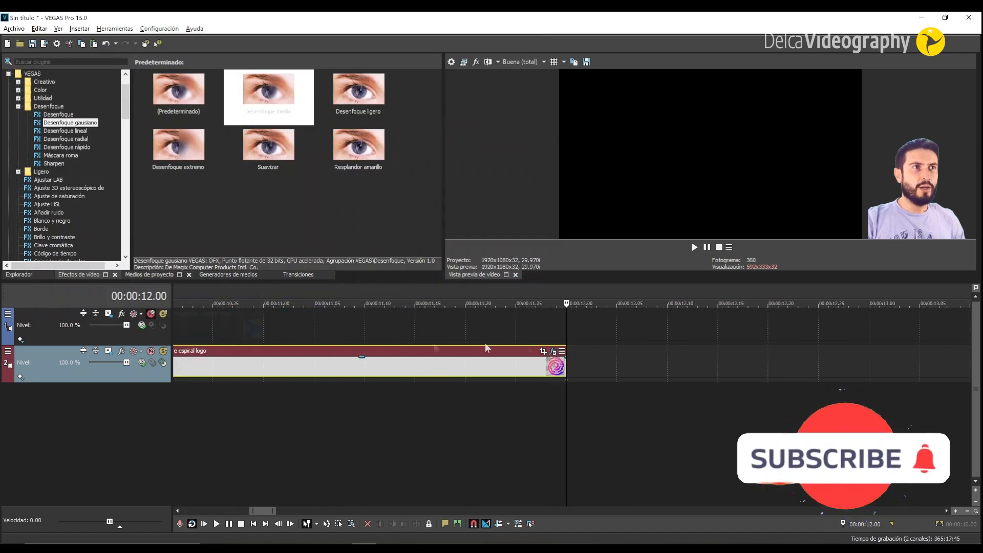
pyautogui.scroll(-3, 257, 344)
pyautogui.click(308, 333)
pyautogui.scroll(4, 343, 340)
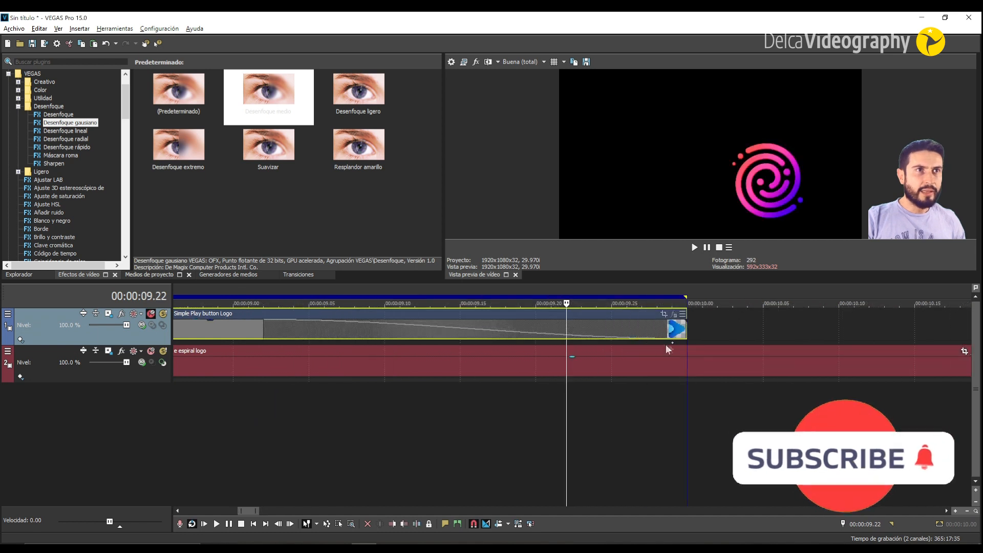
pyautogui.scroll(-4, 663, 339)
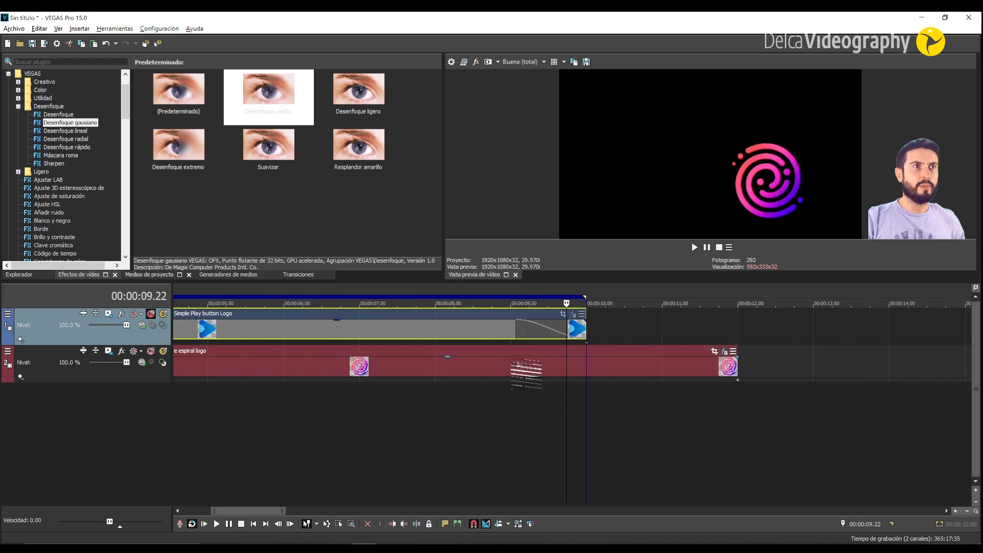
pyautogui.click(737, 370)
pyautogui.moveTo(735, 358); pyautogui.dragTo(662, 362)
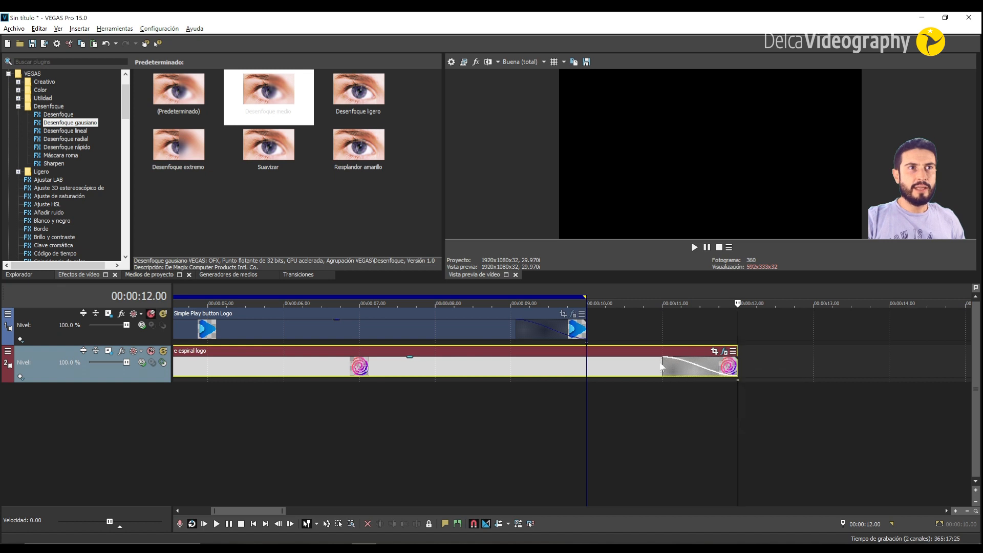
# Step: Scrub through the espiral logo's fade-out and extend the loop region to the clip's end at 00:00:12.00
pyautogui.click(650, 331)
pyautogui.moveTo(651, 329); pyautogui.dragTo(720, 333)
pyautogui.scroll(-3, 434, 384)
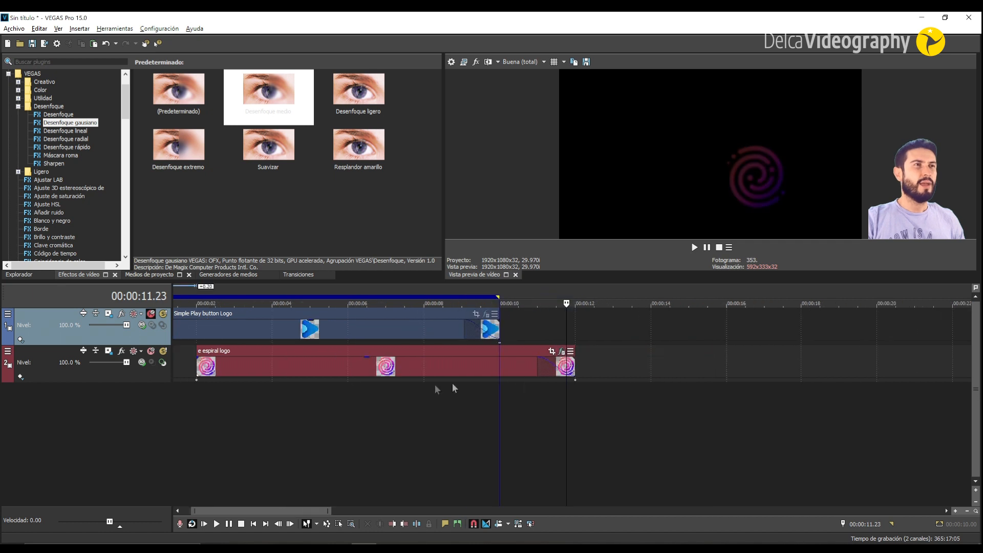
pyautogui.moveTo(310, 510); pyautogui.dragTo(302, 510)
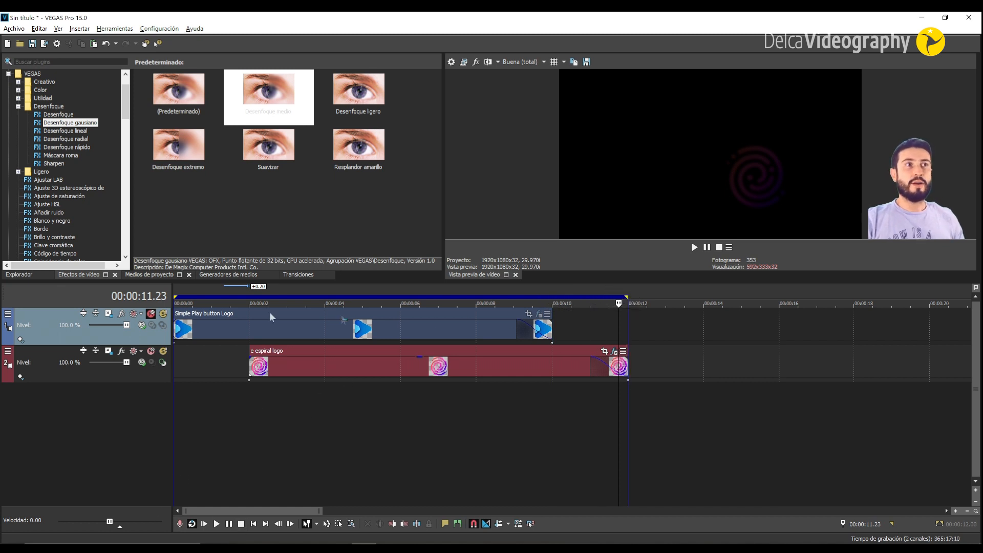
# Step: Unmute the Simple Play button Logo track and preview both logo animations together
pyautogui.click(151, 312)
pyautogui.click(205, 526)
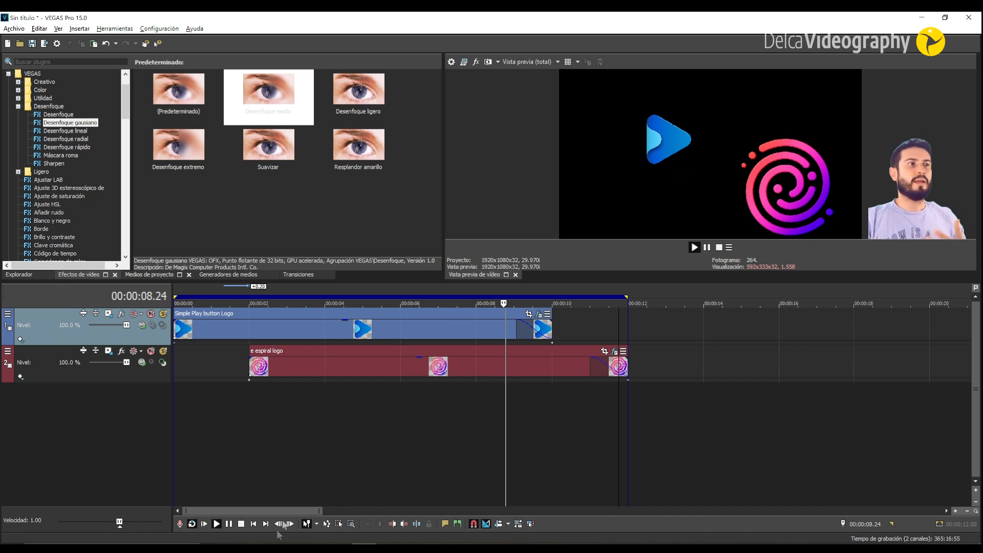
pyautogui.click(240, 525)
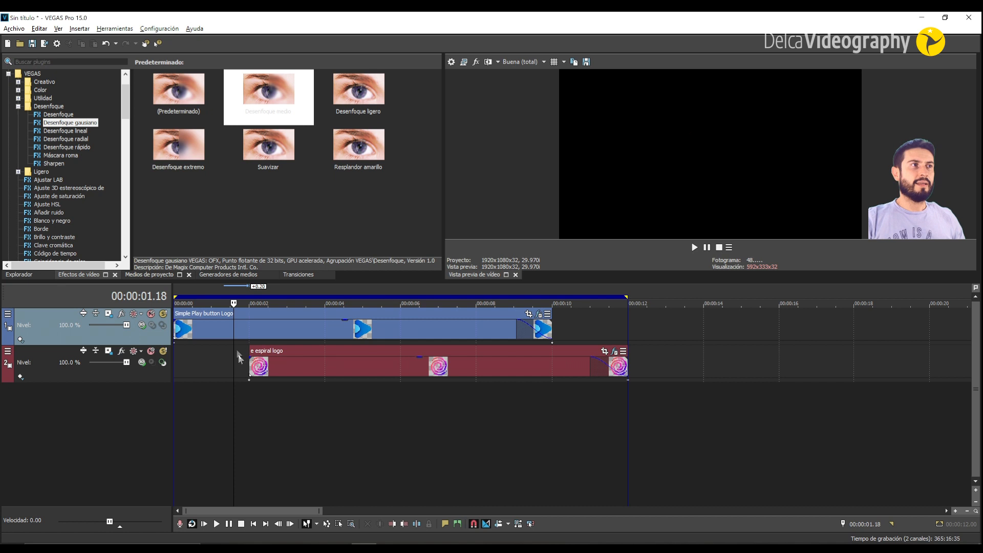
pyautogui.moveTo(208, 329); pyautogui.dragTo(625, 330)
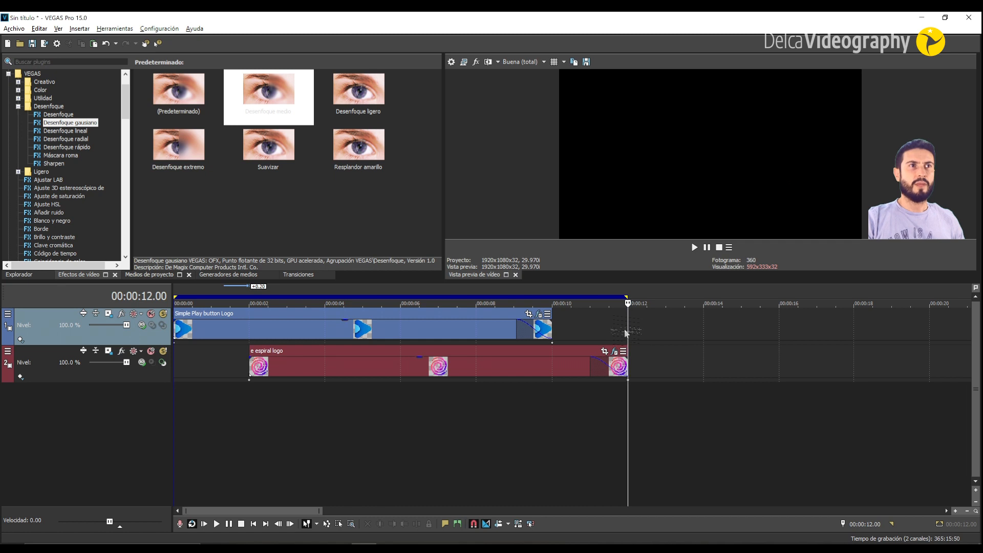
pyautogui.click(285, 415)
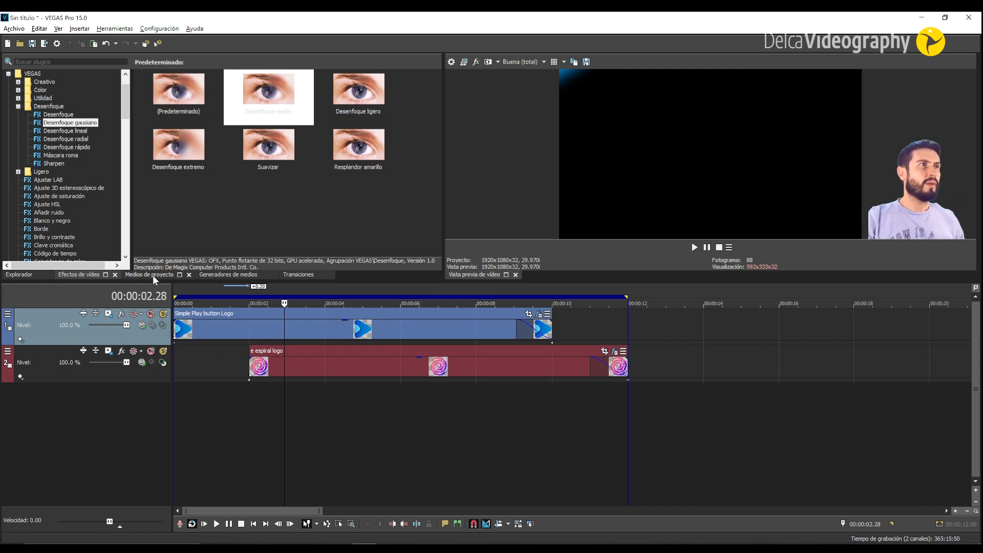
# Step: Add a white Color sólido generated clip on a new track below the logos and extend it to 00:00:12.00
pyautogui.click(225, 274)
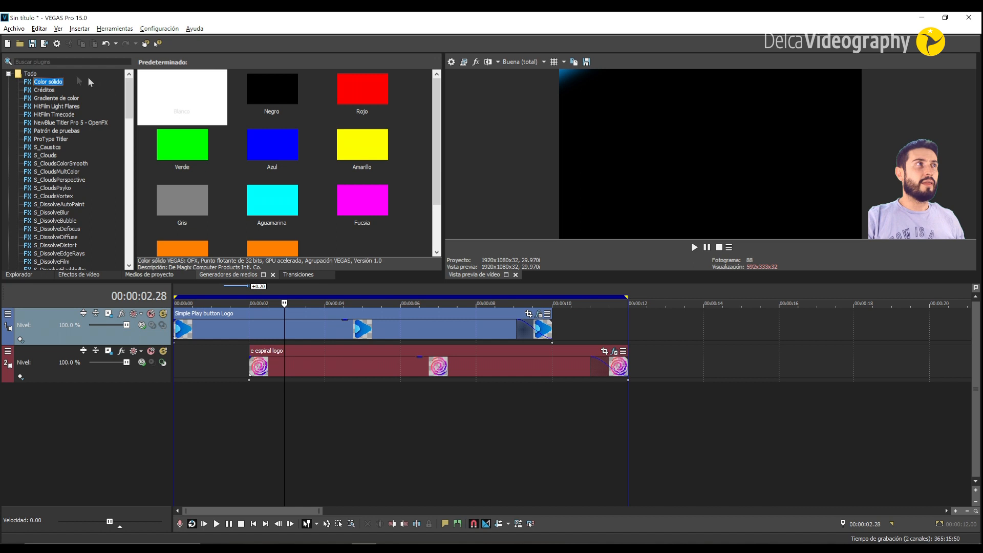
pyautogui.moveTo(194, 95); pyautogui.dragTo(545, 420)
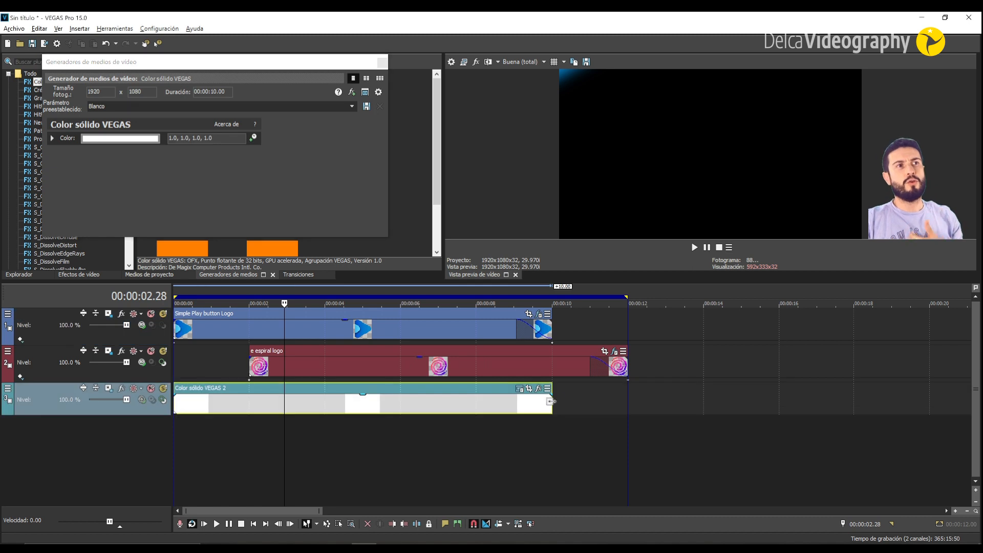
pyautogui.moveTo(553, 403); pyautogui.dragTo(622, 406)
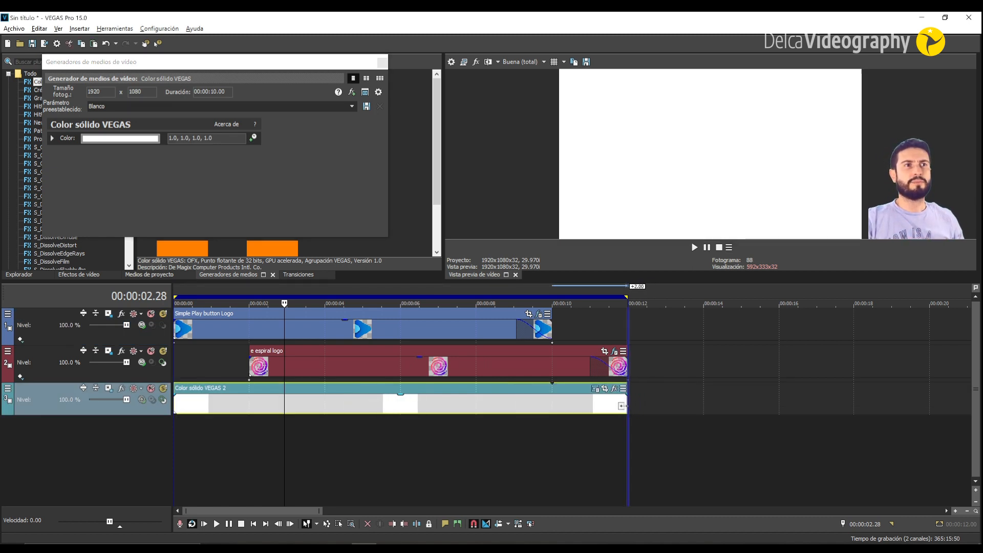
pyautogui.click(382, 62)
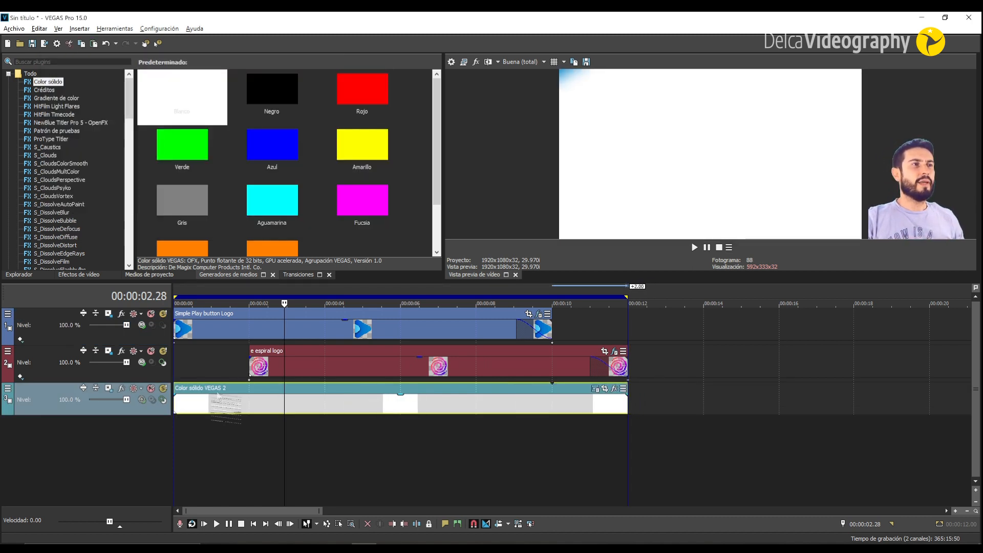
# Step: Give the white solid color clip a fade-in ending at 00:00:00.28 and a fade-out starting at 00:00:10.00
pyautogui.click(208, 405)
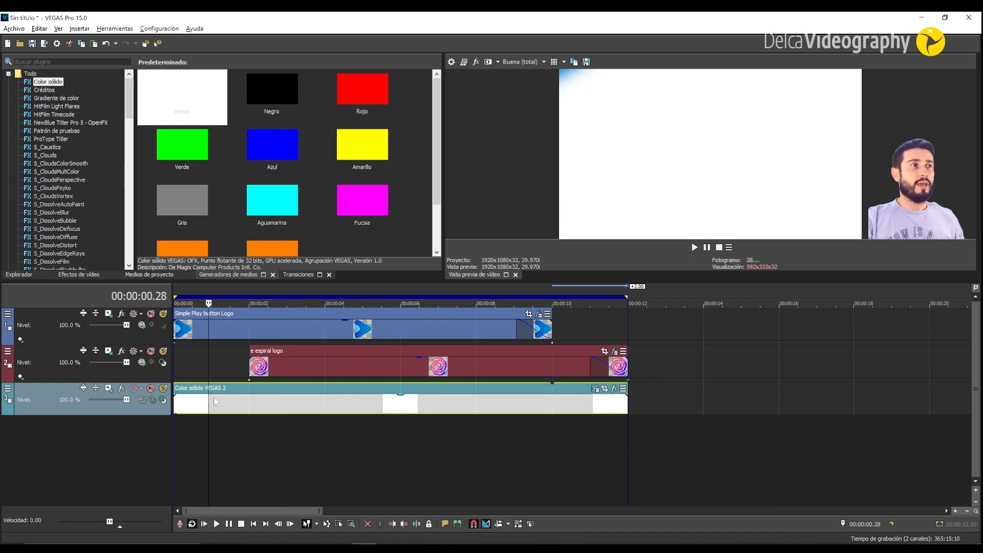
pyautogui.moveTo(175, 398); pyautogui.dragTo(207, 395)
pyautogui.moveTo(625, 395); pyautogui.dragTo(552, 398)
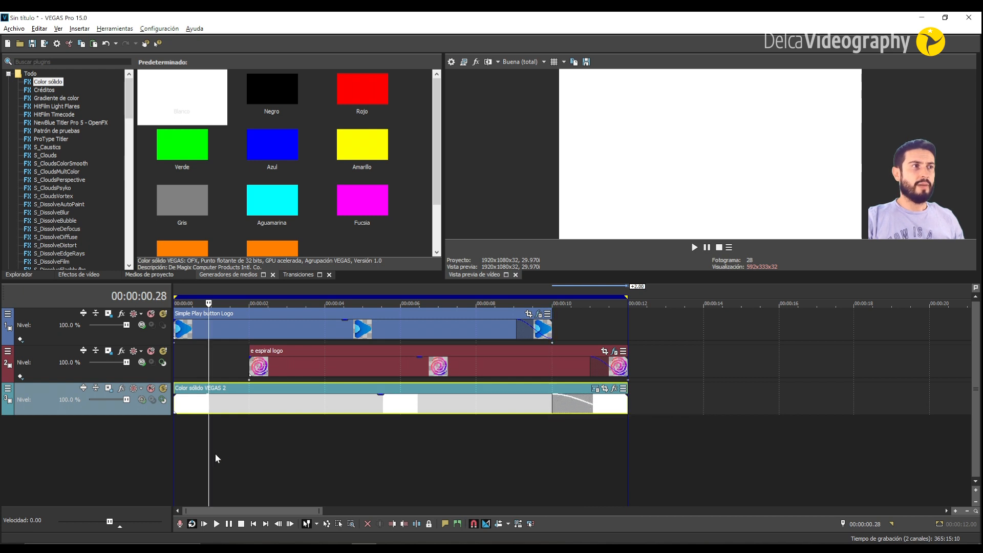
# Step: Preview the logo animation over the fading white background from start to end
pyautogui.click(203, 523)
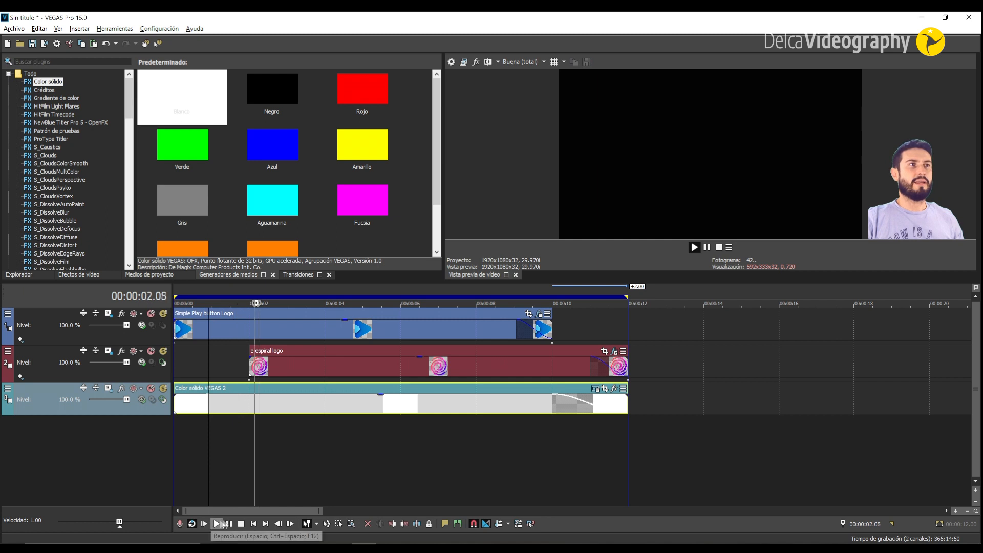
pyautogui.click(240, 523)
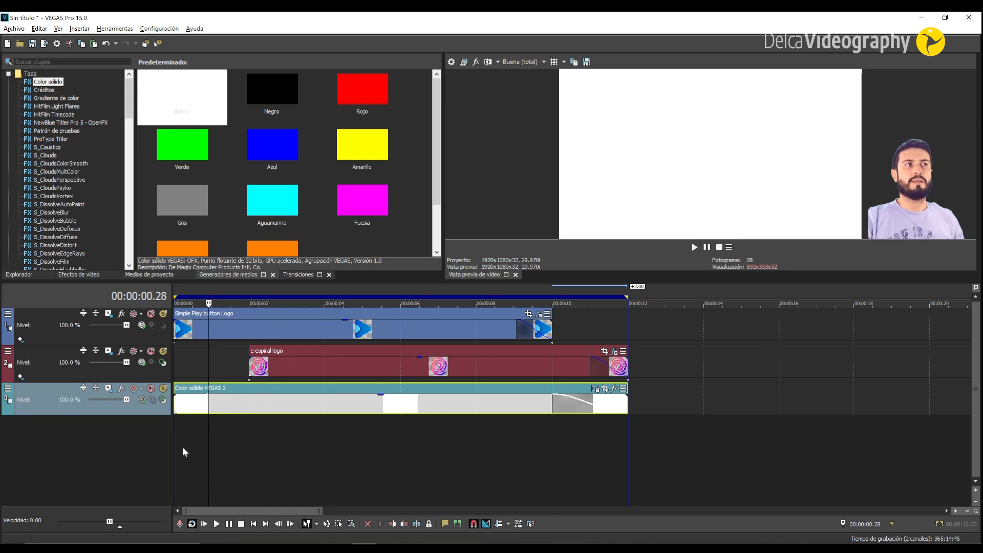
pyautogui.click(182, 448)
pyautogui.moveTo(185, 438); pyautogui.dragTo(598, 340)
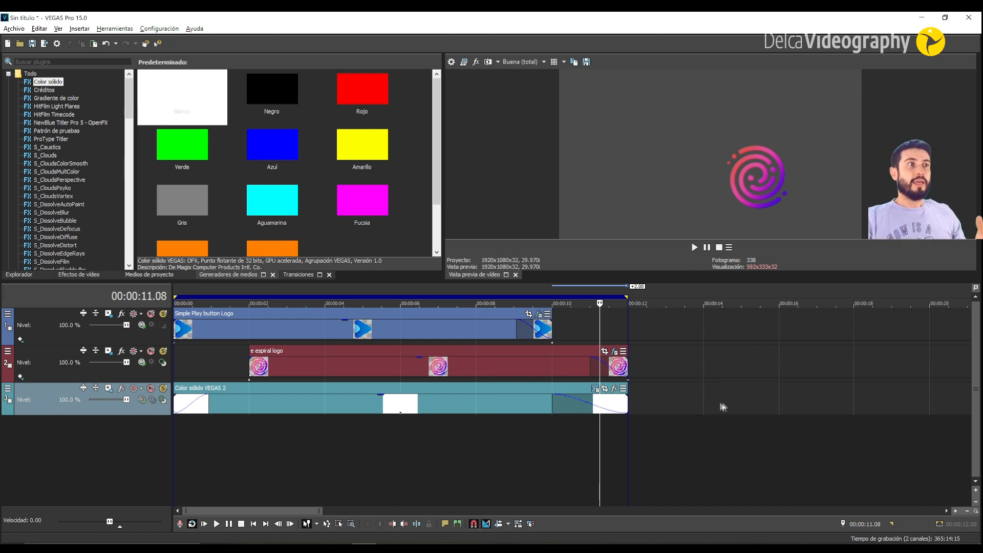
pyautogui.click(143, 275)
pyautogui.click(176, 144)
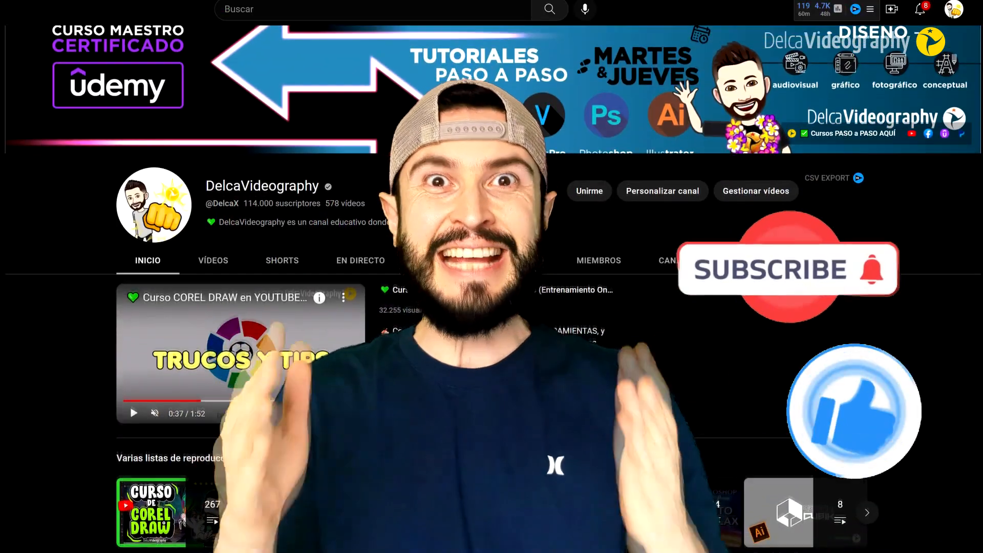
pyautogui.scroll(-2, 492, 289)
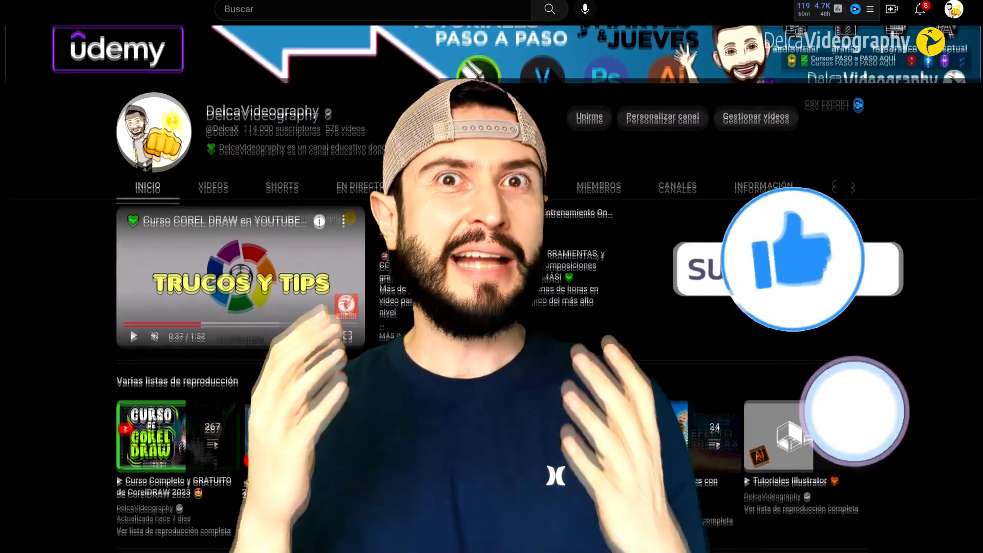
pyautogui.scroll(-2, 491, 289)
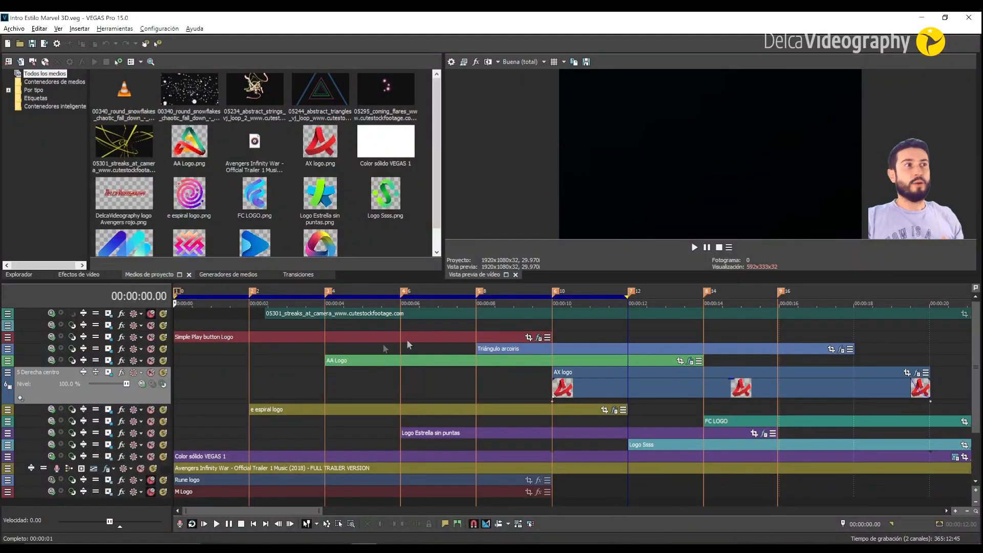
# Step: Collapse the Derecha centro track and examine the staggered logo clips in the Intro Estilo Marvel 3D project
pyautogui.click(244, 378)
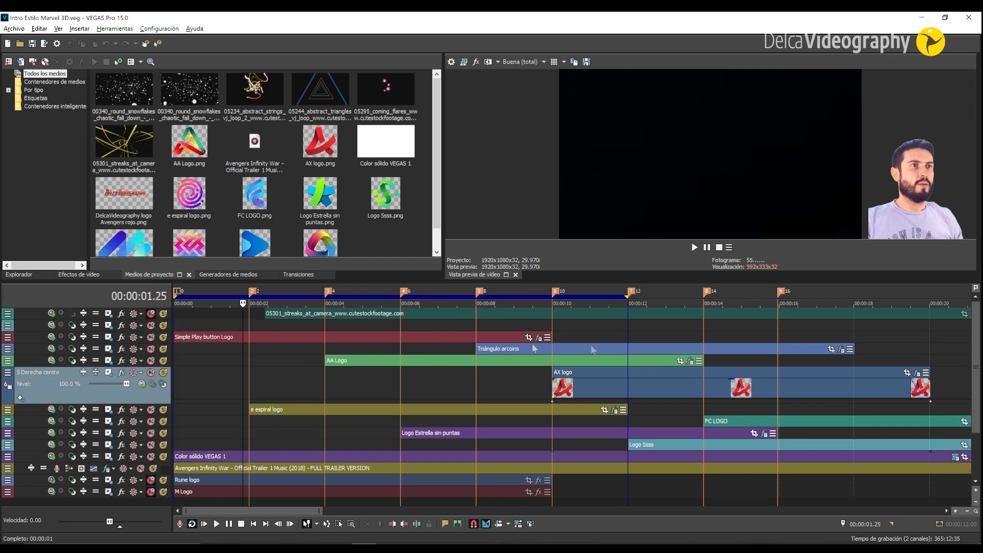
pyautogui.click(98, 374)
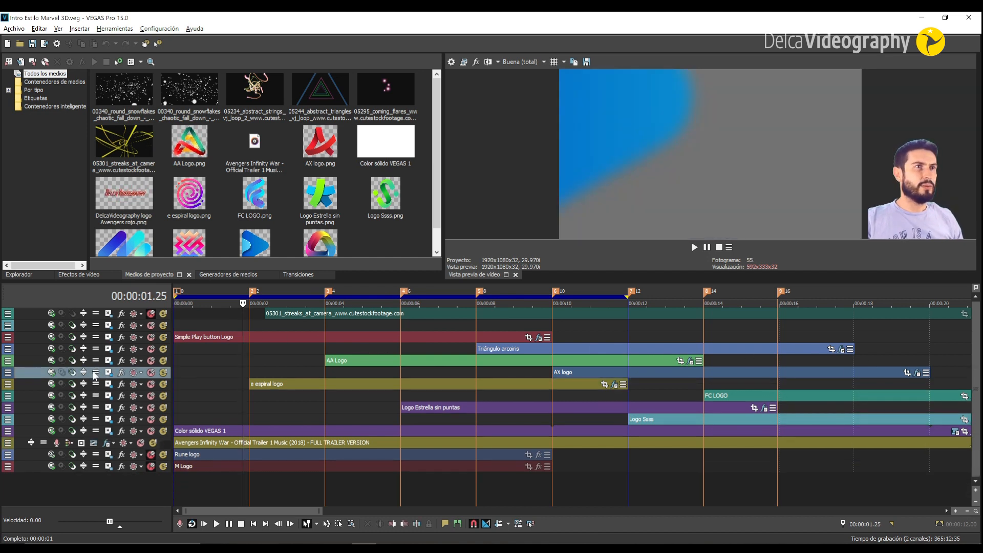
pyautogui.click(292, 313)
pyautogui.click(352, 361)
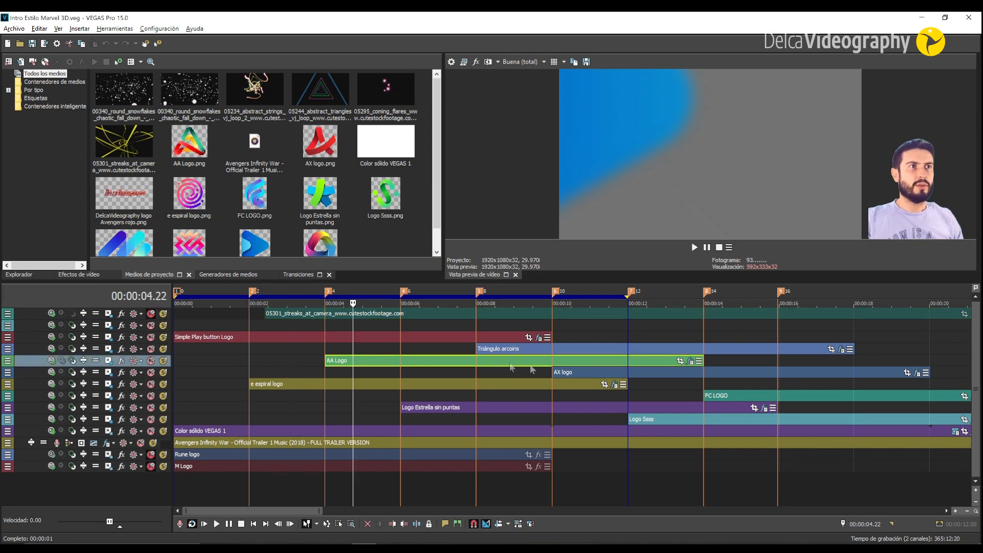
pyautogui.click(580, 372)
pyautogui.click(578, 386)
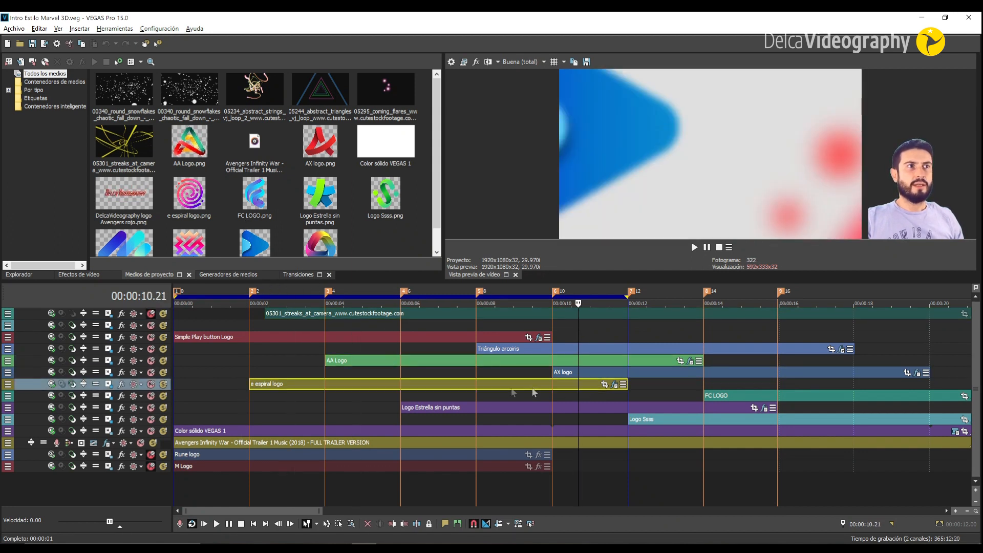
pyautogui.click(438, 407)
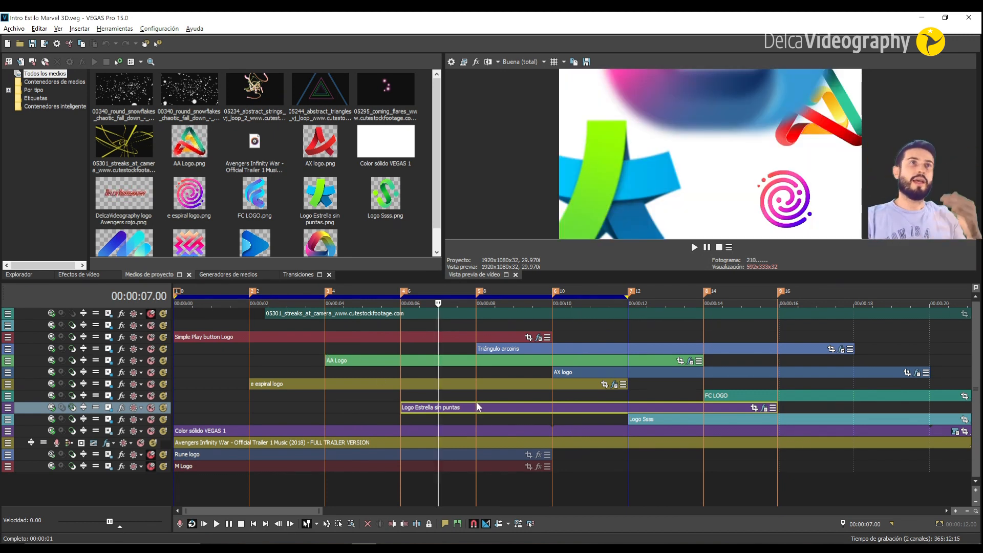
# Step: Examine the end of the timeline around the DelcaVideography logo clip, and return to the marker at 00:00:02.00
pyautogui.moveTo(297, 511); pyautogui.dragTo(358, 511)
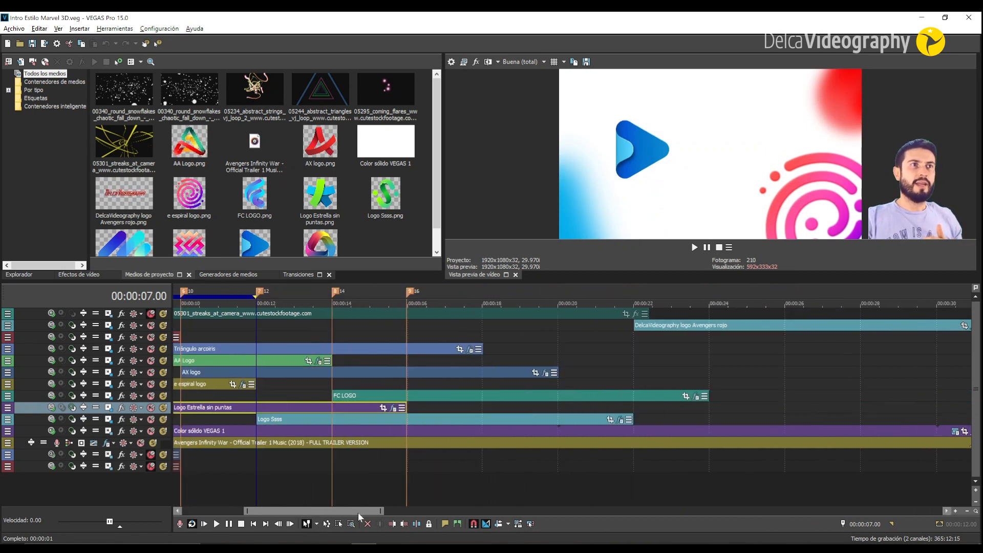
pyautogui.click(643, 355)
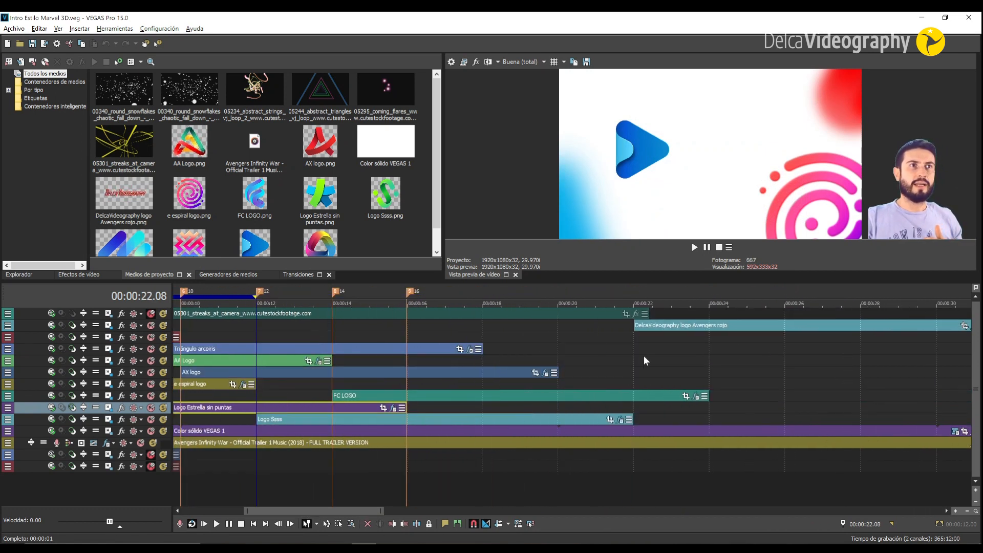
pyautogui.click(739, 352)
pyautogui.moveTo(316, 511); pyautogui.dragTo(257, 512)
pyautogui.click(251, 298)
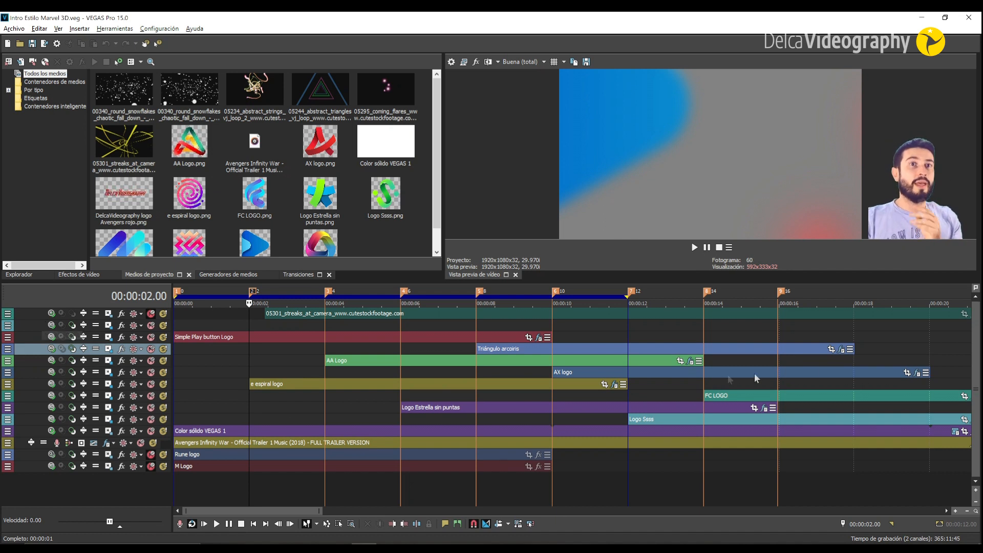
# Step: Expand the AA Logo and AX logo tracks and compare their position names with the Oden de salida.png diagram
pyautogui.click(95, 317)
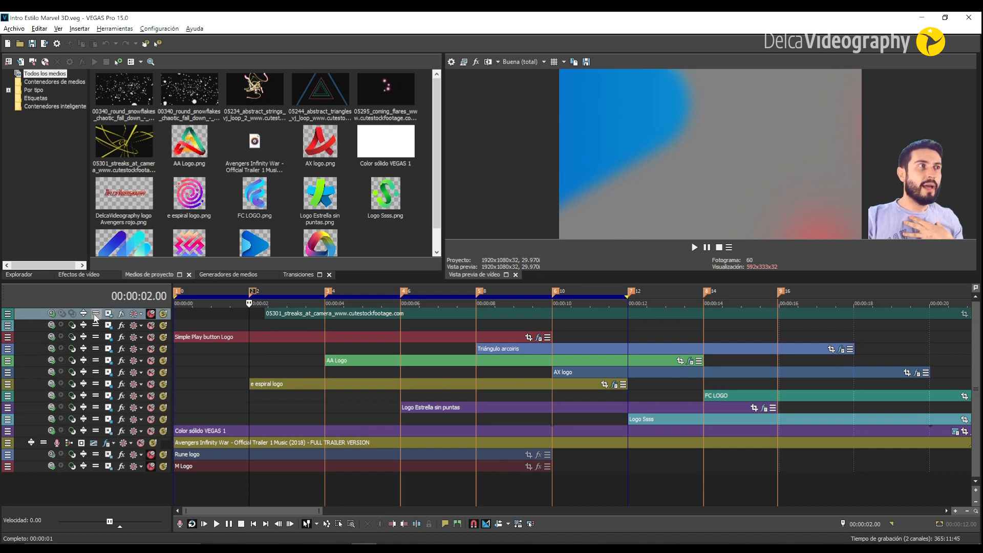
pyautogui.click(95, 314)
pyautogui.click(95, 314)
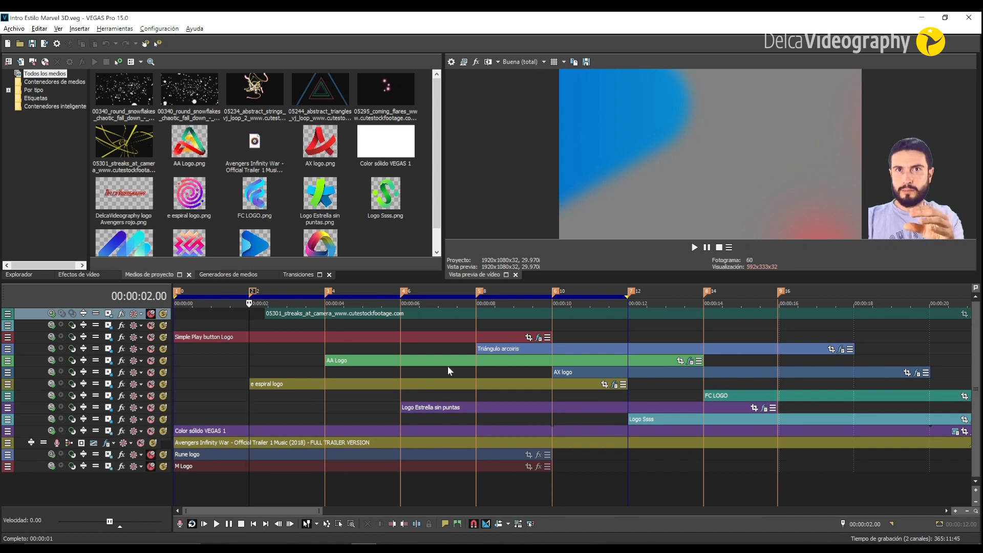
pyautogui.click(95, 362)
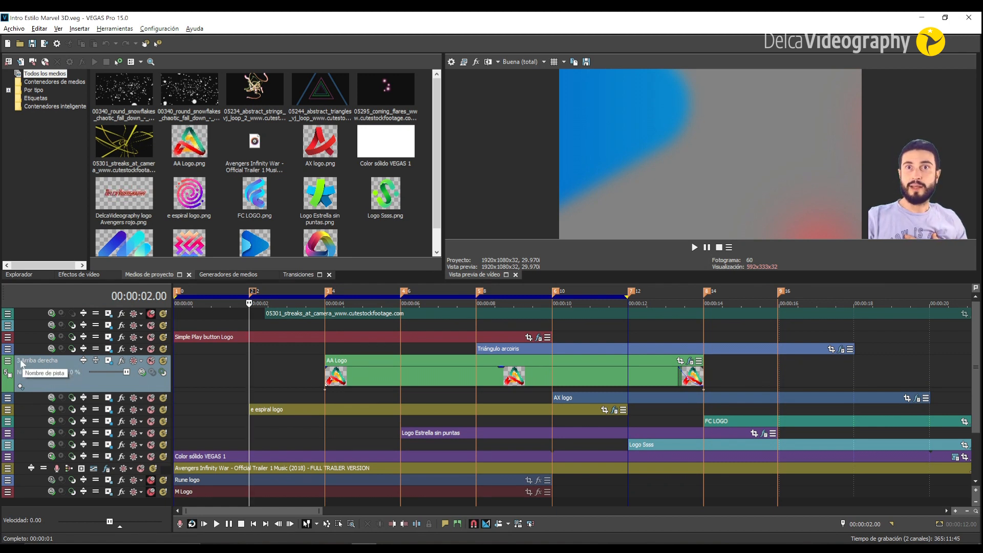
pyautogui.click(95, 398)
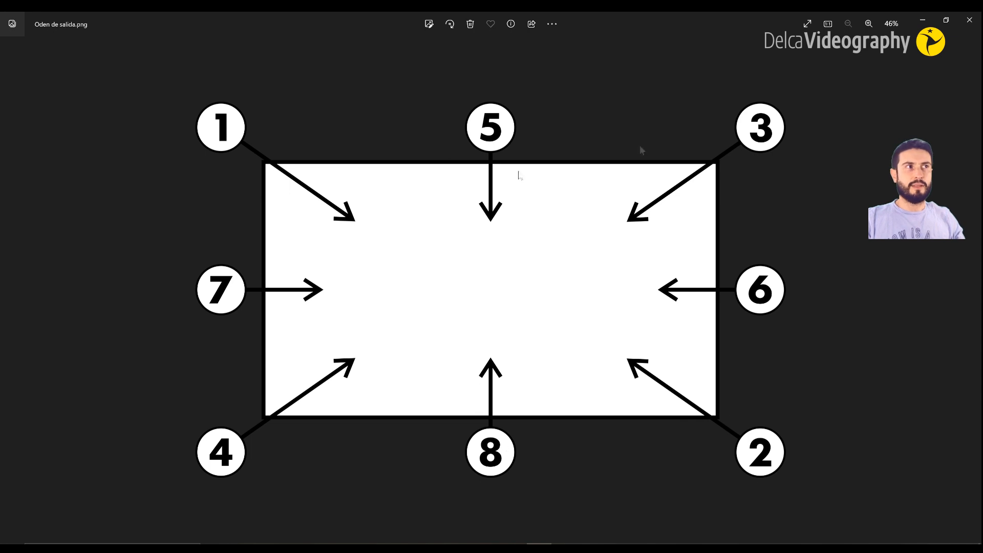
pyautogui.click(923, 20)
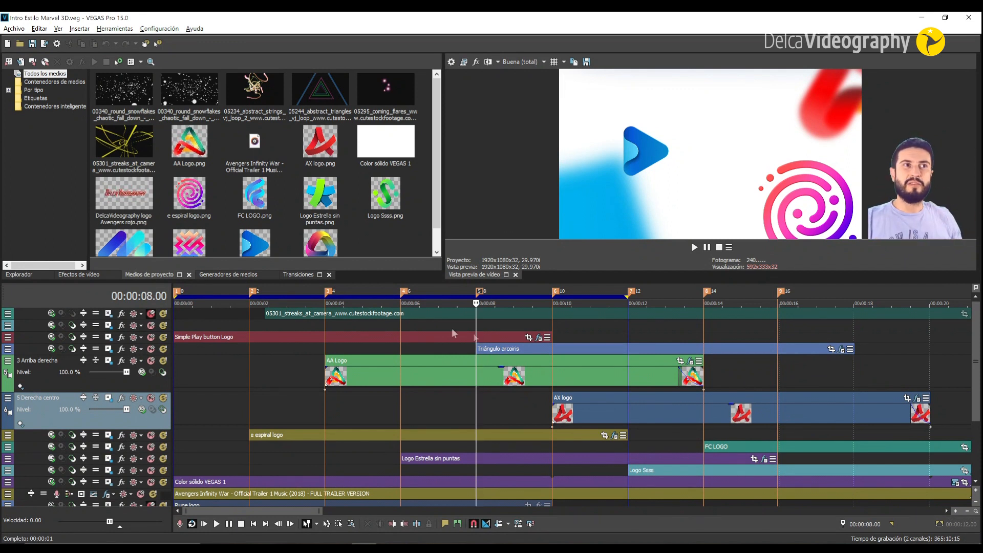
pyautogui.moveTo(976, 338)
pyautogui.mouseDown()
pyautogui.moveTo(975, 389)
pyautogui.moveTo(977, 357)
pyautogui.mouseUp()
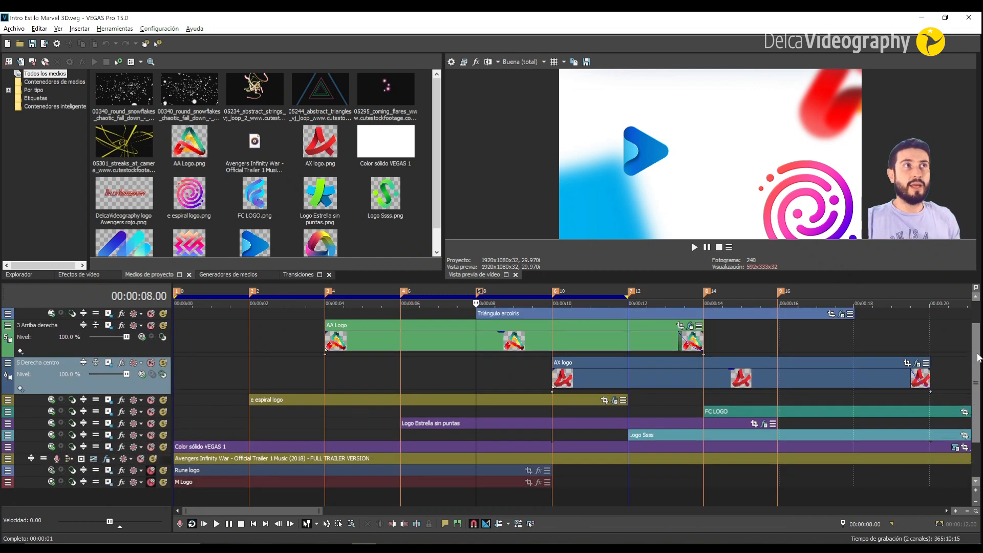